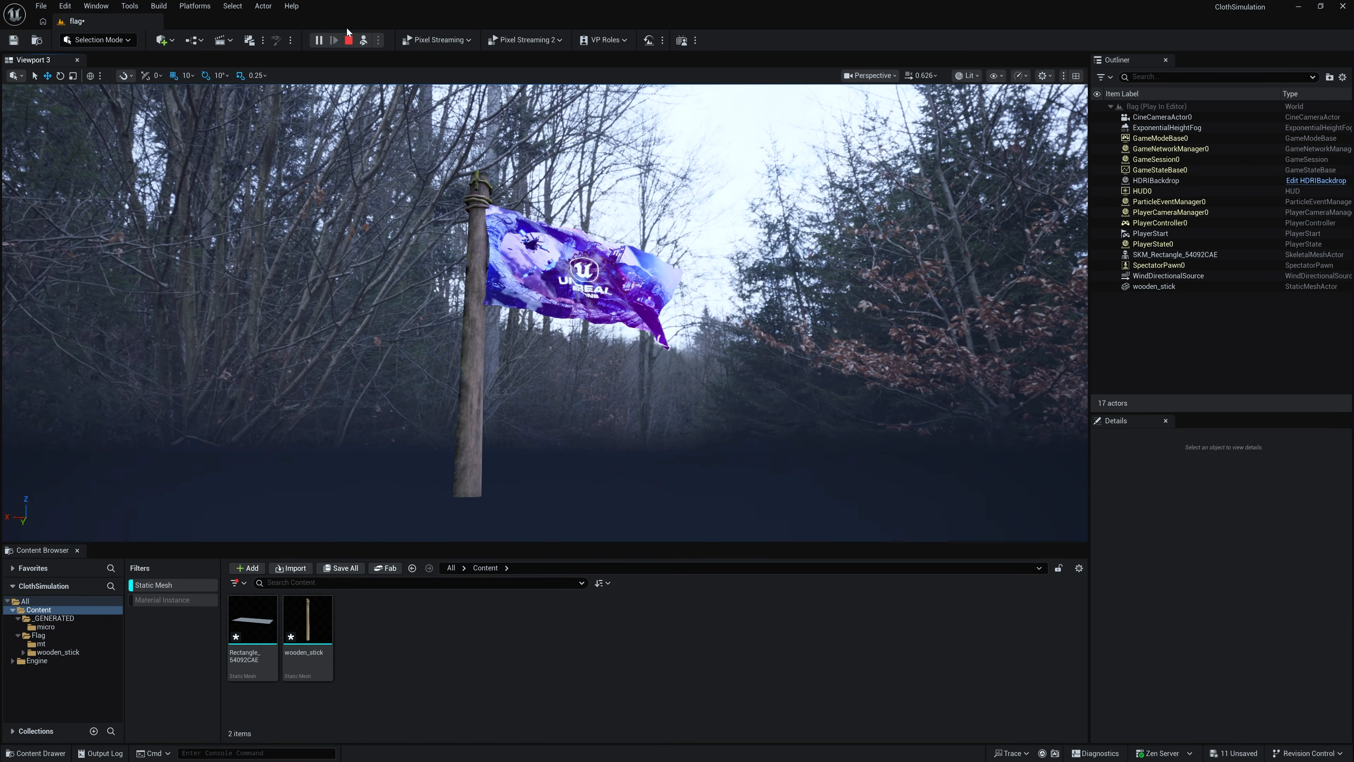
Step: Stop the running simulation and create a new Basic level, discarding the unsaved changes to the flag level
left_click(349, 41)
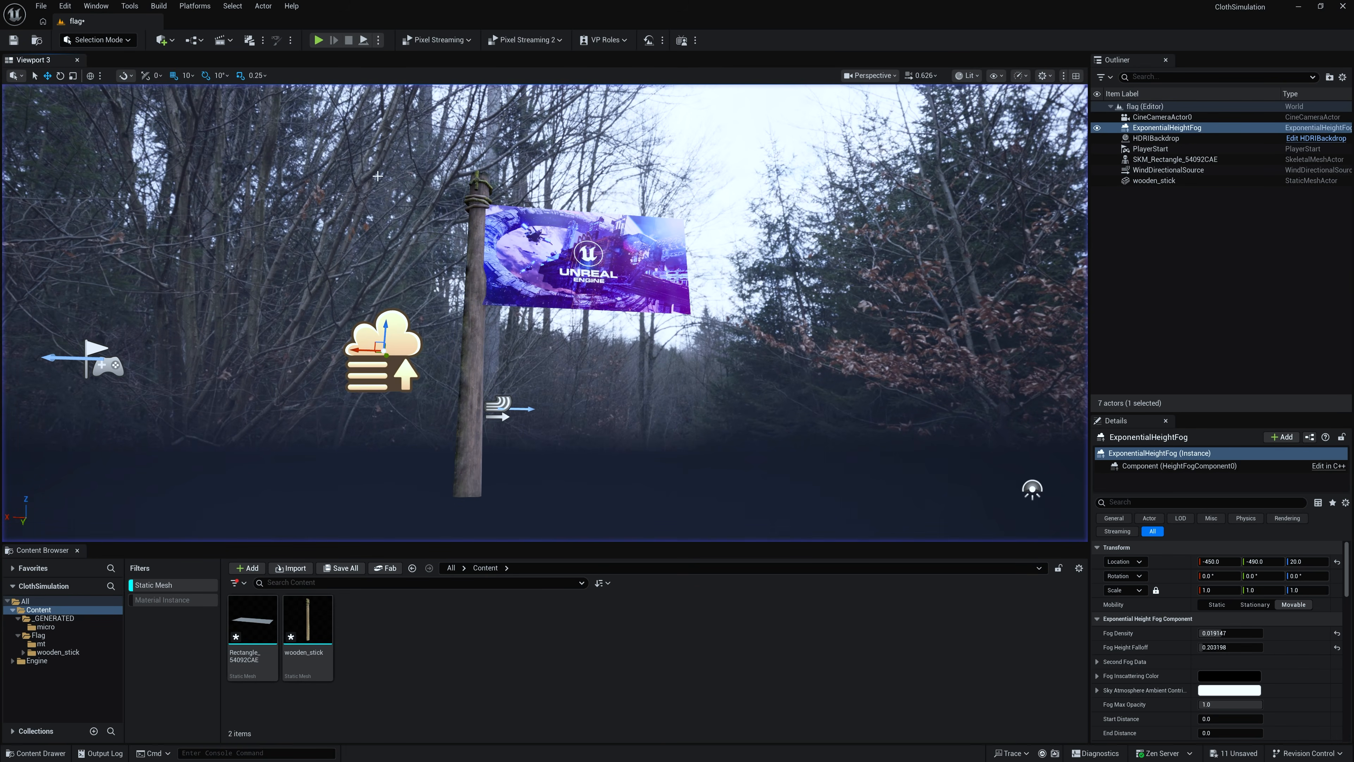
left_click(38, 6)
left_click(59, 48)
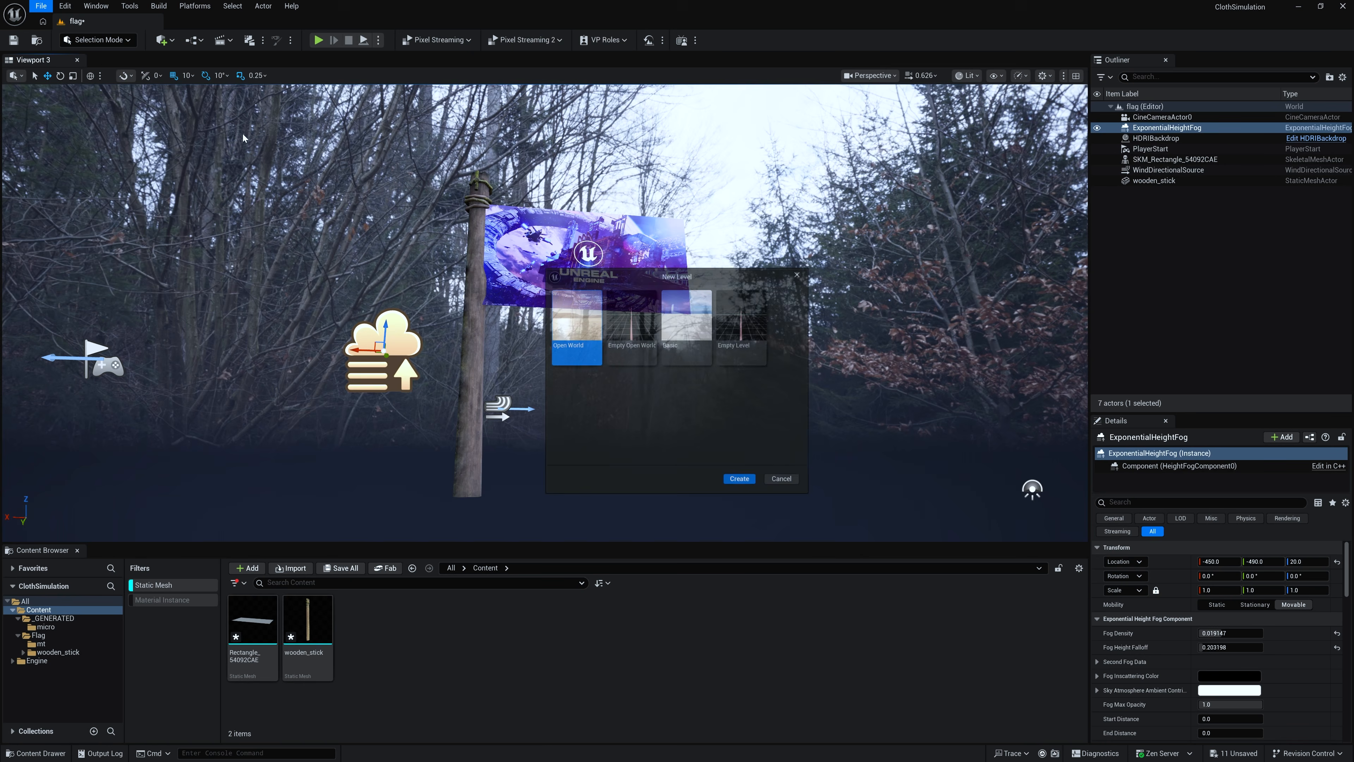
left_click(745, 483)
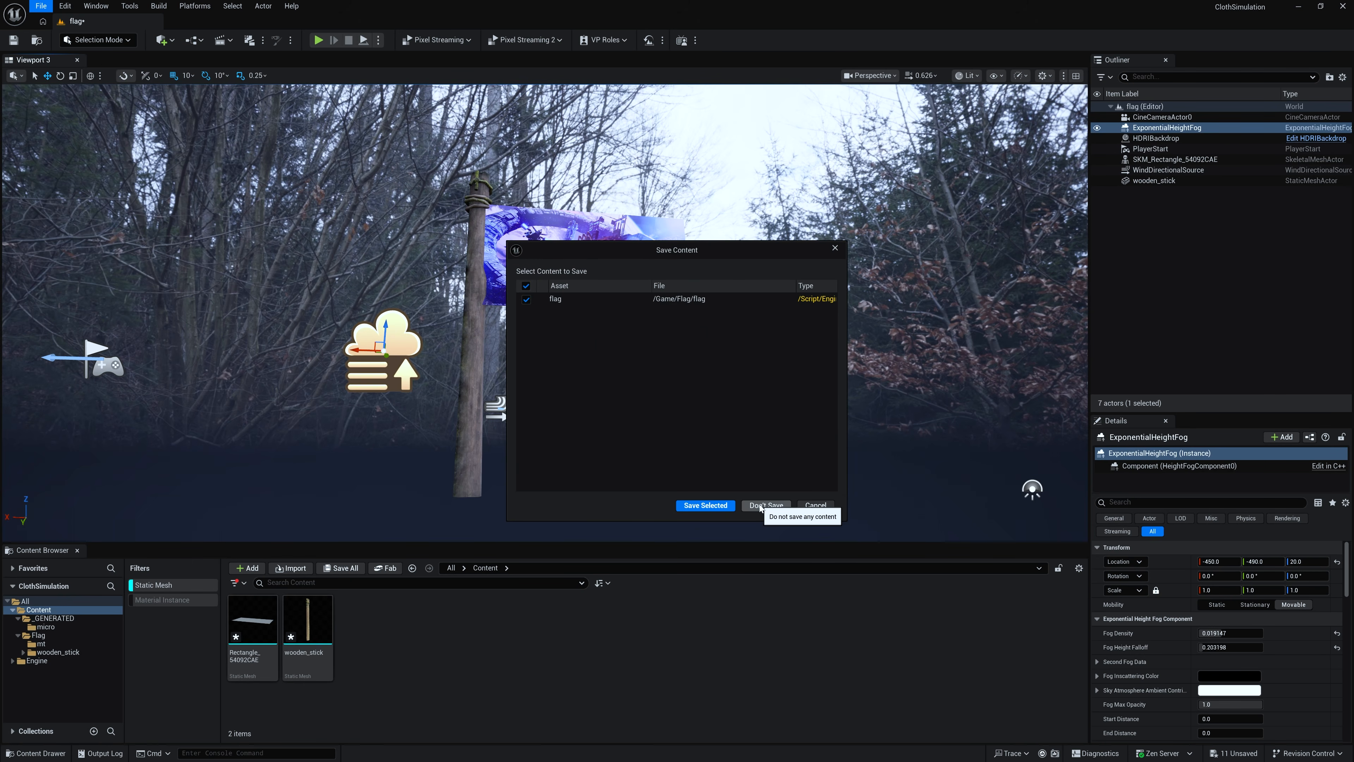
left_click(760, 507)
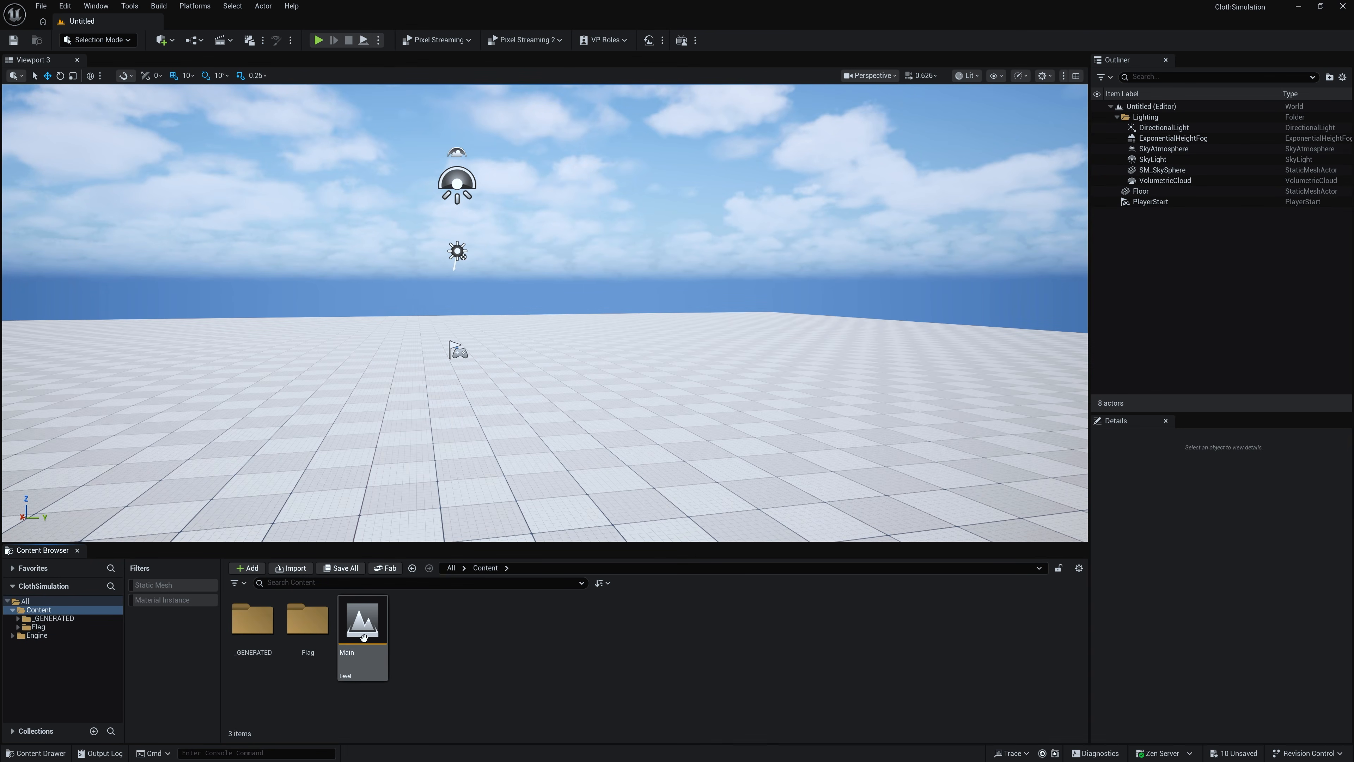
Step: Create a folder named Tutorial_flag in the project's Content folder and open it
right_click(450, 641)
left_click(494, 205)
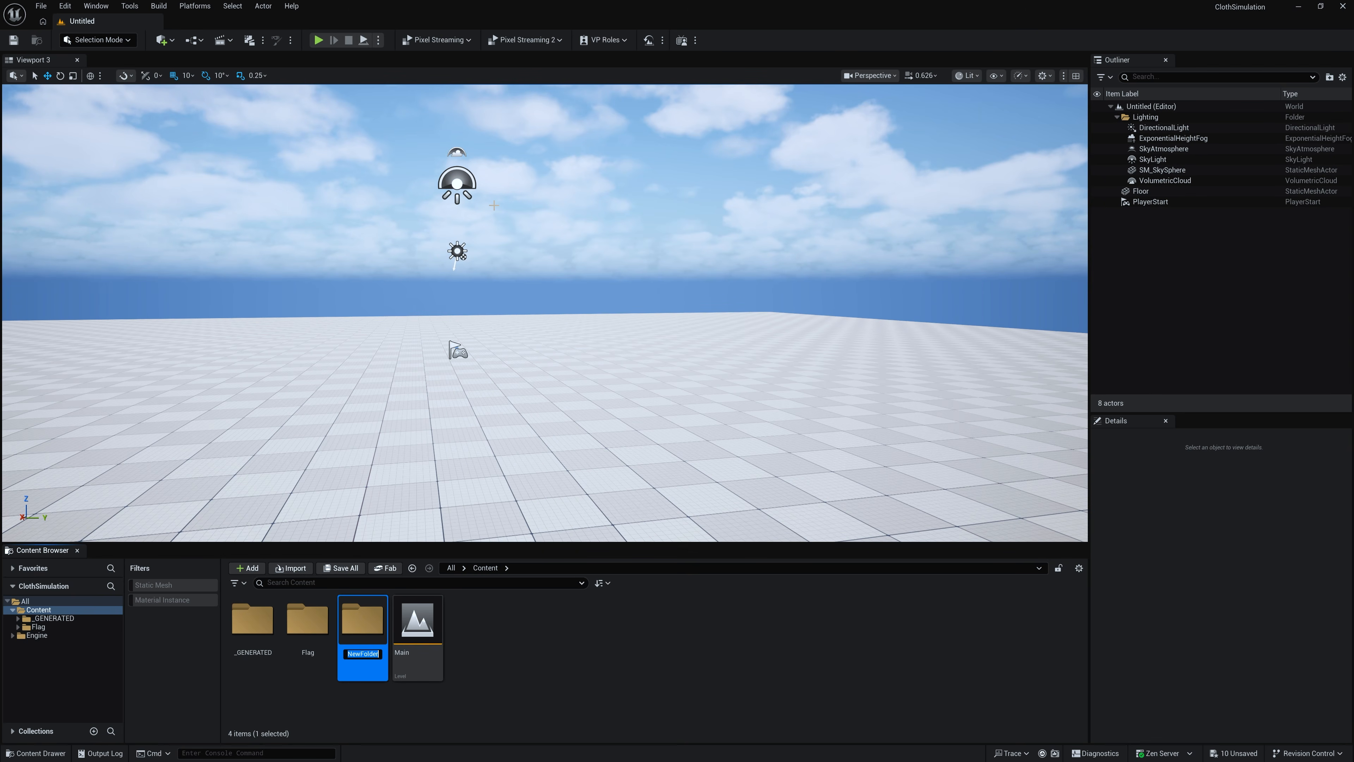
type("Tutorial")
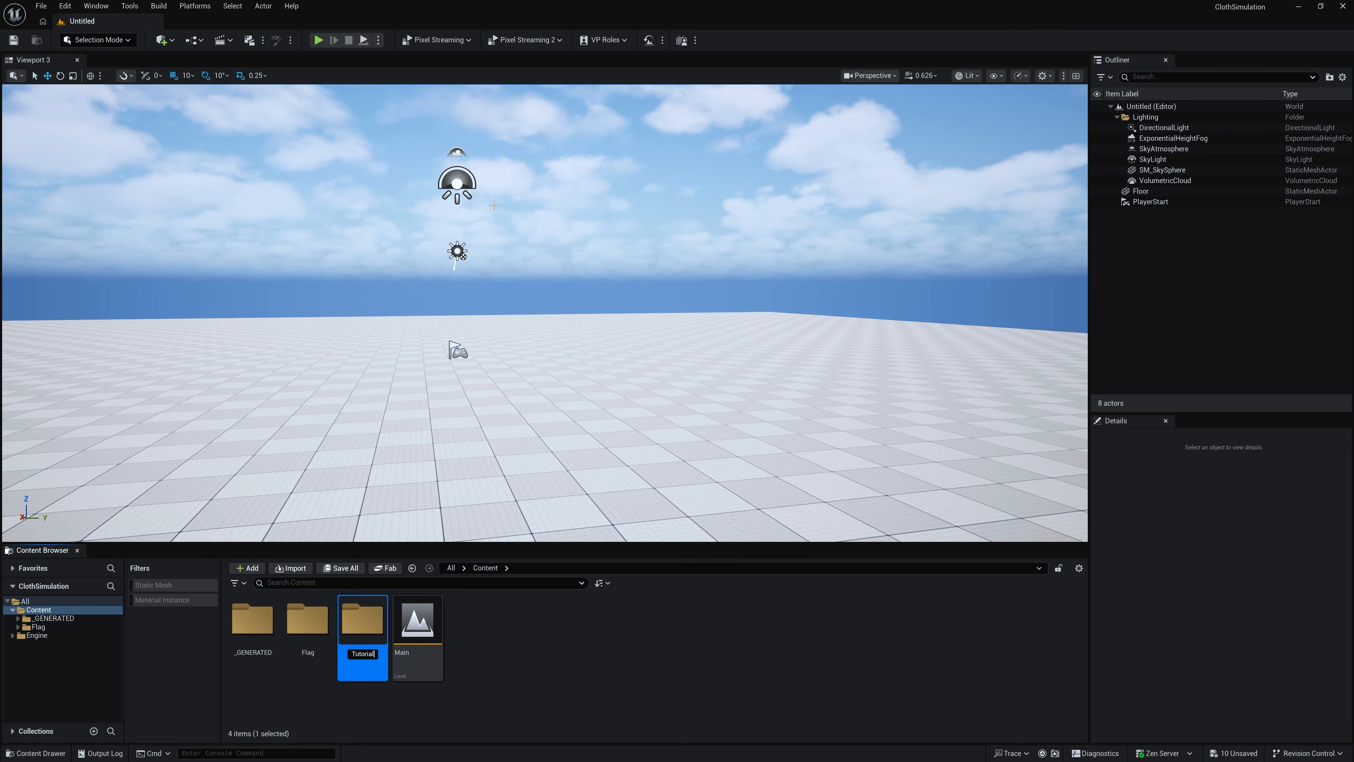
type("_flag")
key("Return")
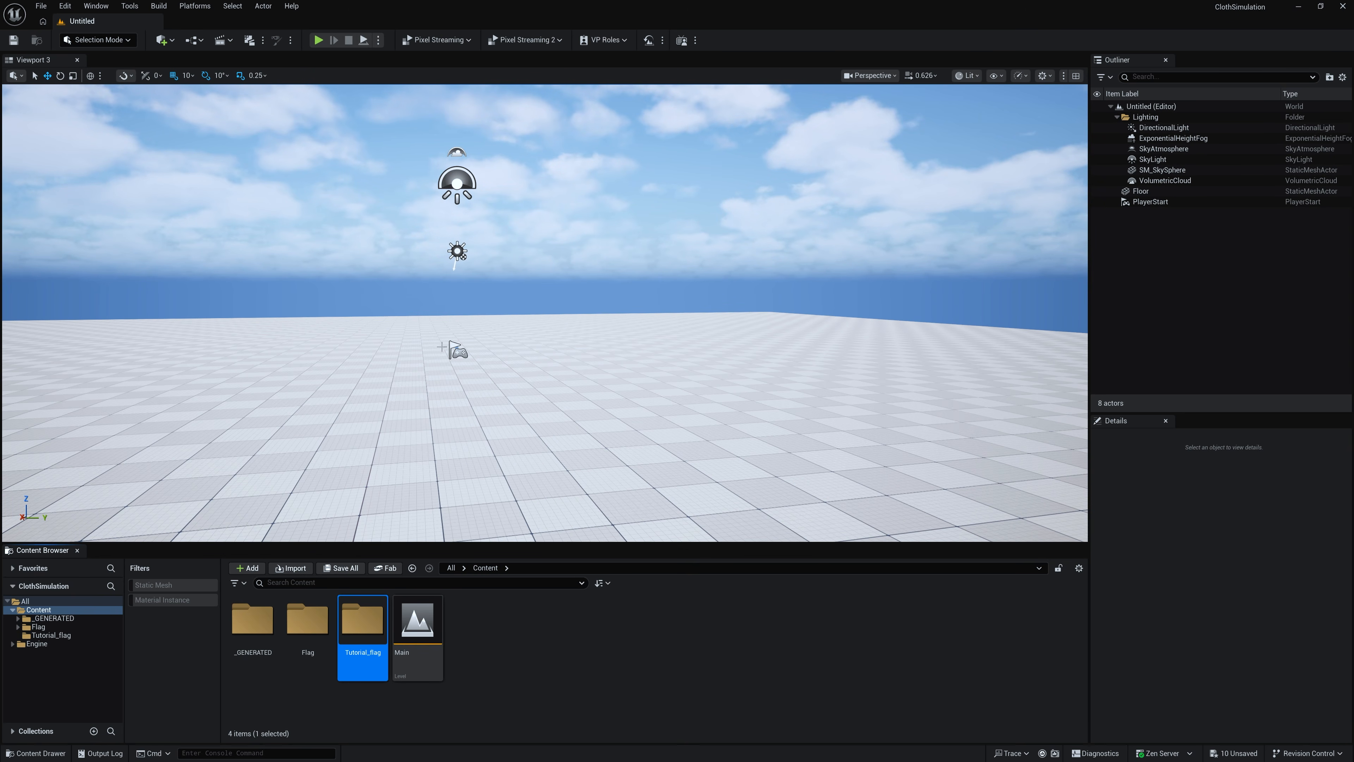
double_click(368, 632)
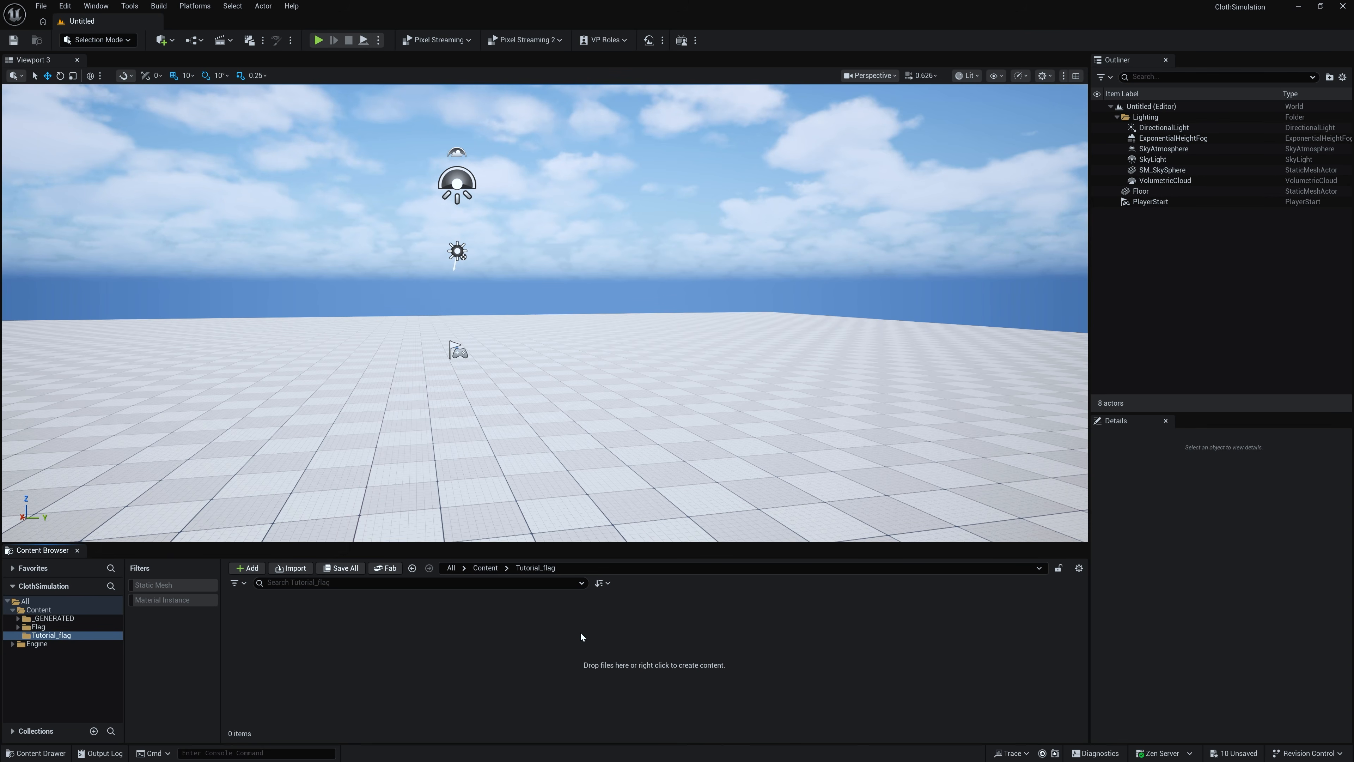
Step: Save the new level as Flag_tut in the Tutorial_flag folder
key("ctrl+alt+s")
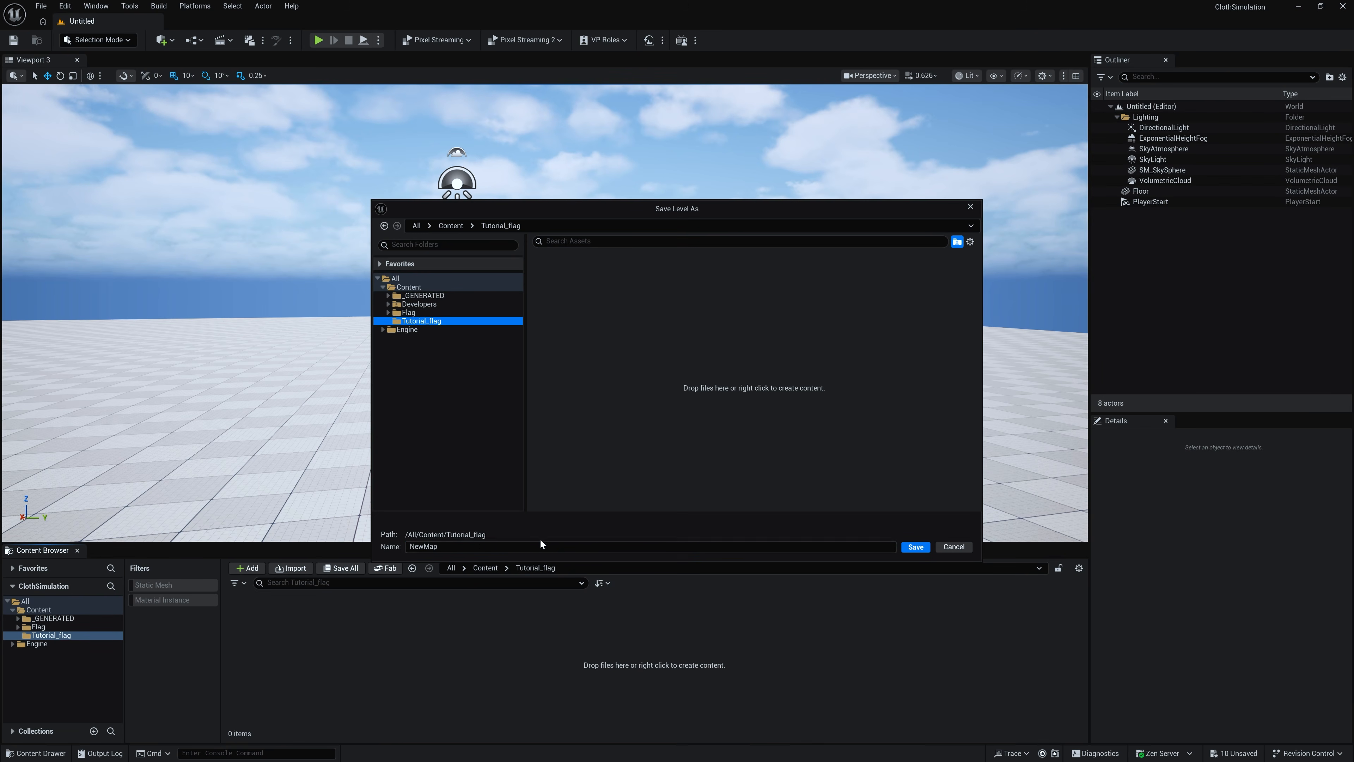
key("ctrl+a")
type("Flag_tut")
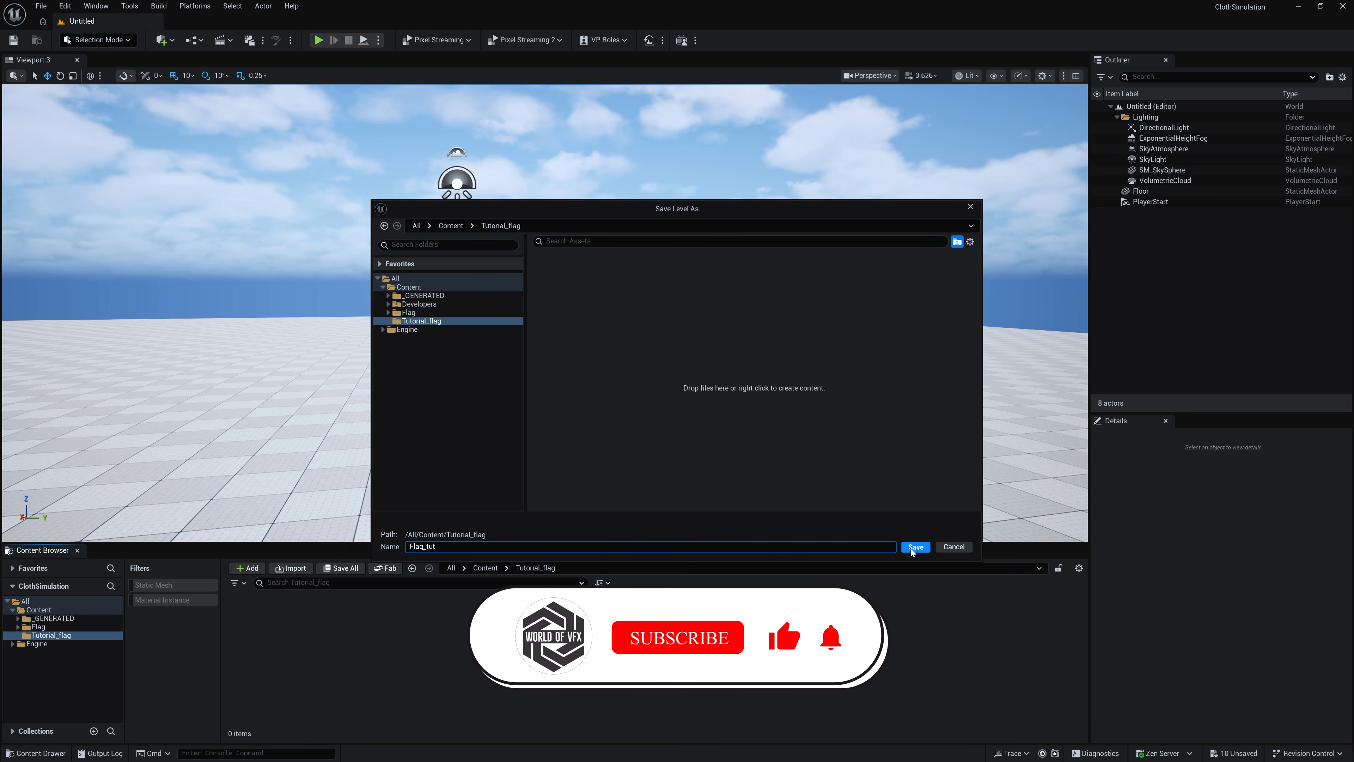
key("Return")
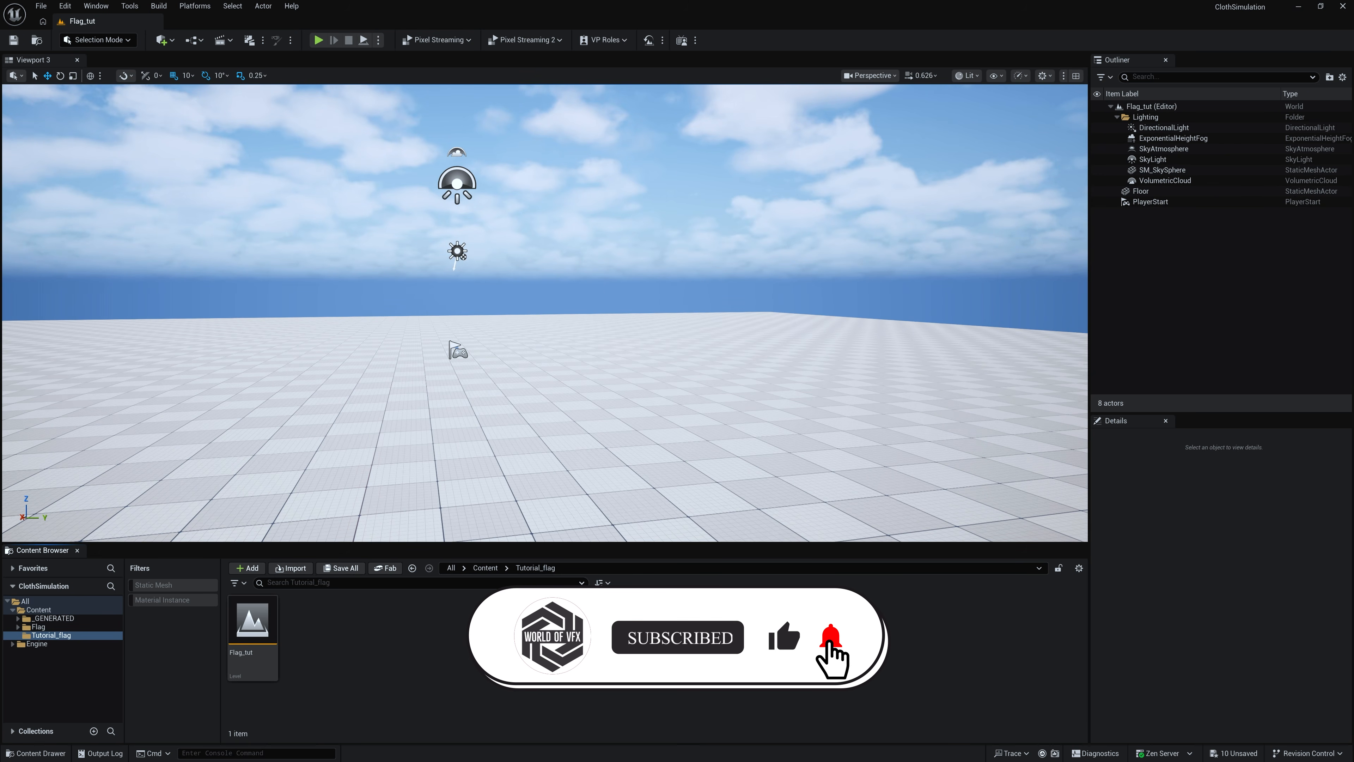
Step: Switch to Modeling Mode and place a new static mesh rectangle on the floor in front of the player start
left_click(104, 41)
left_click(100, 103)
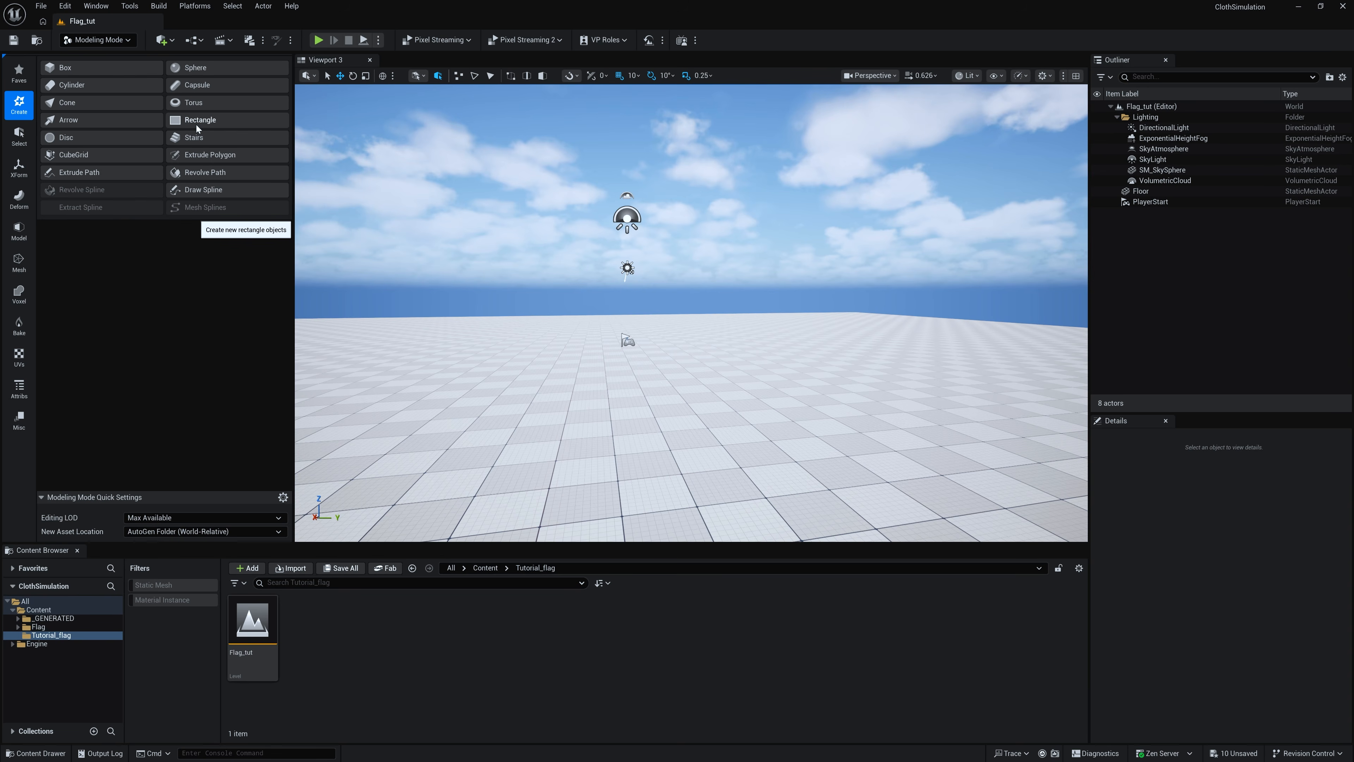
left_click(196, 125)
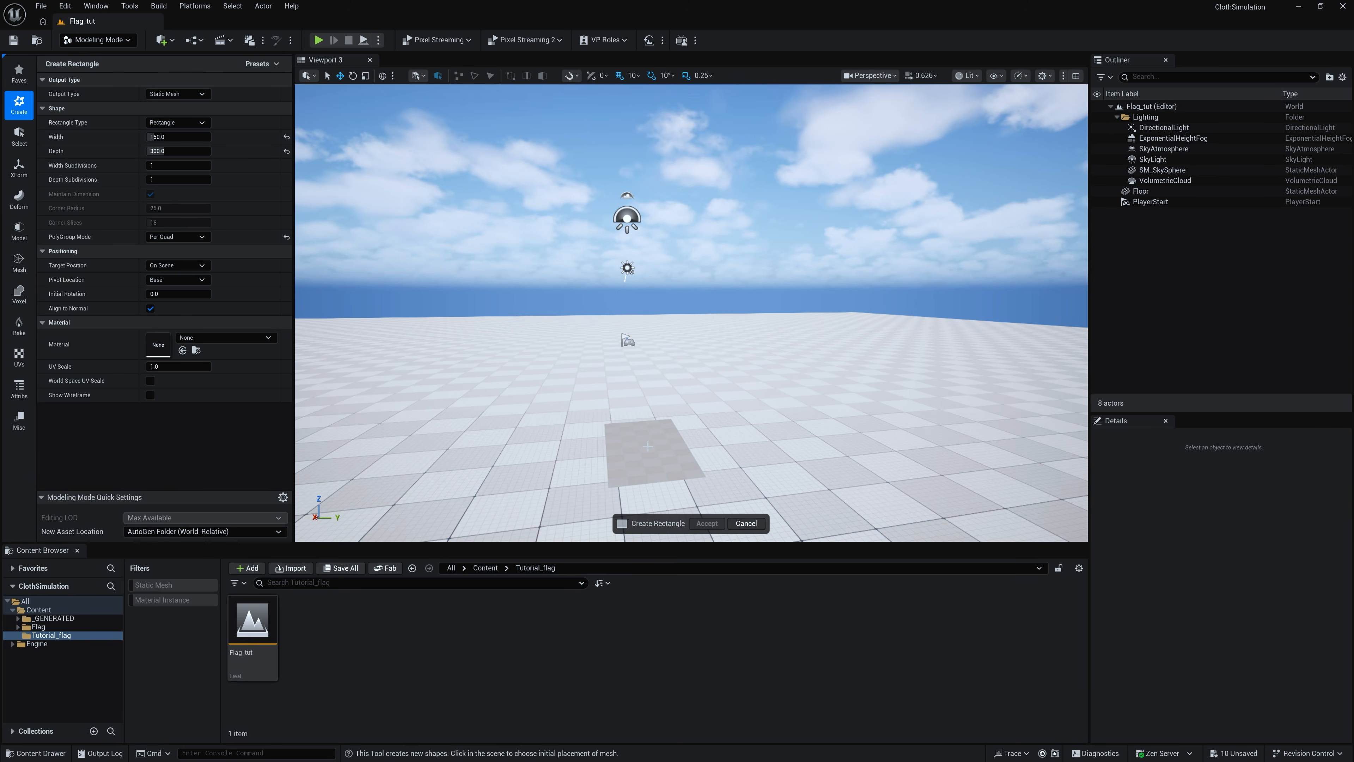
left_click(657, 449)
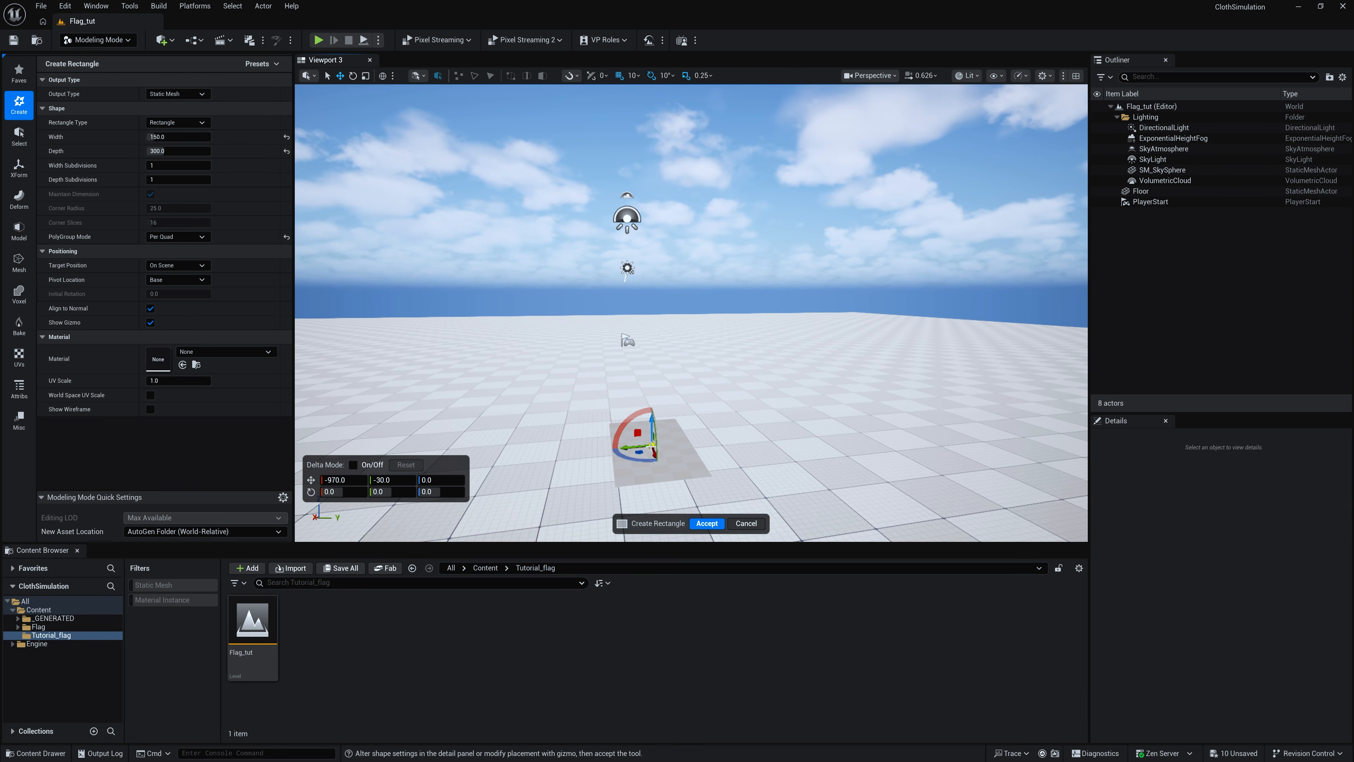
Step: Set the rectangle's width to 150 and depth to 300, and accept the shape
left_click(18, 264)
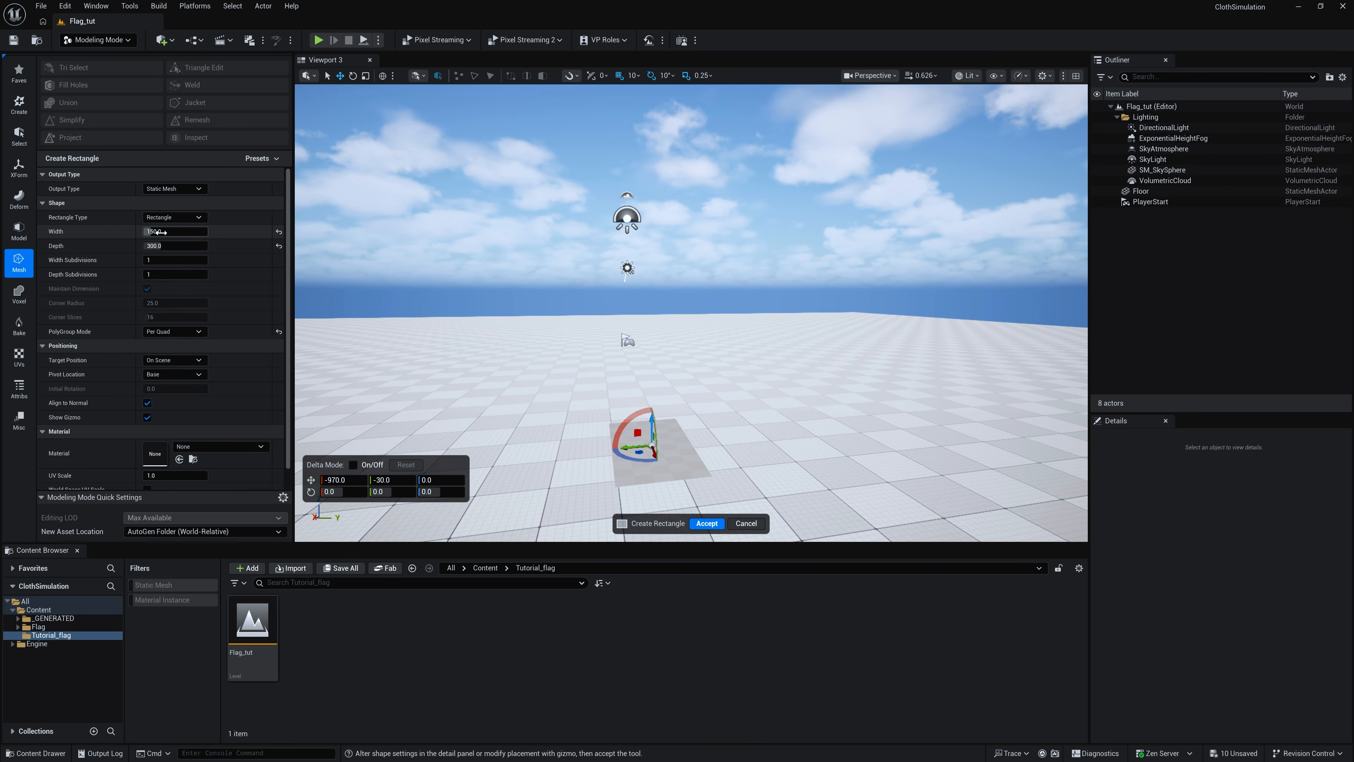
left_click(279, 231)
left_click(279, 246)
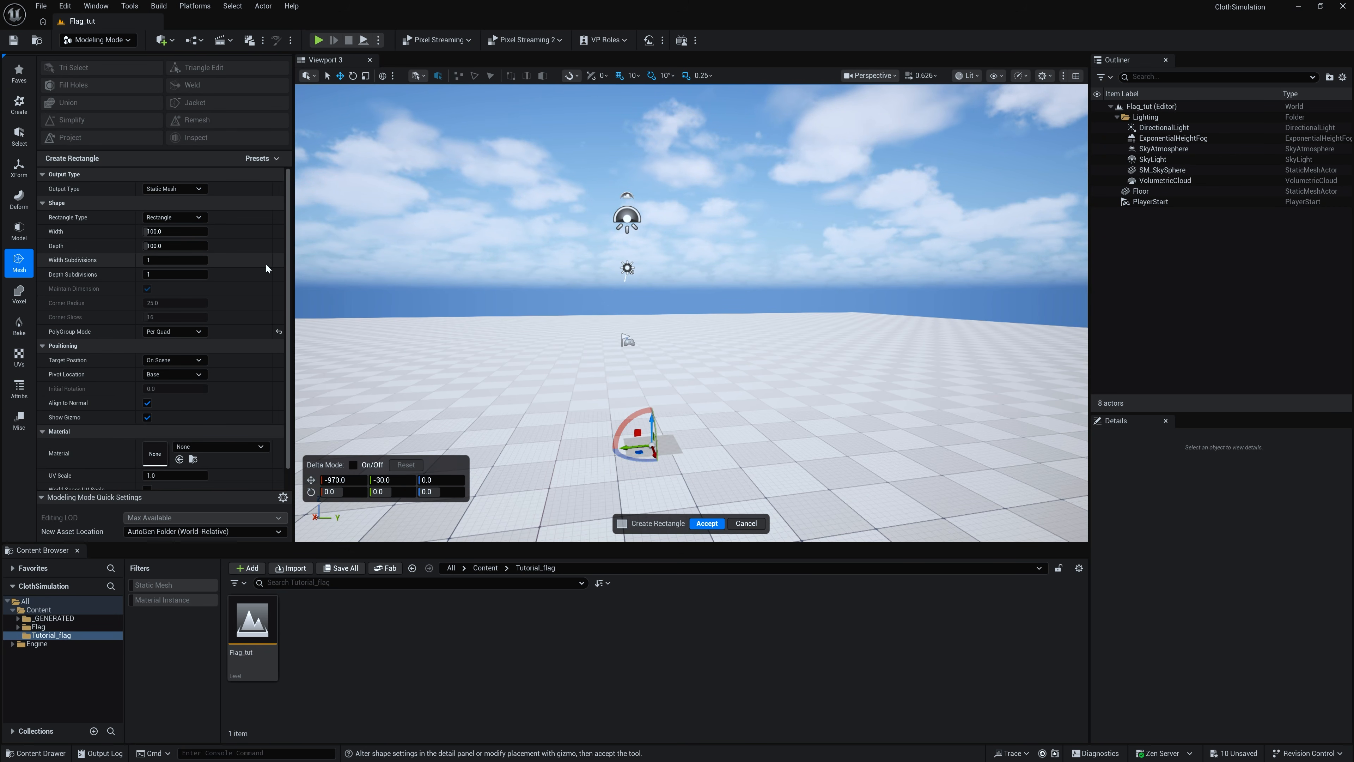
left_click(183, 235)
type("15")
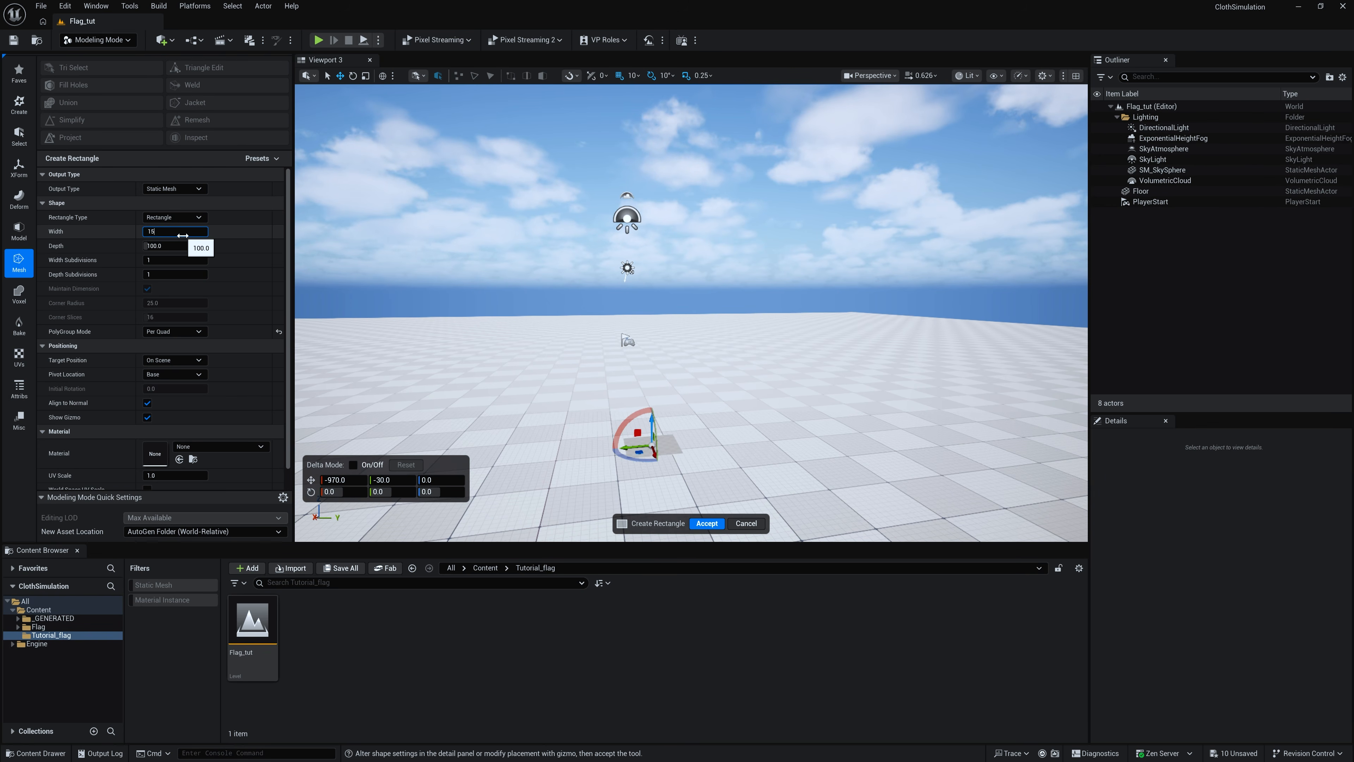
type("0")
key("Tab")
type("300")
key("Return")
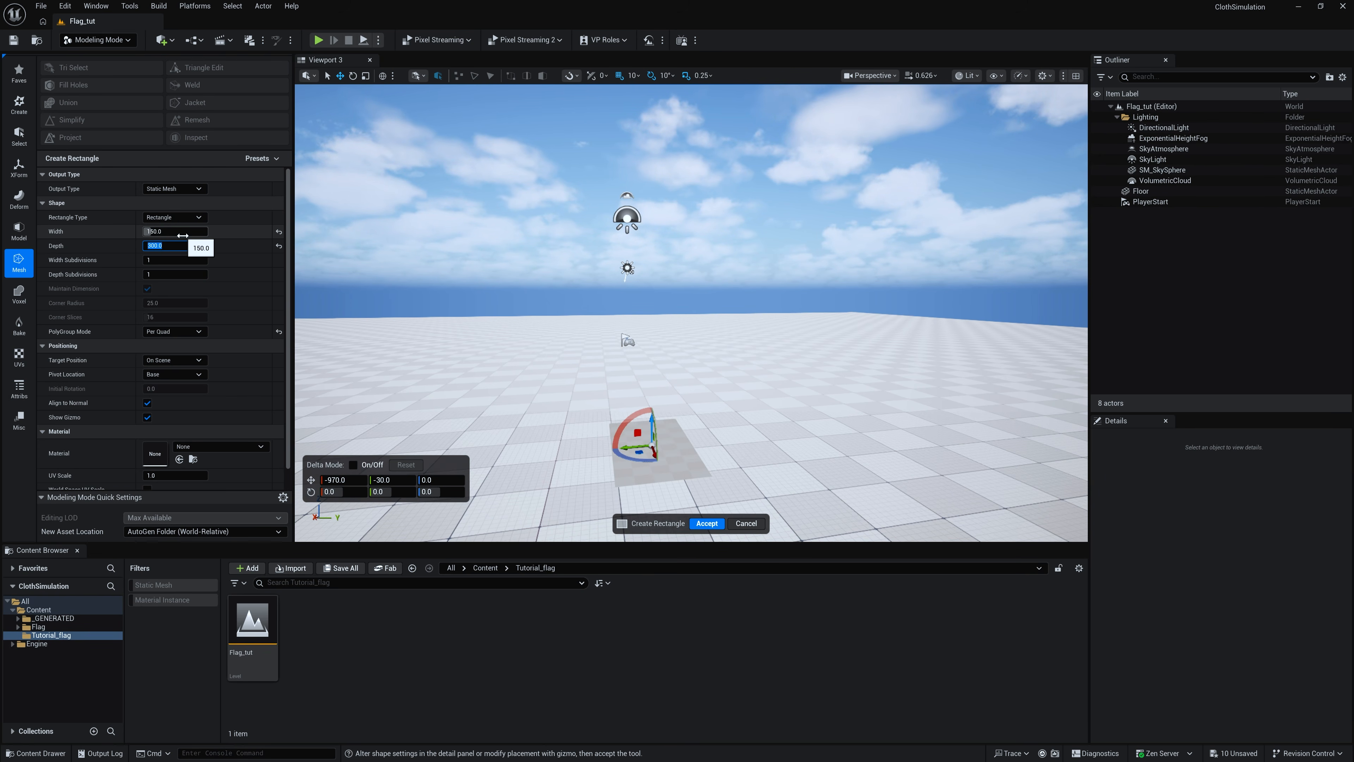
left_click(707, 523)
Step: Raise the rectangle to a Z location of 140 and rotate it -90° about X so it stands upright
key("f")
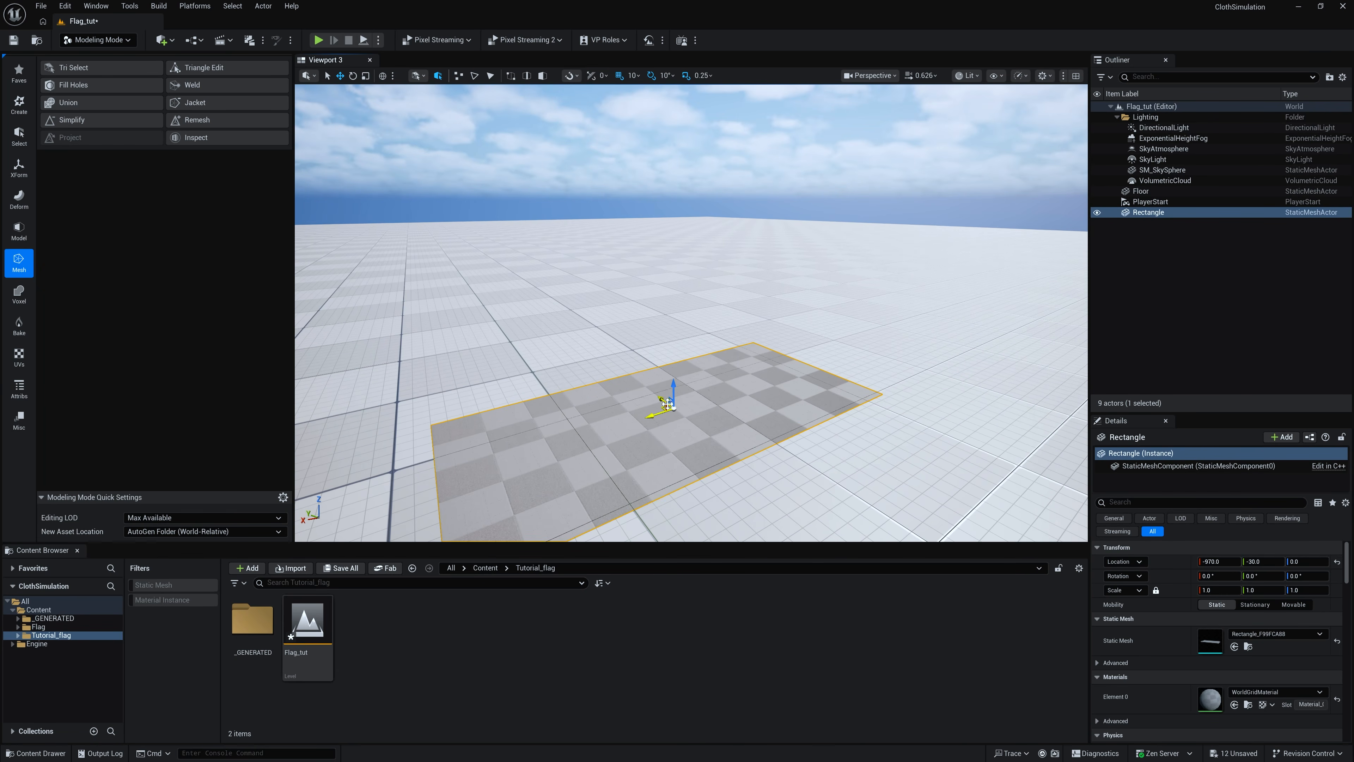
left_click_drag(702, 347, 691, 212)
key("e")
right_click_drag(690, 213, 693, 178)
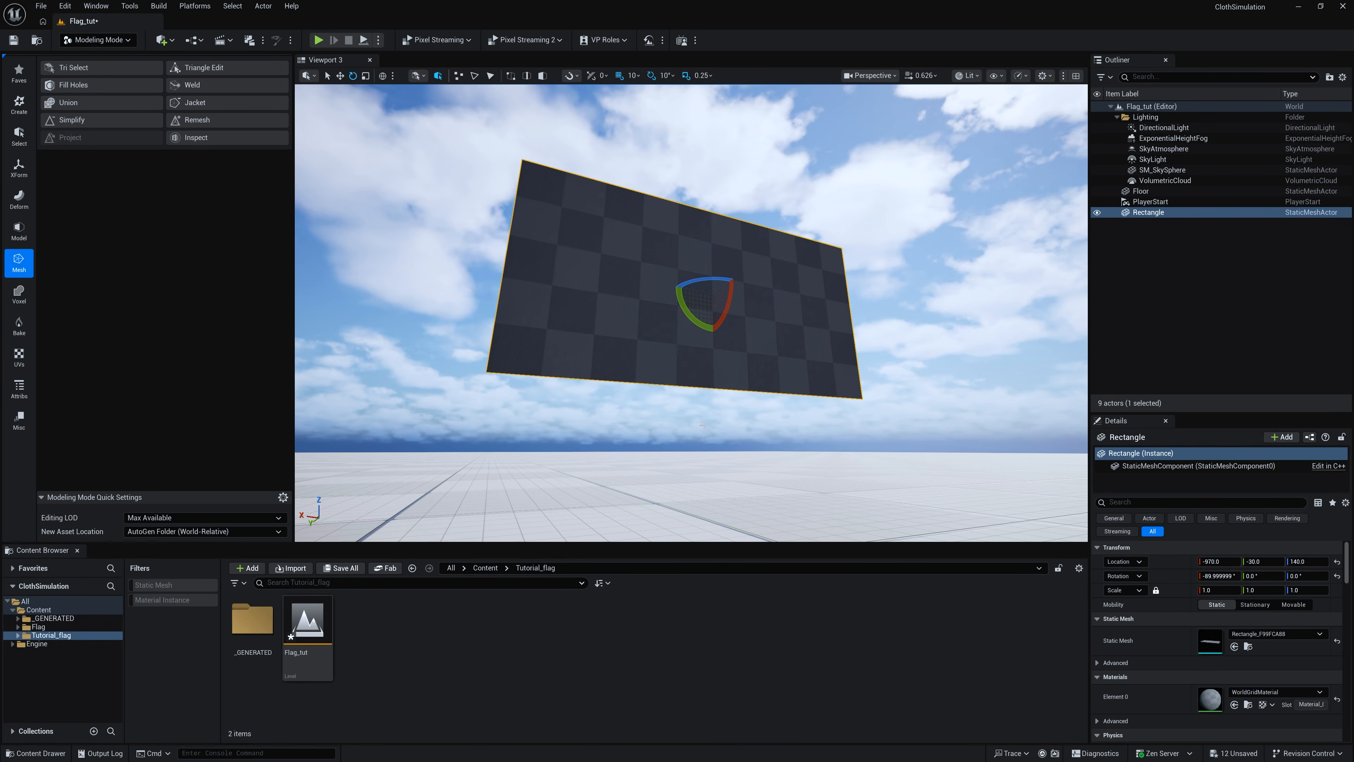
Step: Start remeshing the rectangle with a target triangle count of 8000
left_click(212, 120)
mouse_move(727, 312)
right_mouse_down()
mouse_move(714, 314)
mouse_move(726, 311)
right_mouse_up()
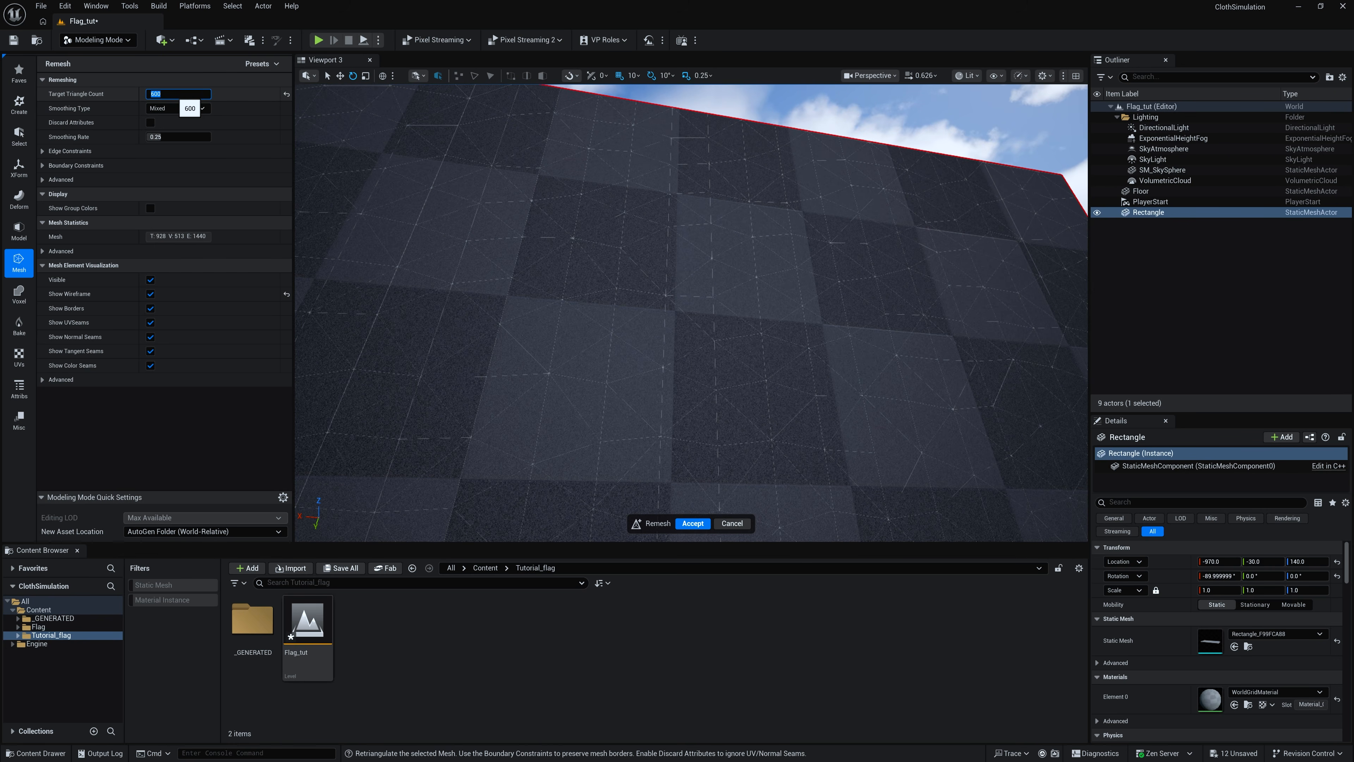
right_click_drag(693, 315, 687, 317)
left_click(178, 93)
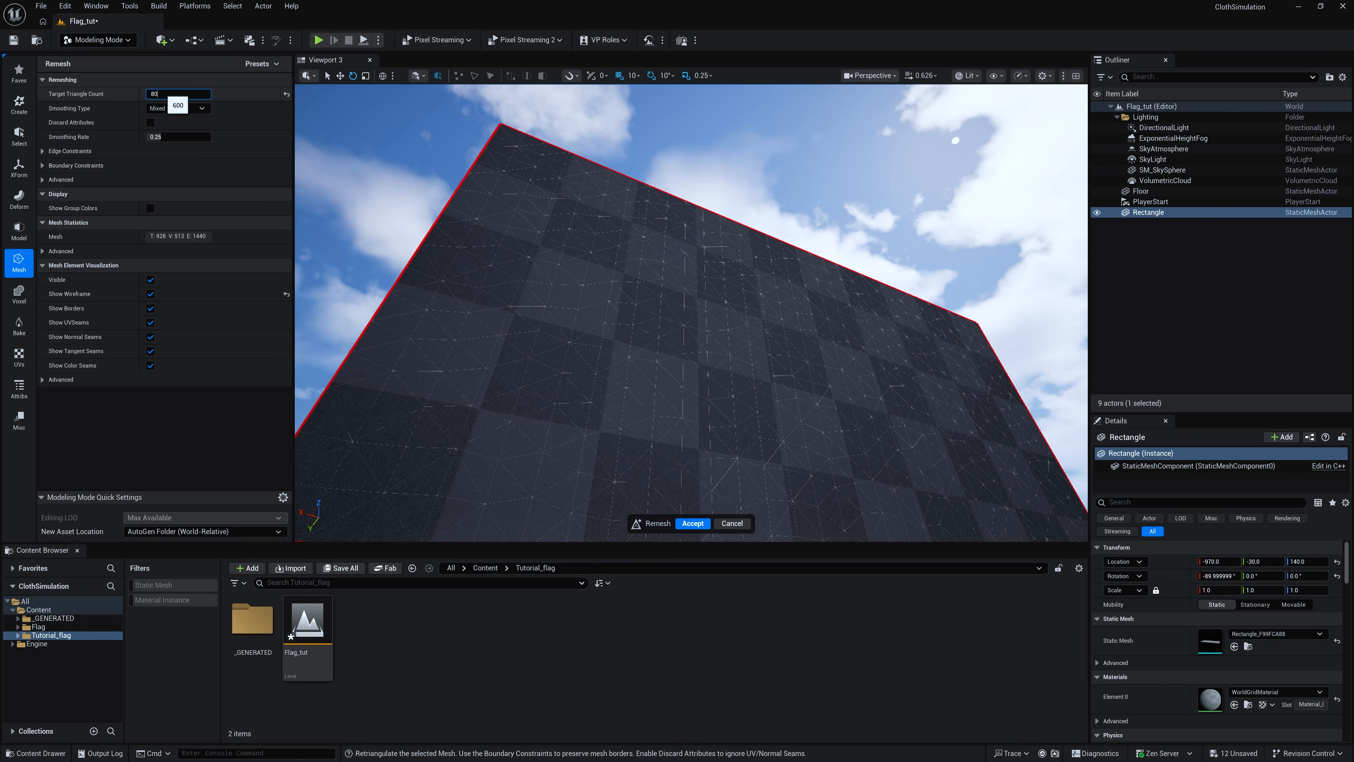
type("8000")
key("Return")
right_click_drag(840, 393, 844, 391)
right_click_drag(723, 381, 727, 378)
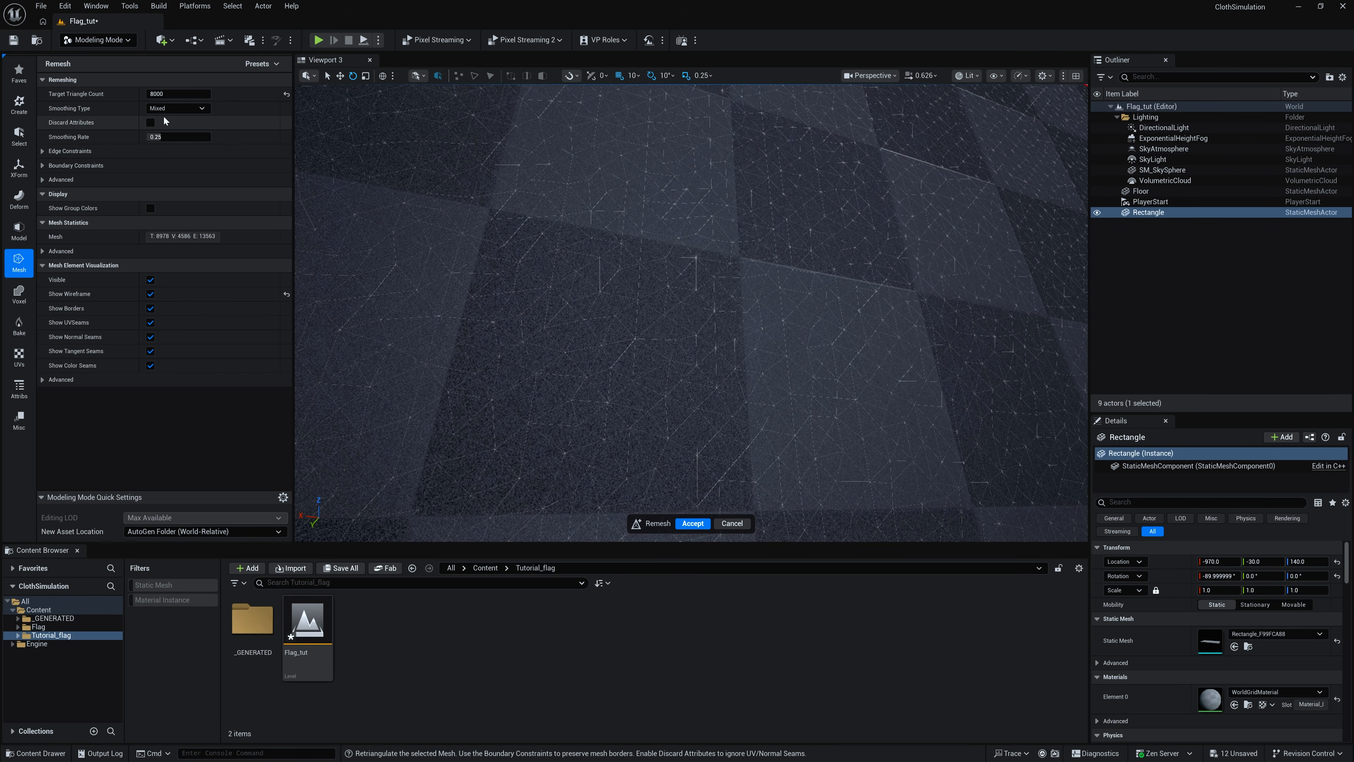
Step: Set the remesh smoothing type to Uniform with the default smoothing rate of 0.25, and accept the remesh
left_click(171, 109)
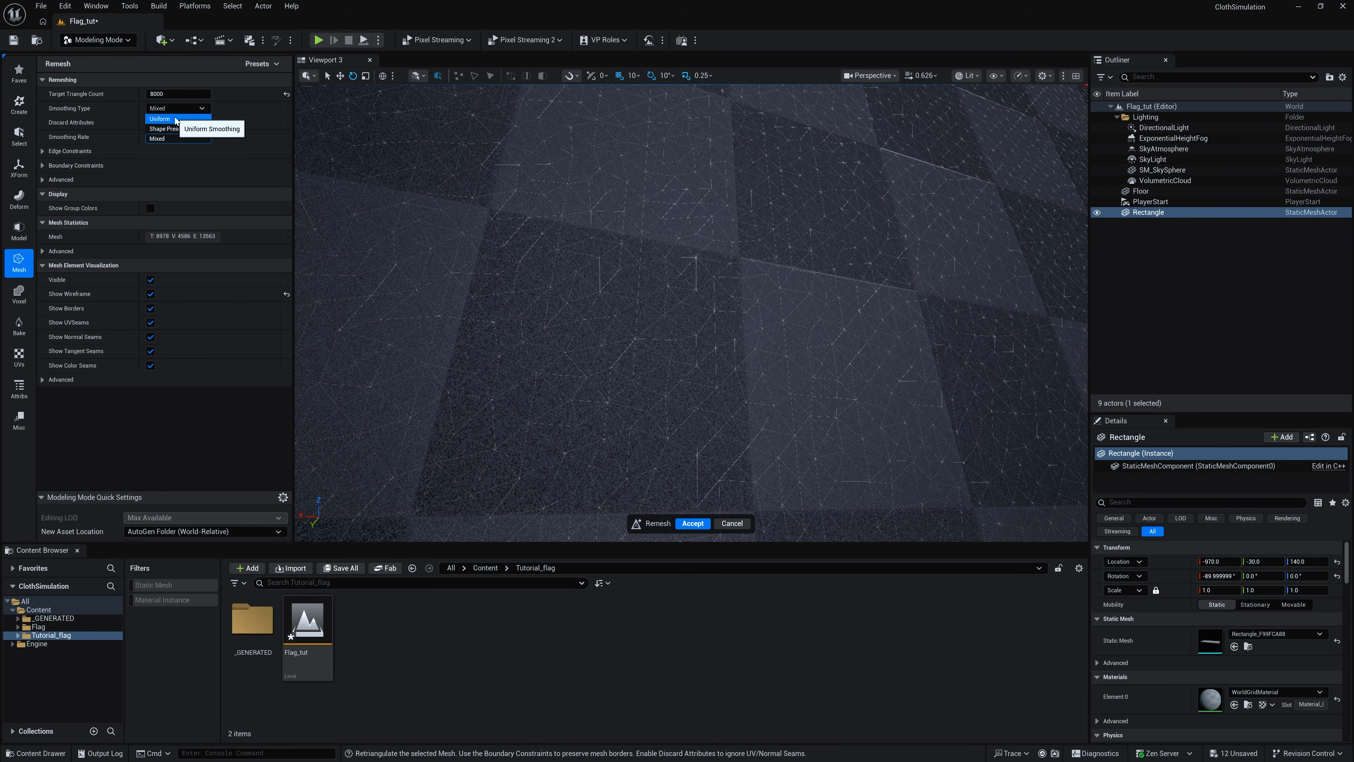
left_click(176, 119)
right_click_drag(742, 278, 737, 277)
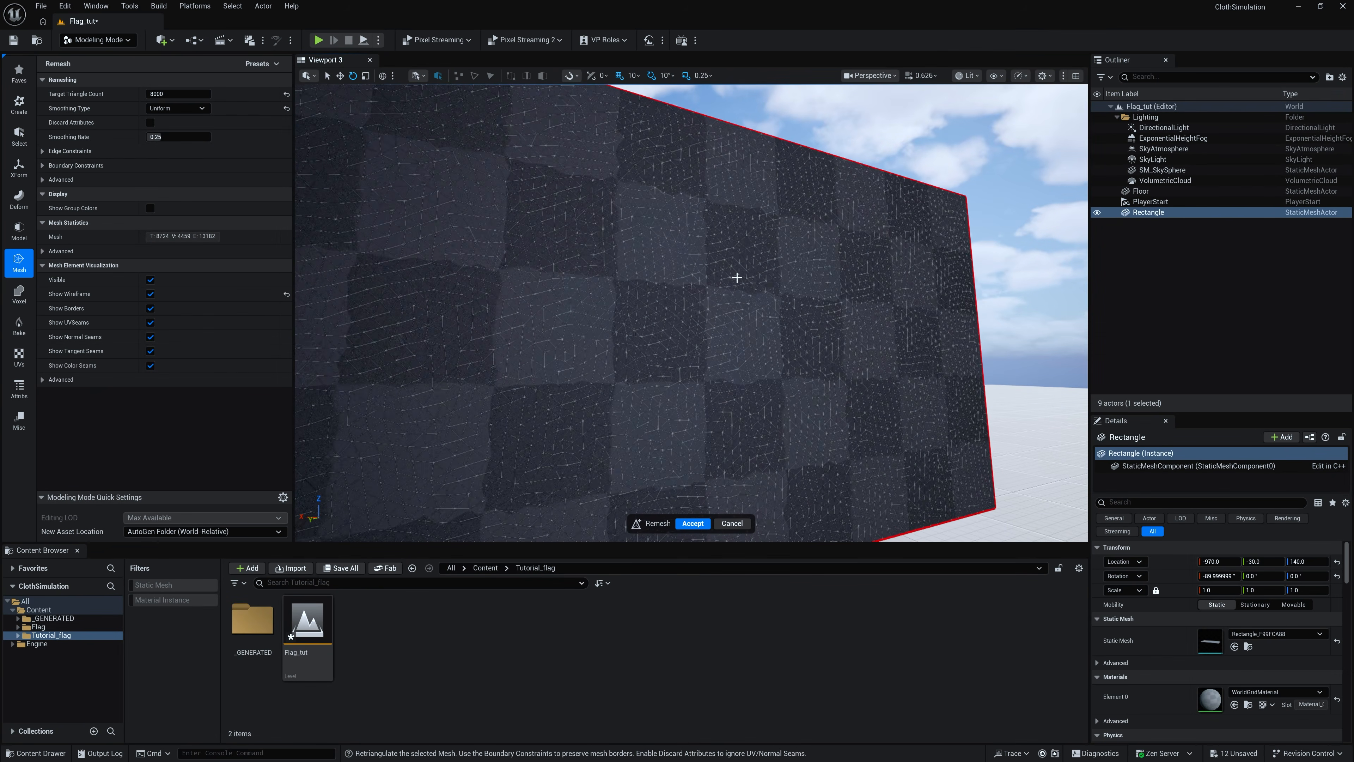
left_click_drag(171, 137, 181, 137)
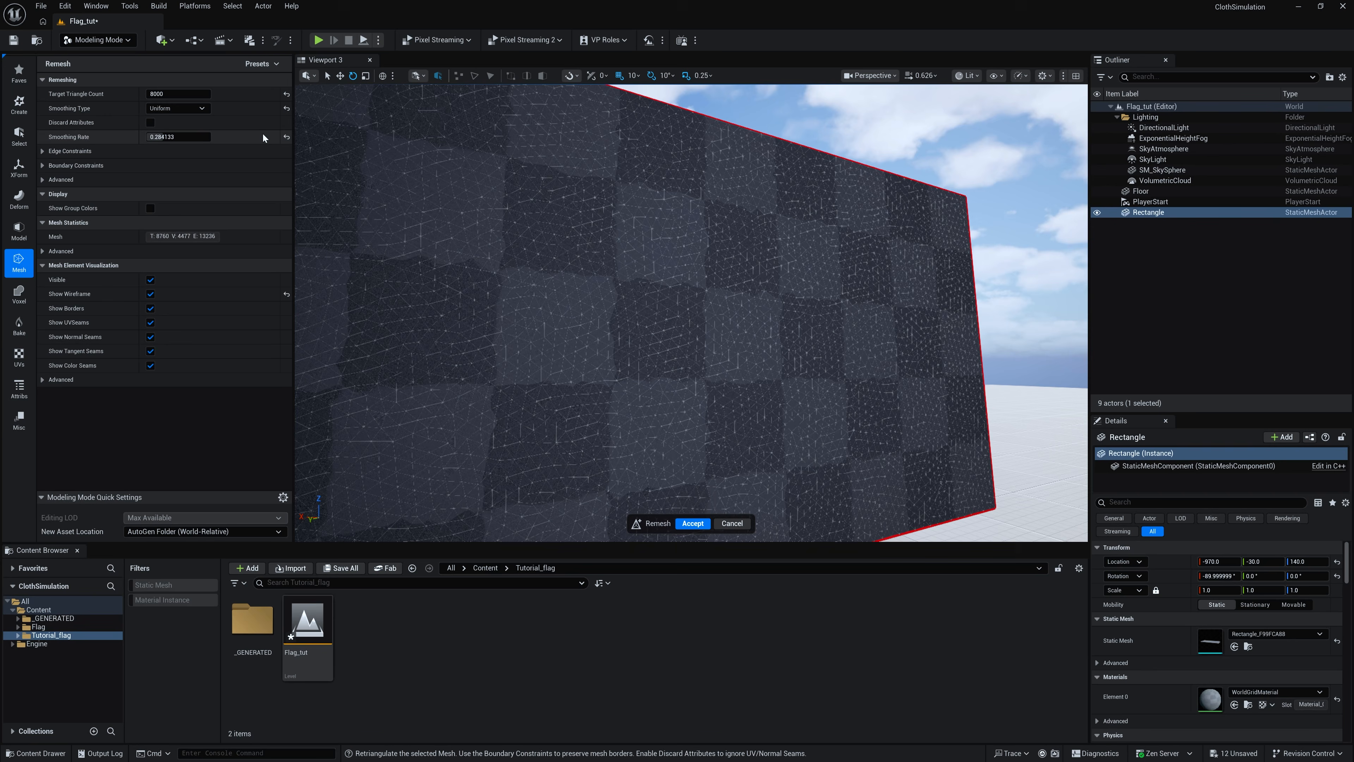
left_click(287, 137)
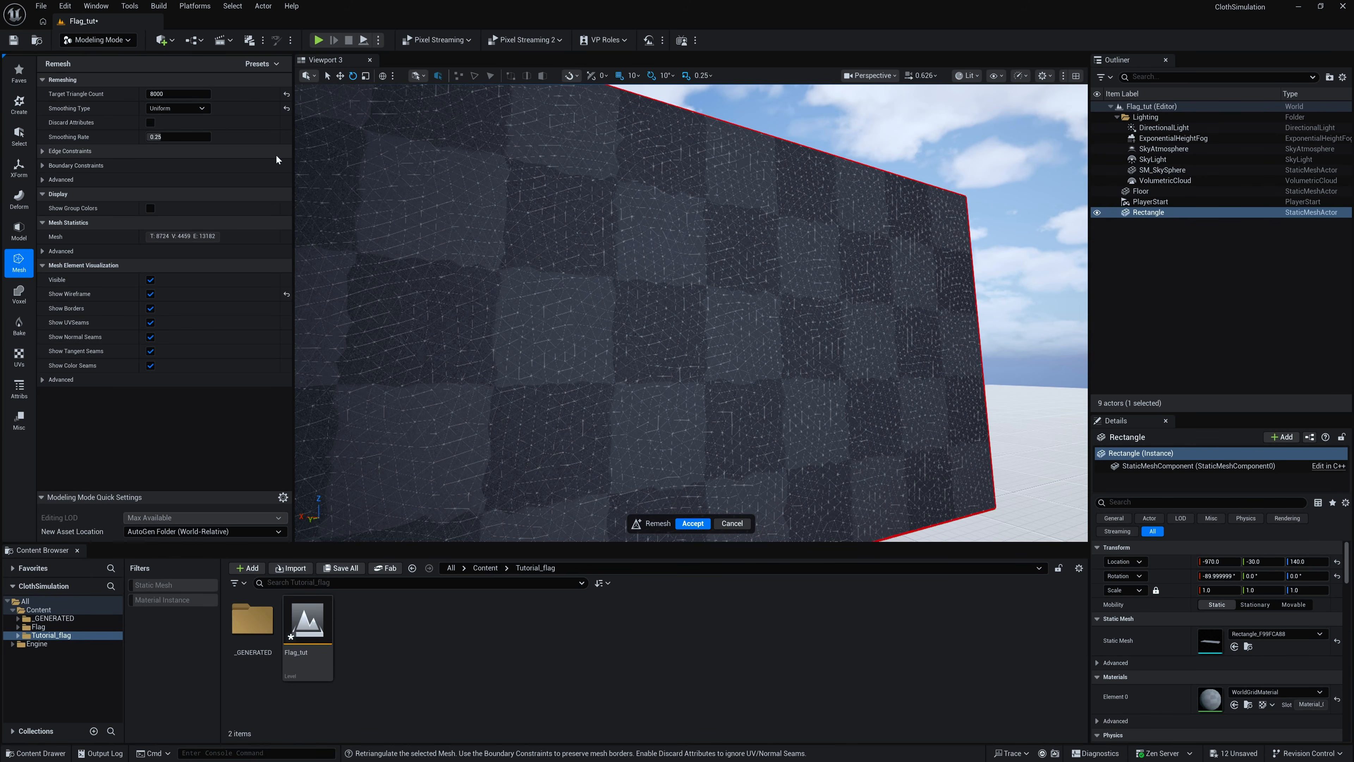
left_click(691, 523)
right_click_drag(689, 526, 754, 330)
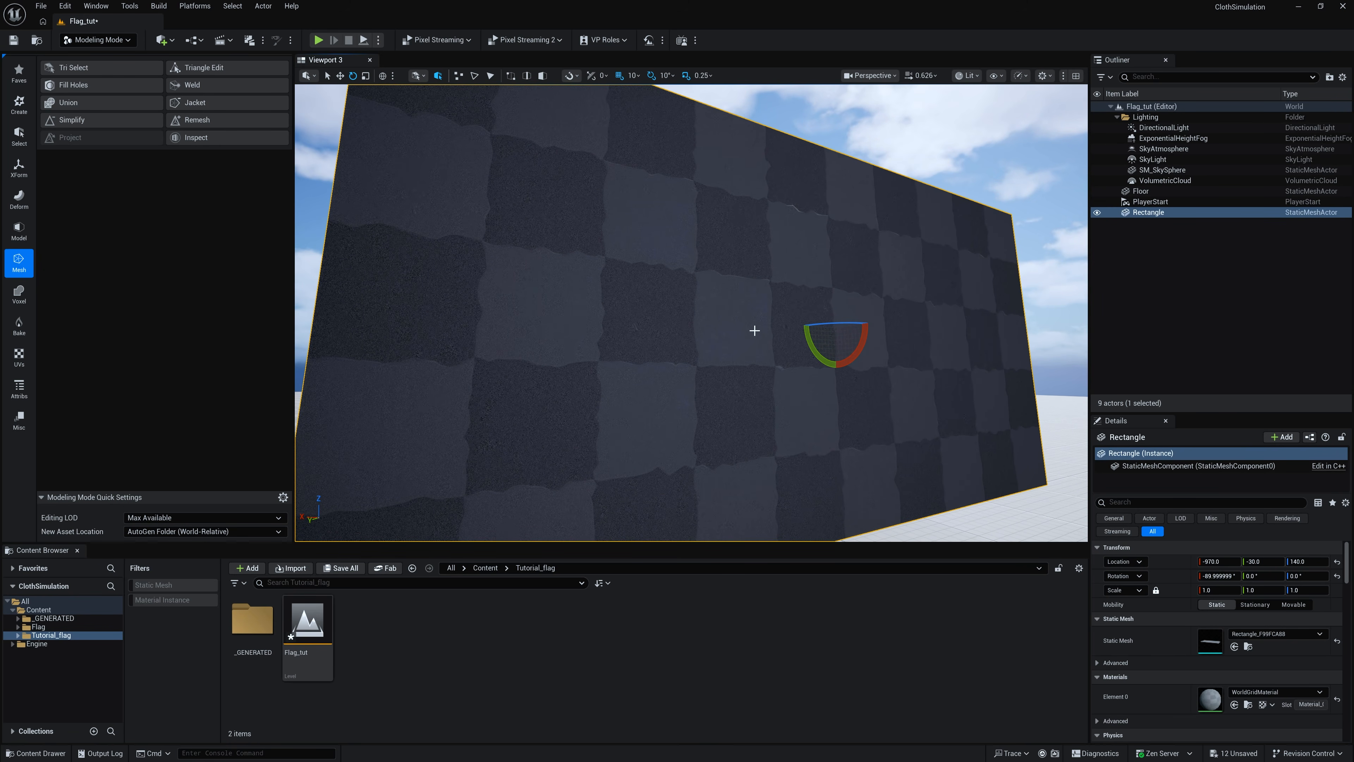
scroll(754, 330, "down", 4)
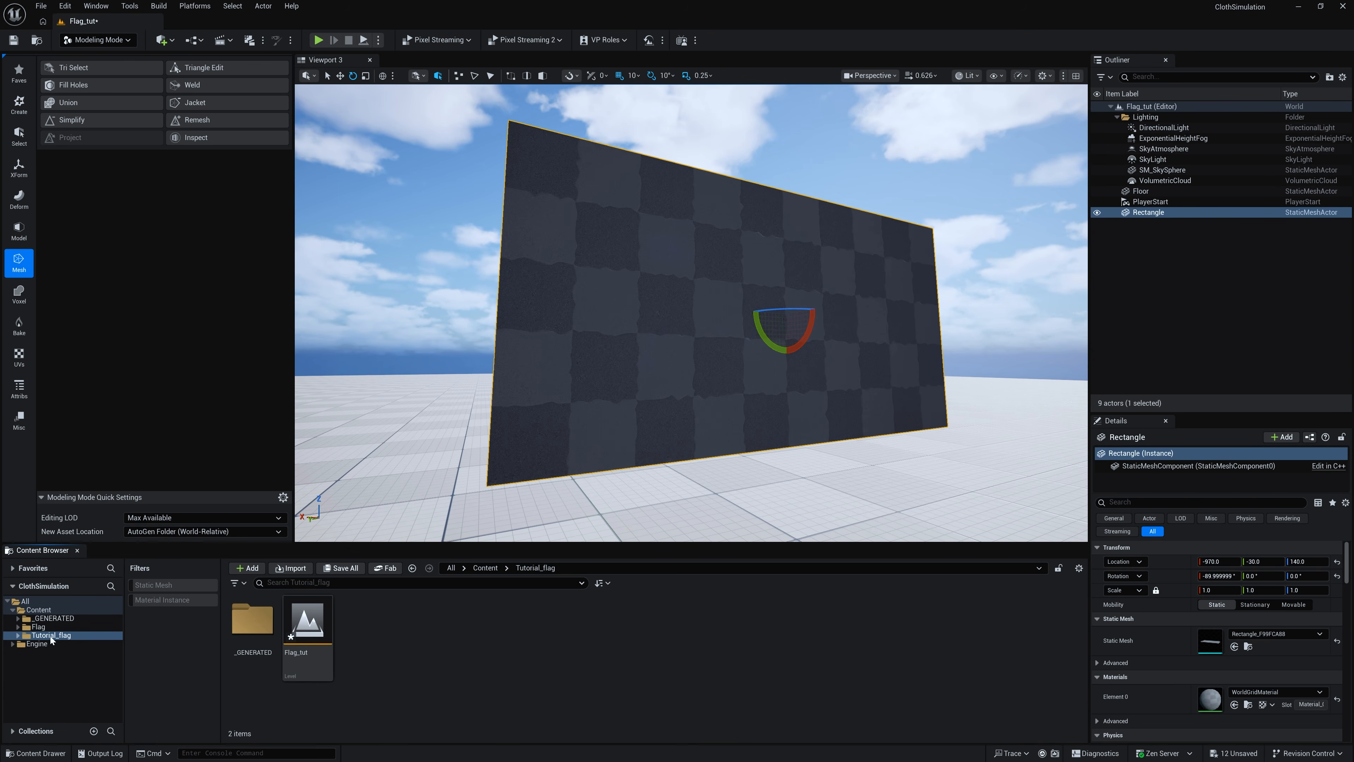
Step: Move the generated Rectangle static mesh from the _GENERATED/micro folder into Tutorial_flag, and select it there
left_click(18, 635)
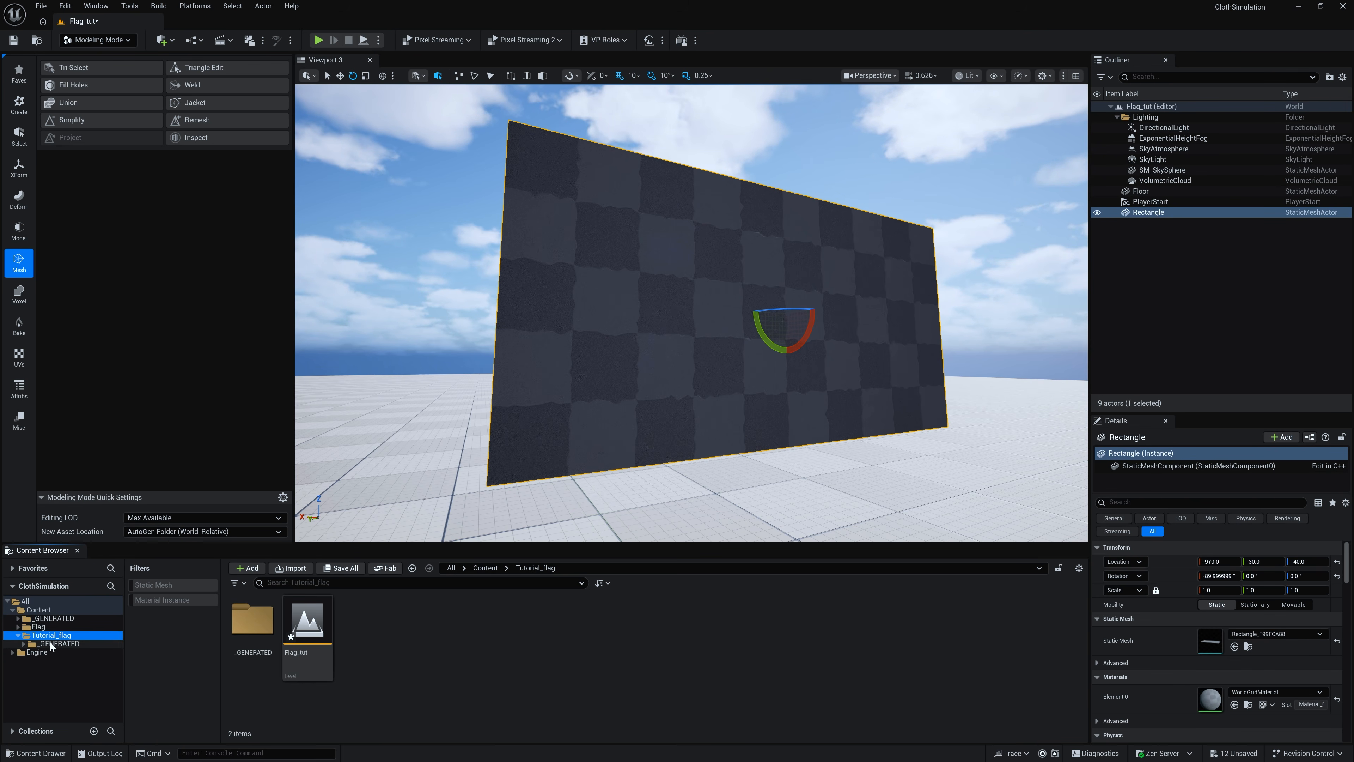
left_click(33, 644)
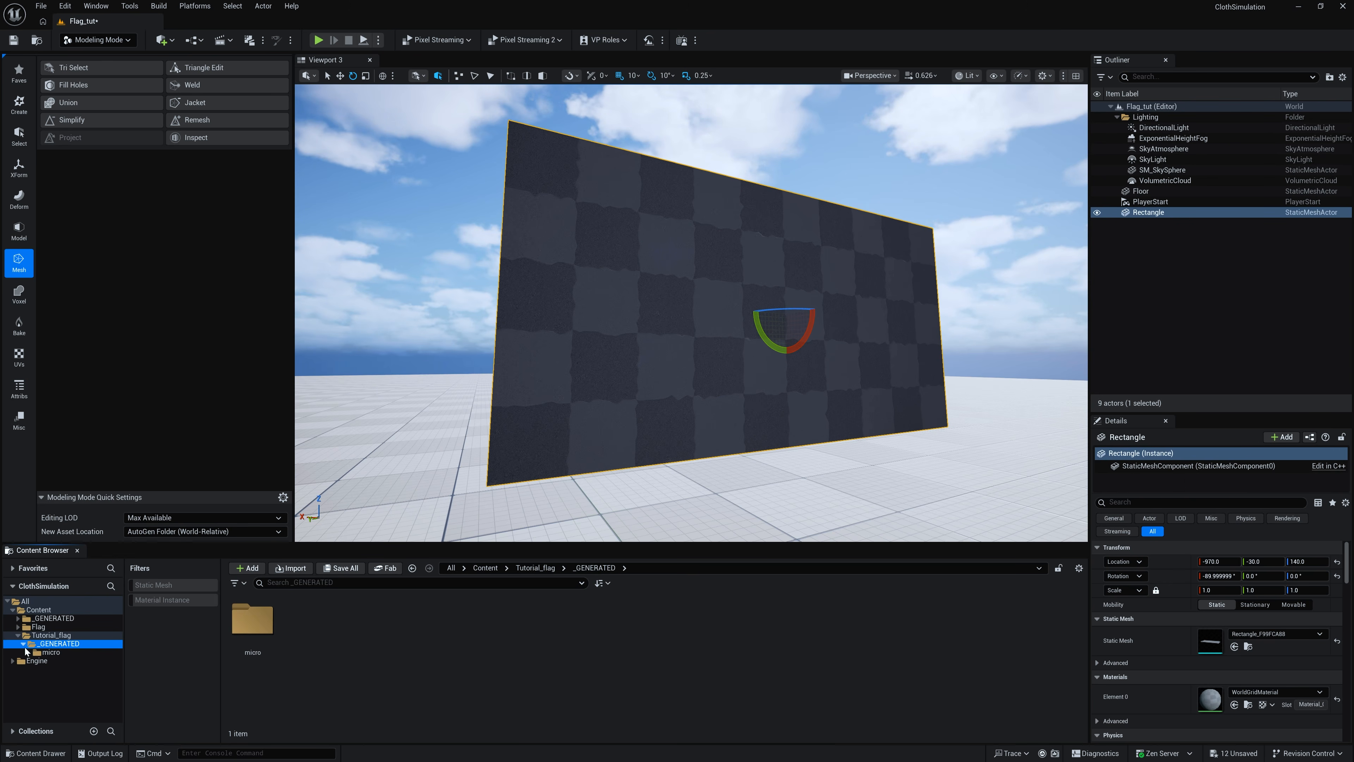
left_click(27, 651)
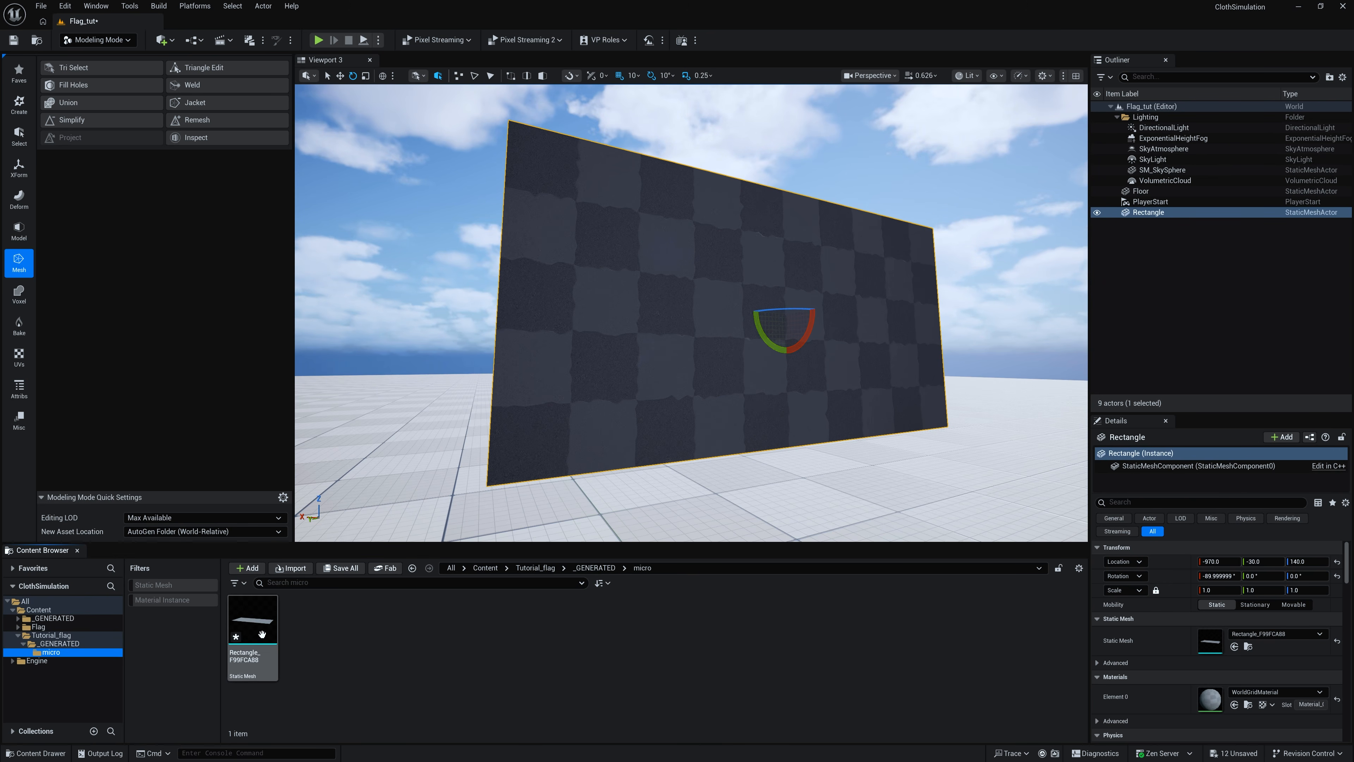
left_click_drag(262, 633, 69, 636)
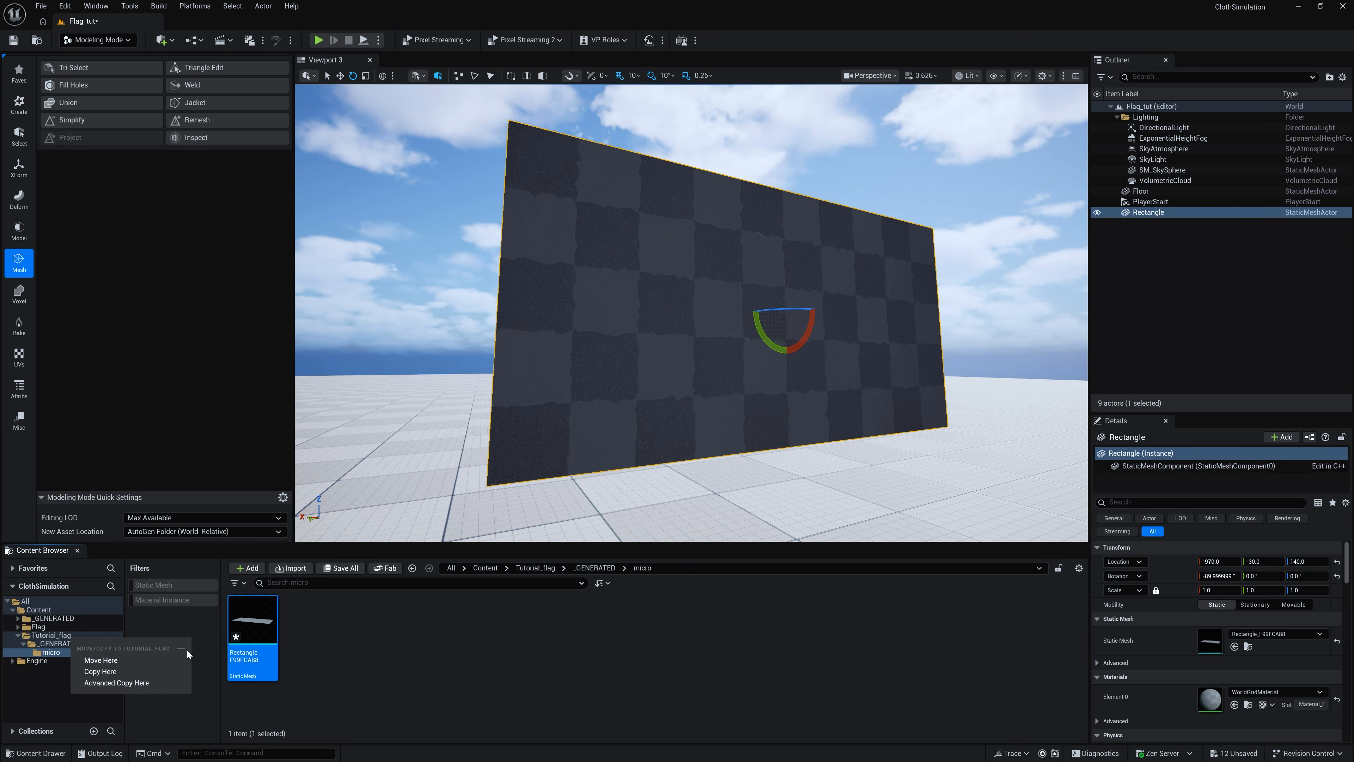
left_click(146, 661)
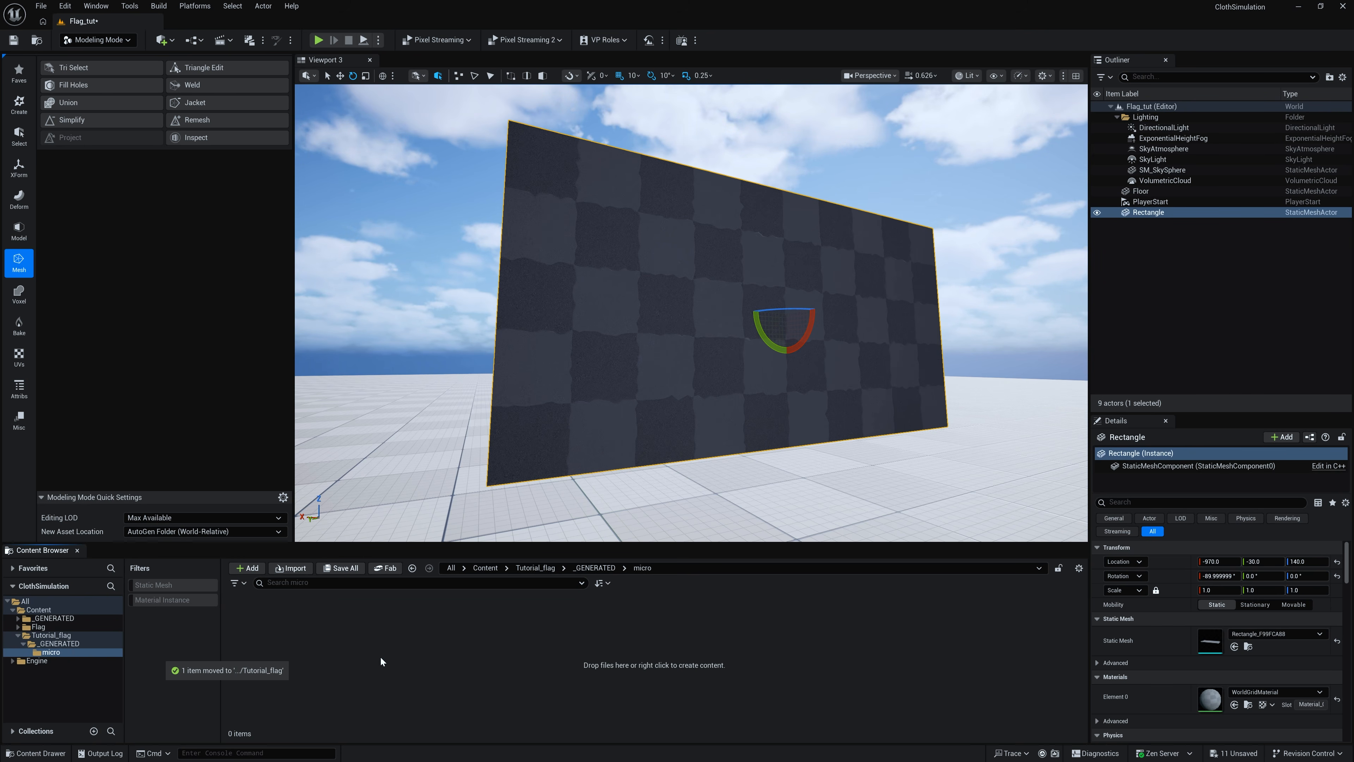
left_click(50, 637)
left_click(358, 626)
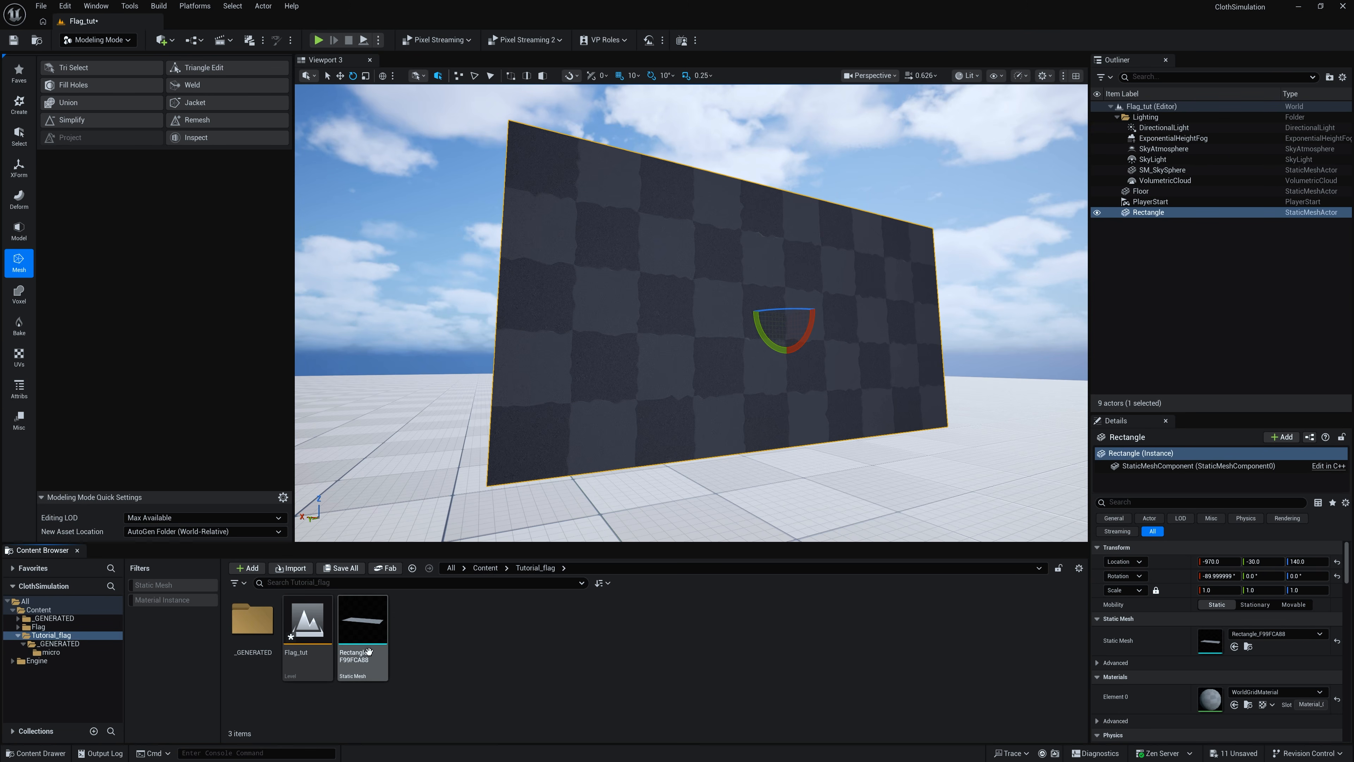
Step: Rename the Rectangle static mesh in the Tutorial_flag folder as flag_mod
right_click(369, 651)
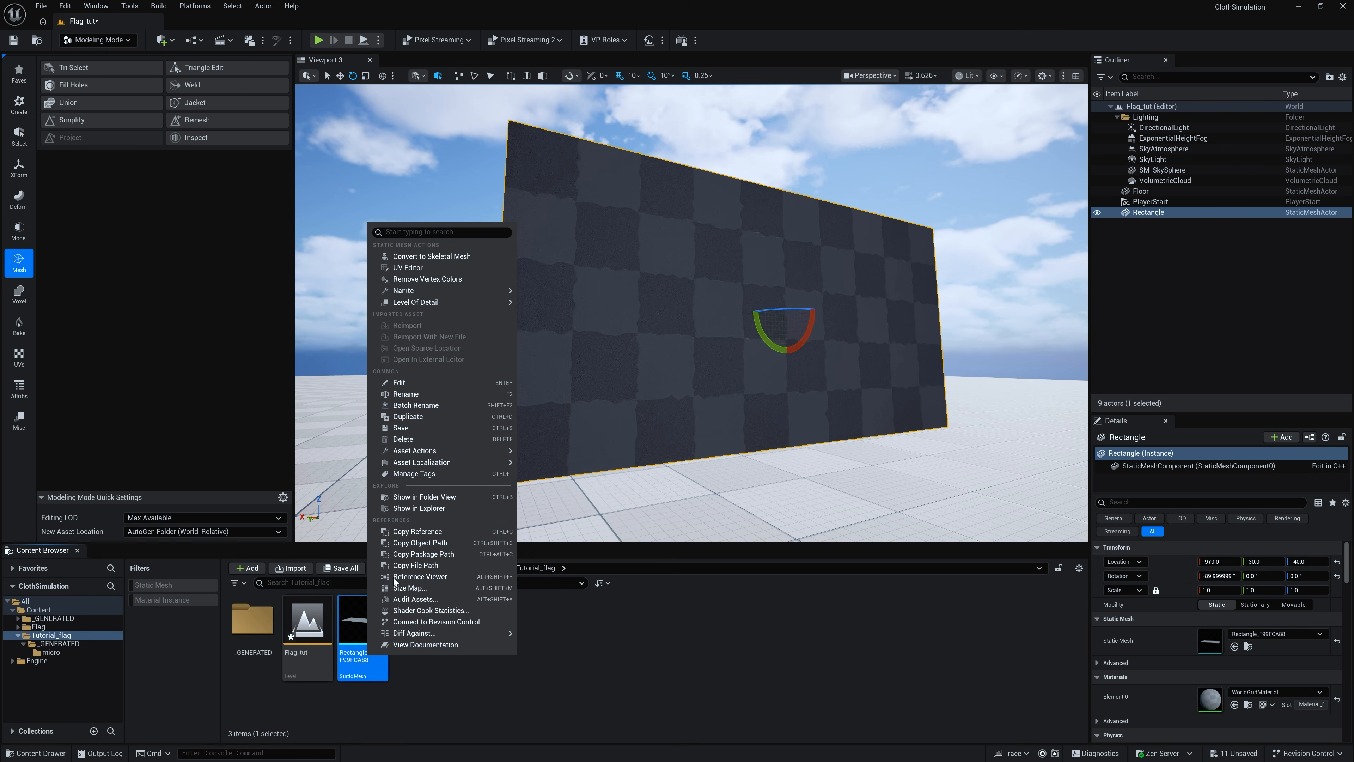
left_click(406, 393)
type("flag")
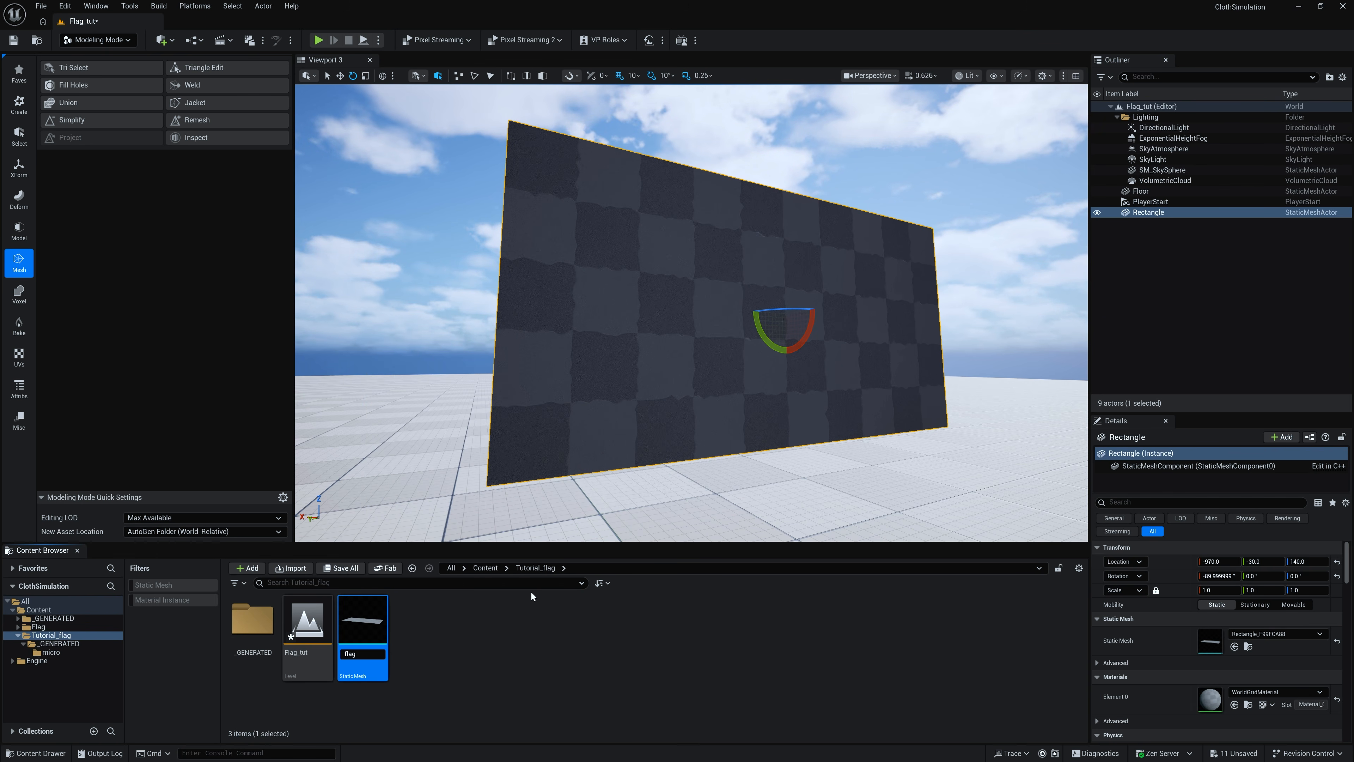
type("_mo")
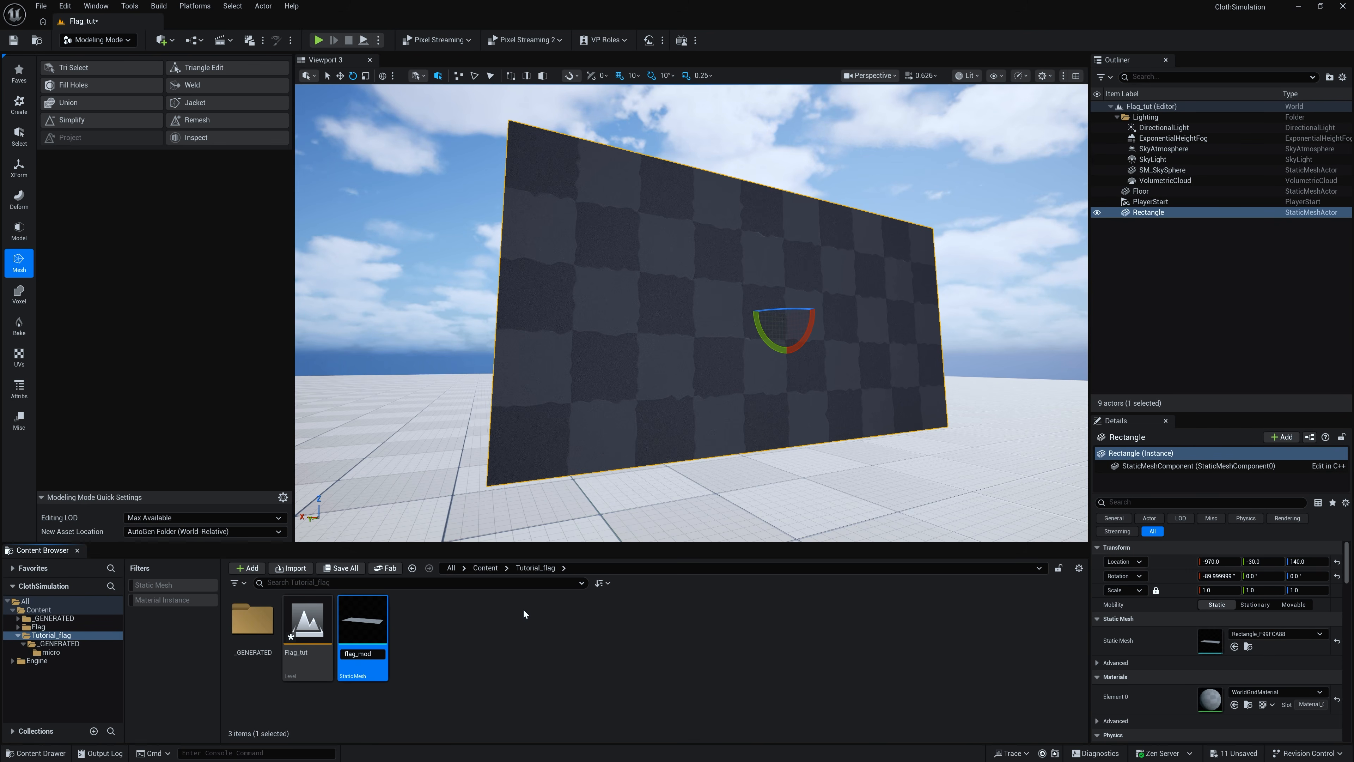
type("d")
key("Return")
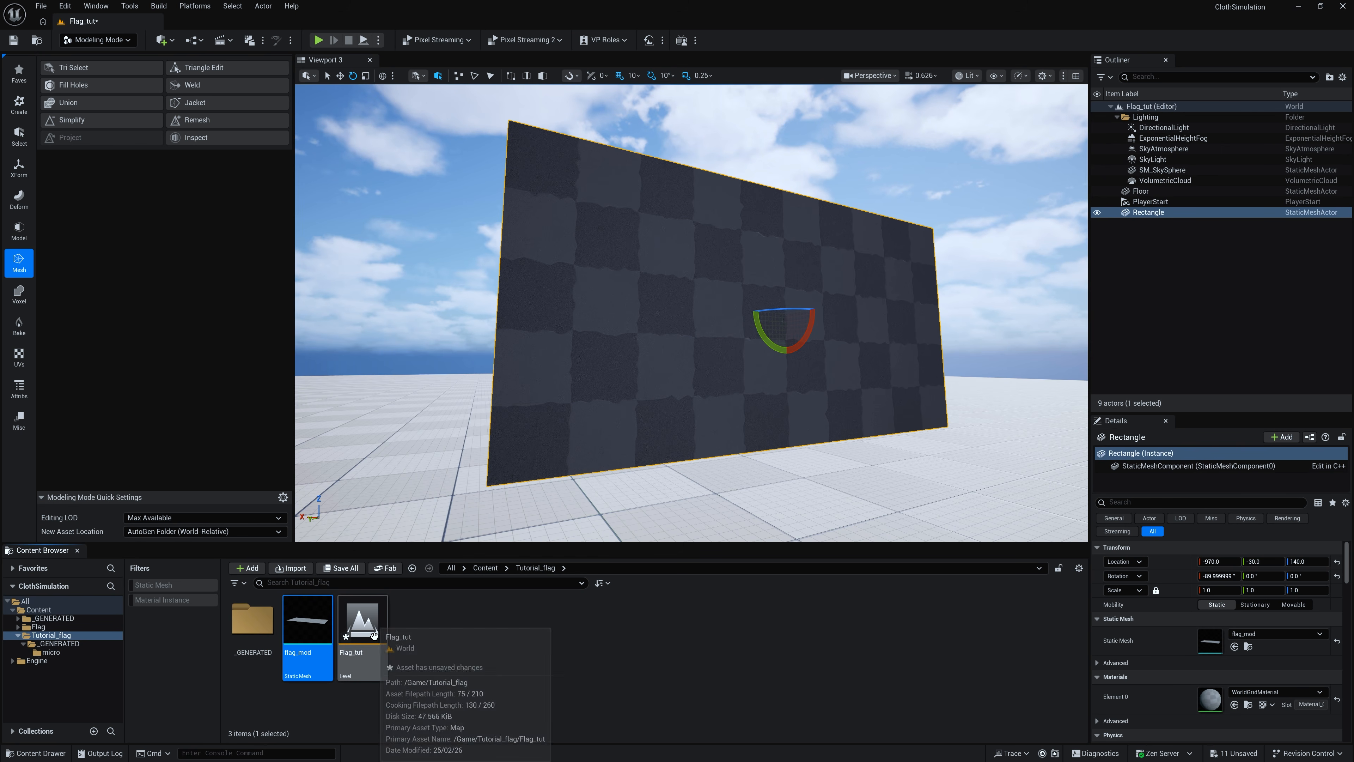
left_click(346, 698)
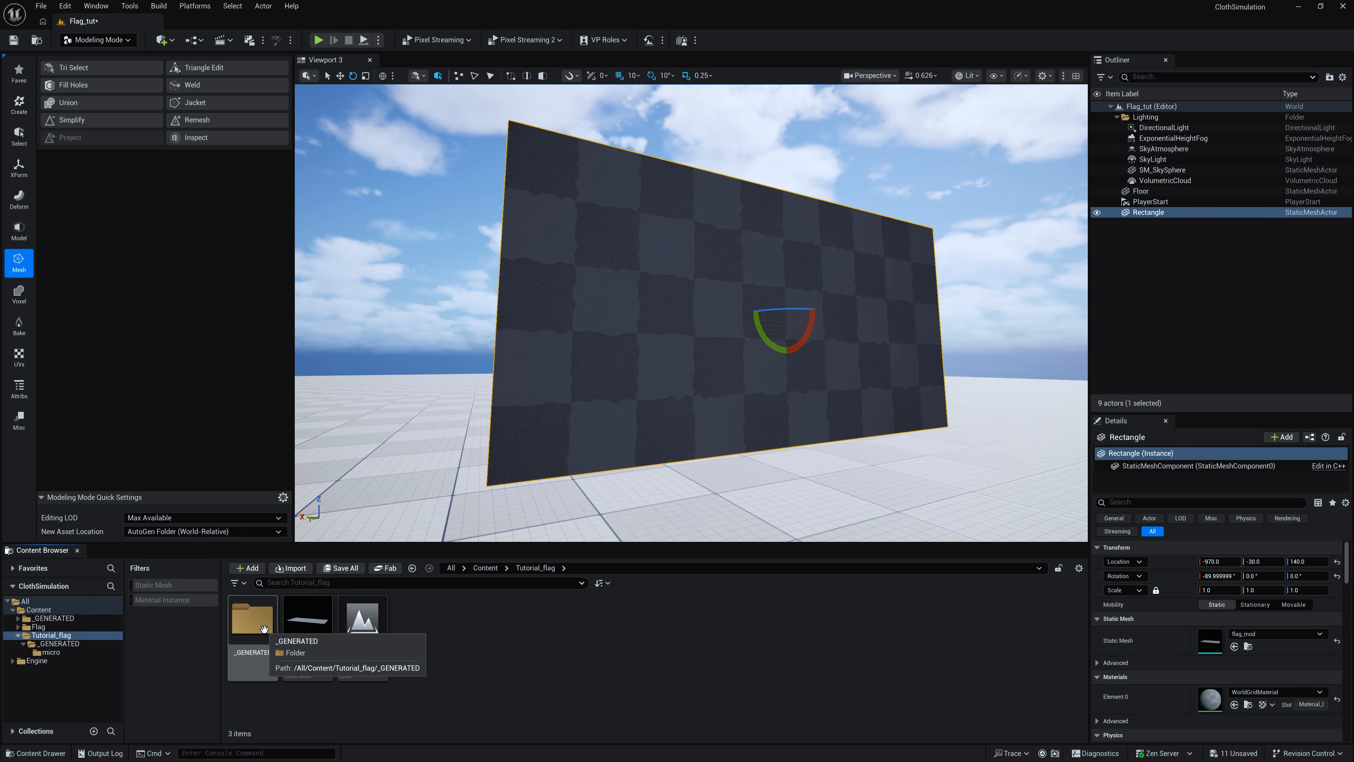
Step: Create a folder named MT inside Tutorial_flag and open it
right_click(565, 660)
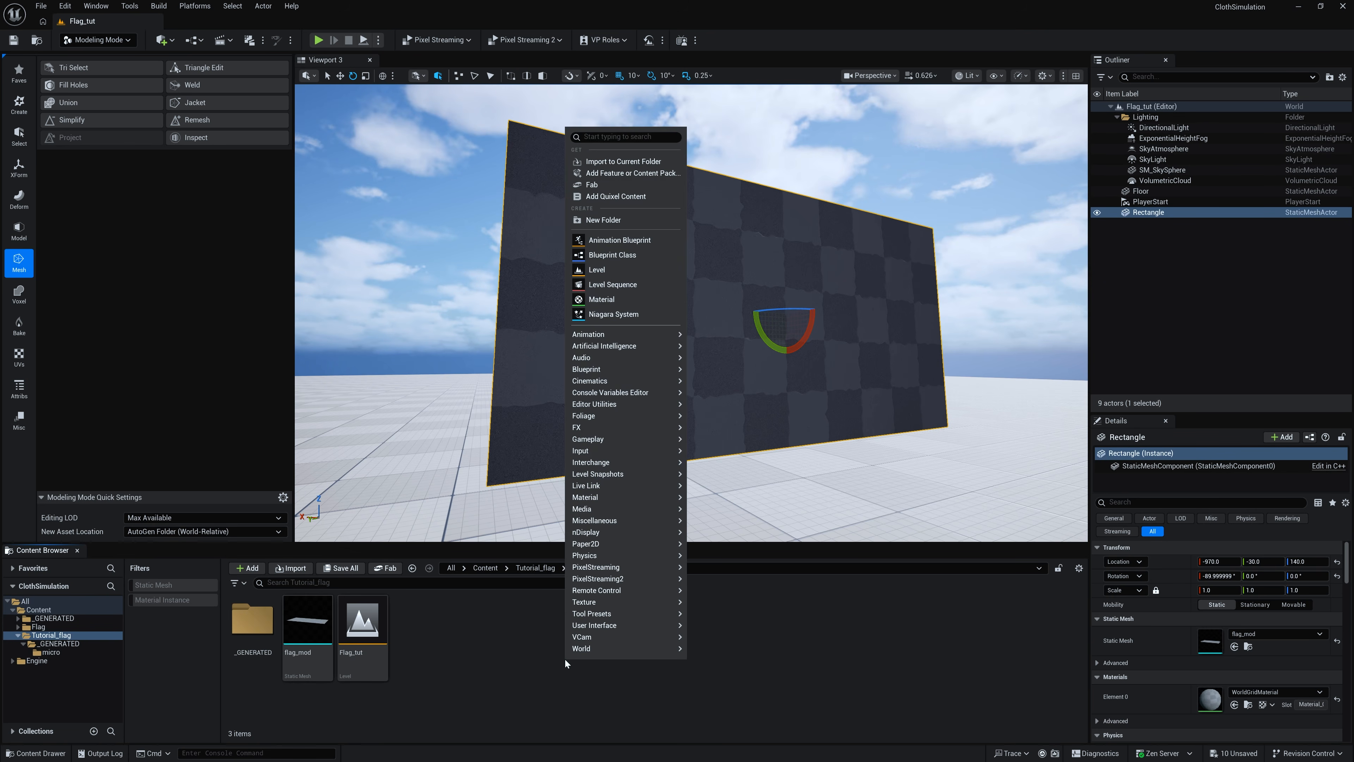
left_click(630, 224)
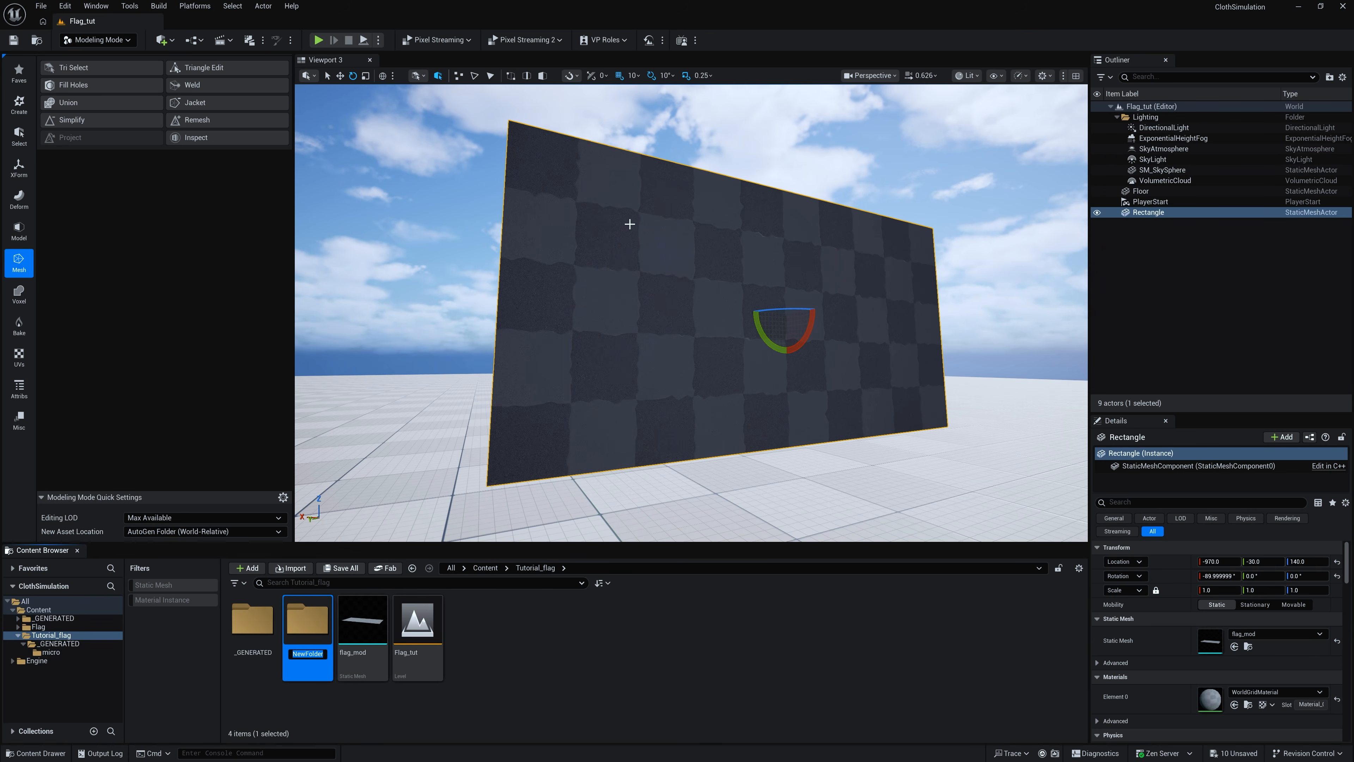
key("Return")
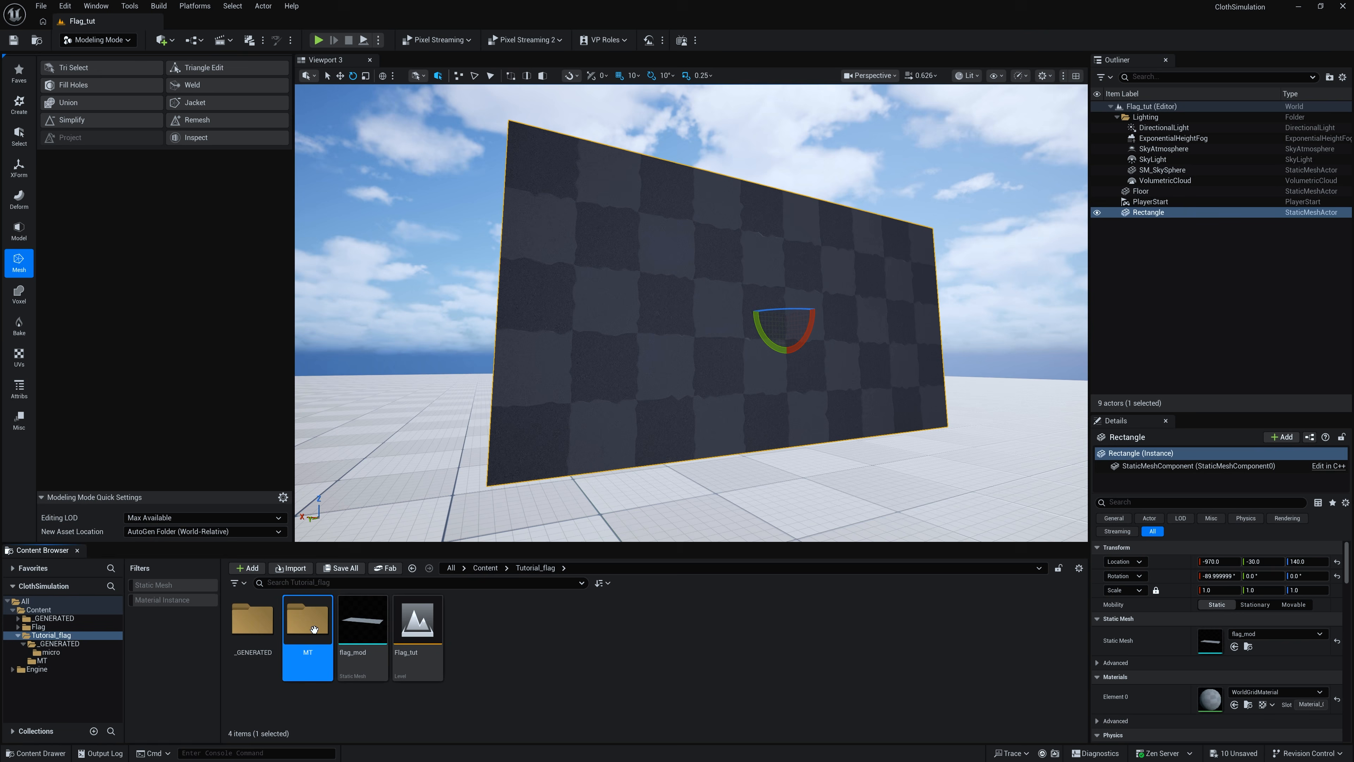
double_click(314, 626)
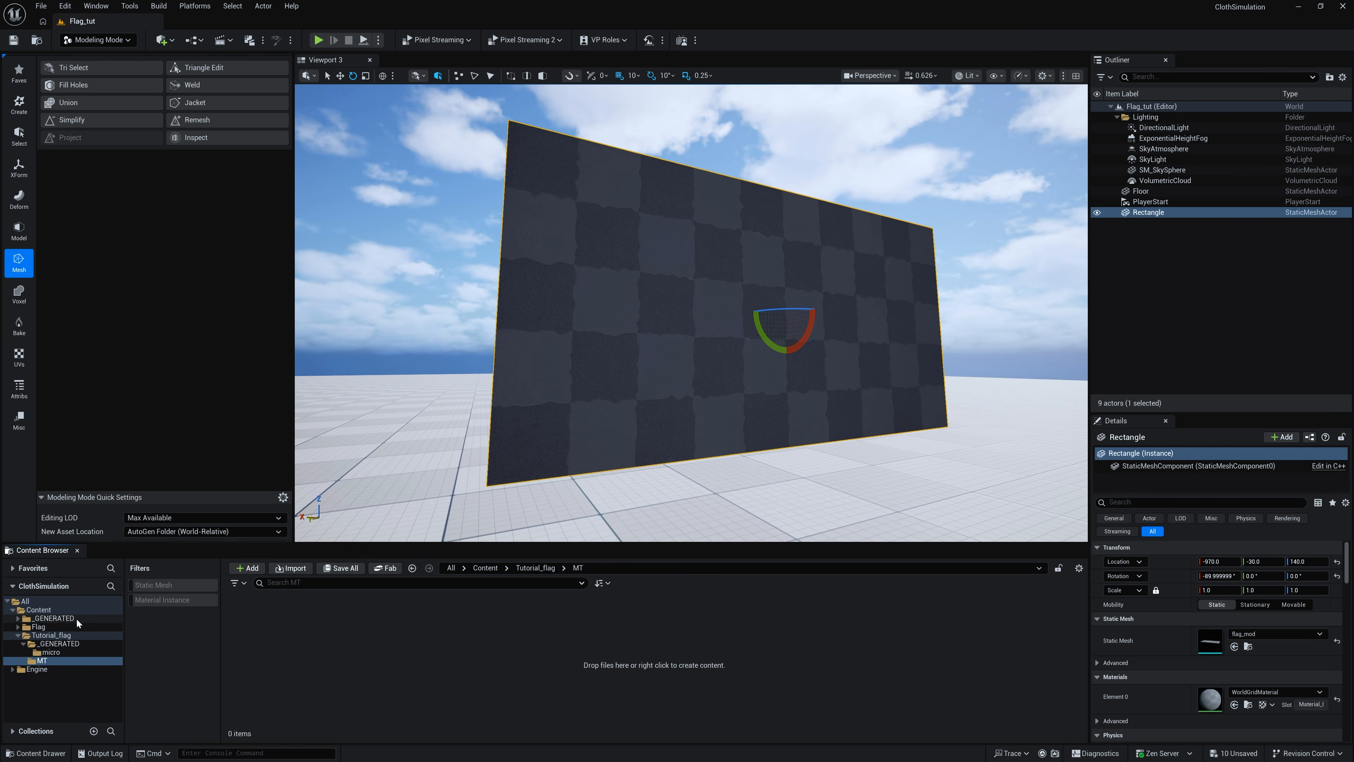
Step: Duplicate the Unreal Engine texture from Flag/mt and move the copy into Tutorial_flag/MT, naming it flag_mt
left_click(19, 627)
left_click(62, 634)
left_click(265, 629)
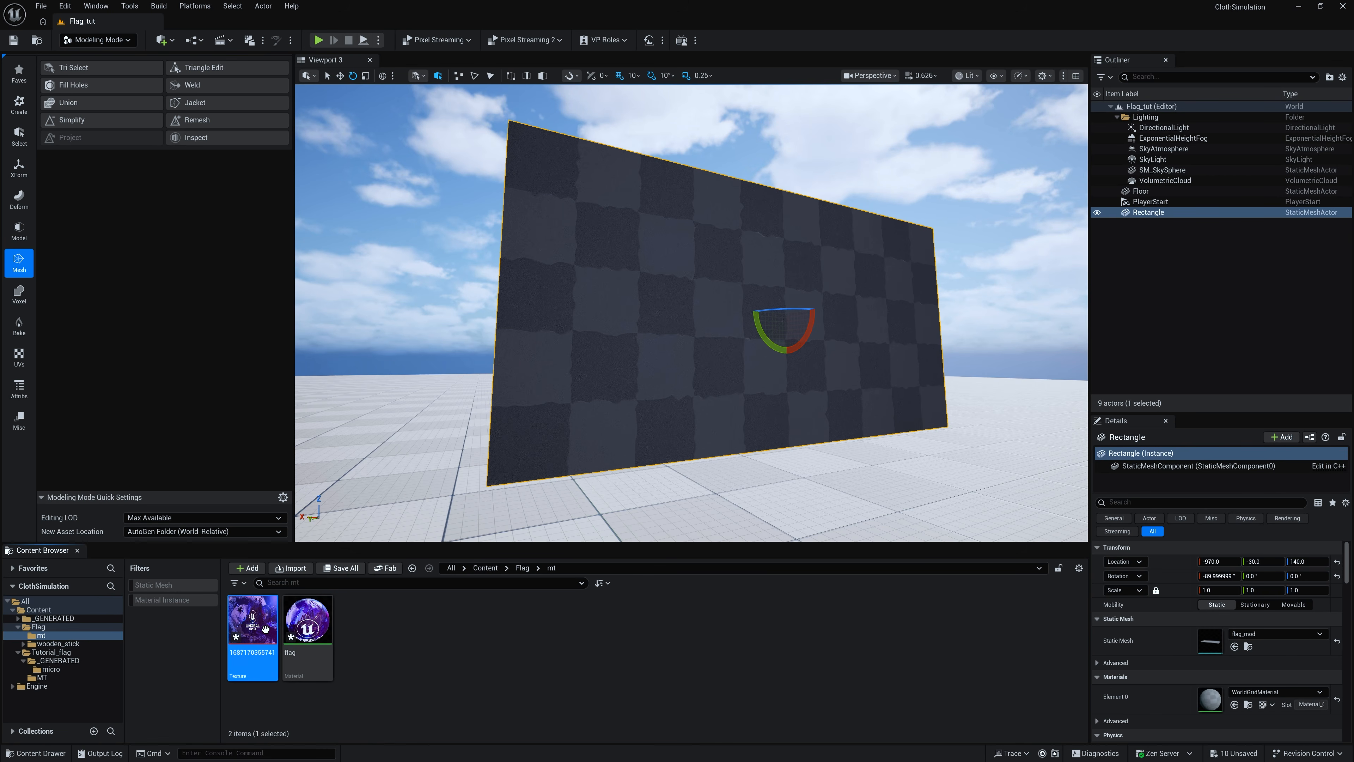
right_click(265, 630)
left_click(341, 396)
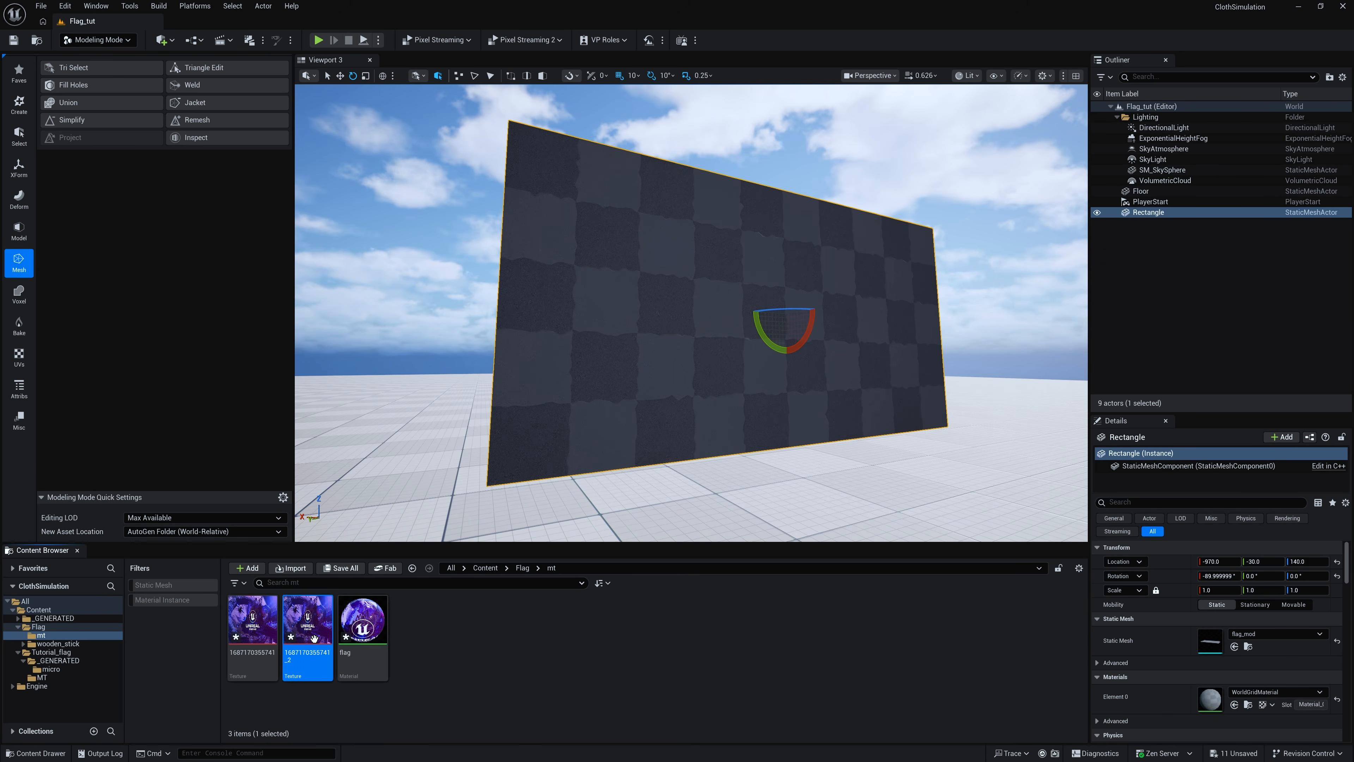
left_click_drag(314, 638, 56, 676)
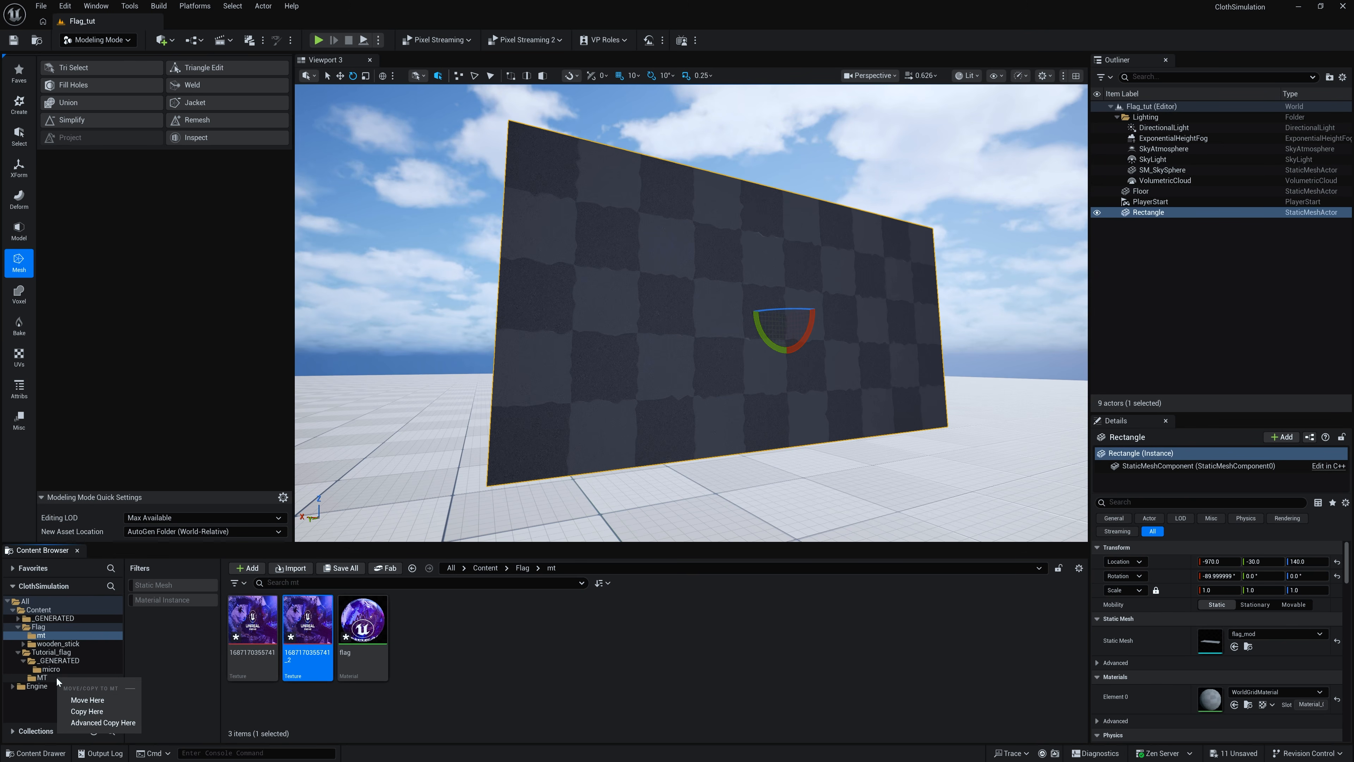
left_click(102, 690)
Step: Create a material named flag_mt01 in the MT folder and open it for editing
right_click(407, 680)
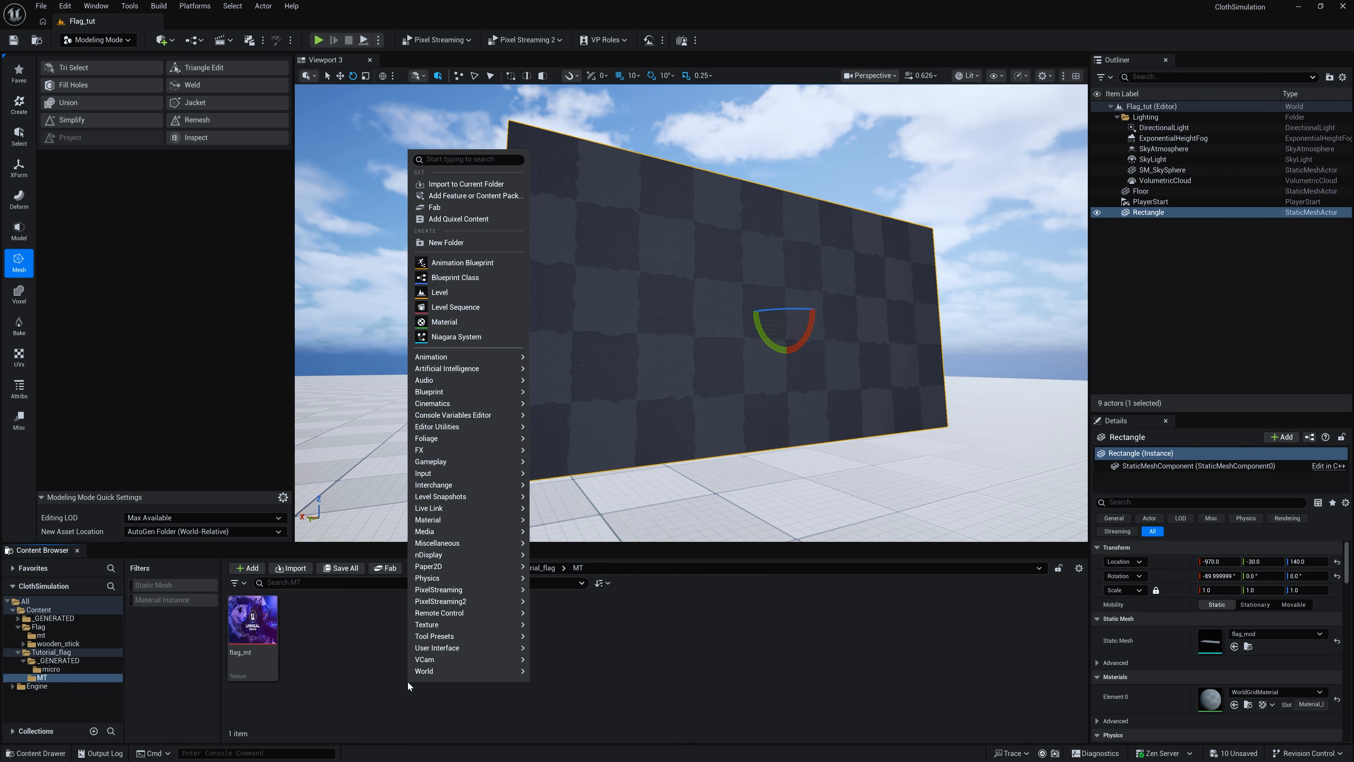
left_click(443, 323)
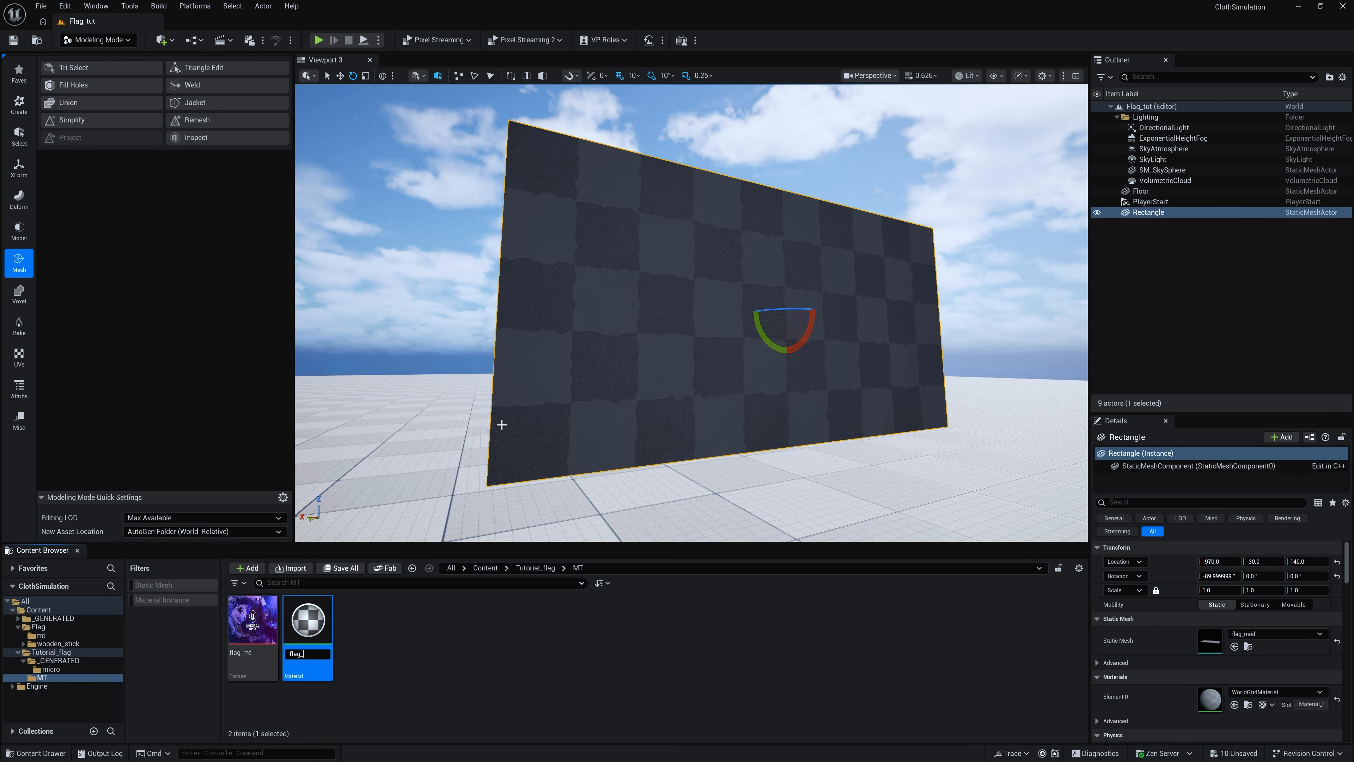
type("flag_mt01")
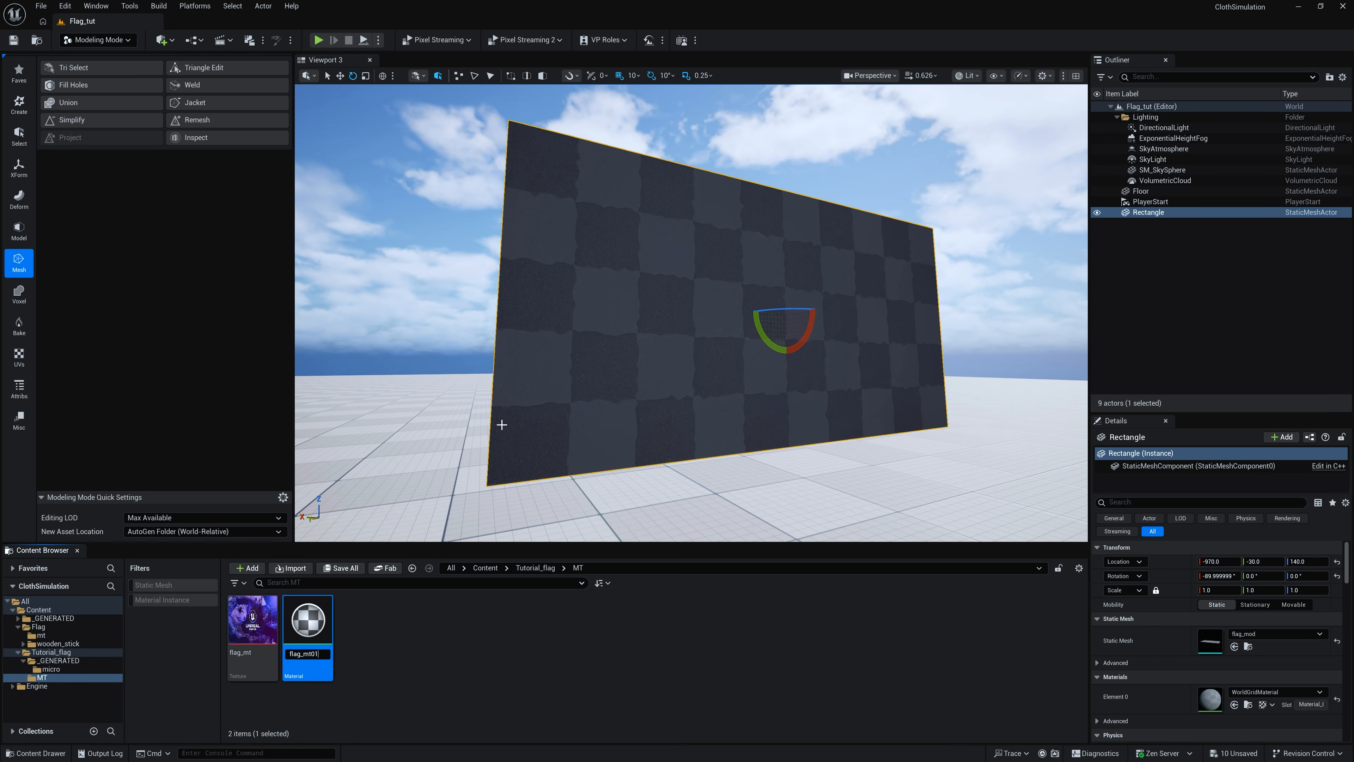
key("Return")
double_click(318, 639)
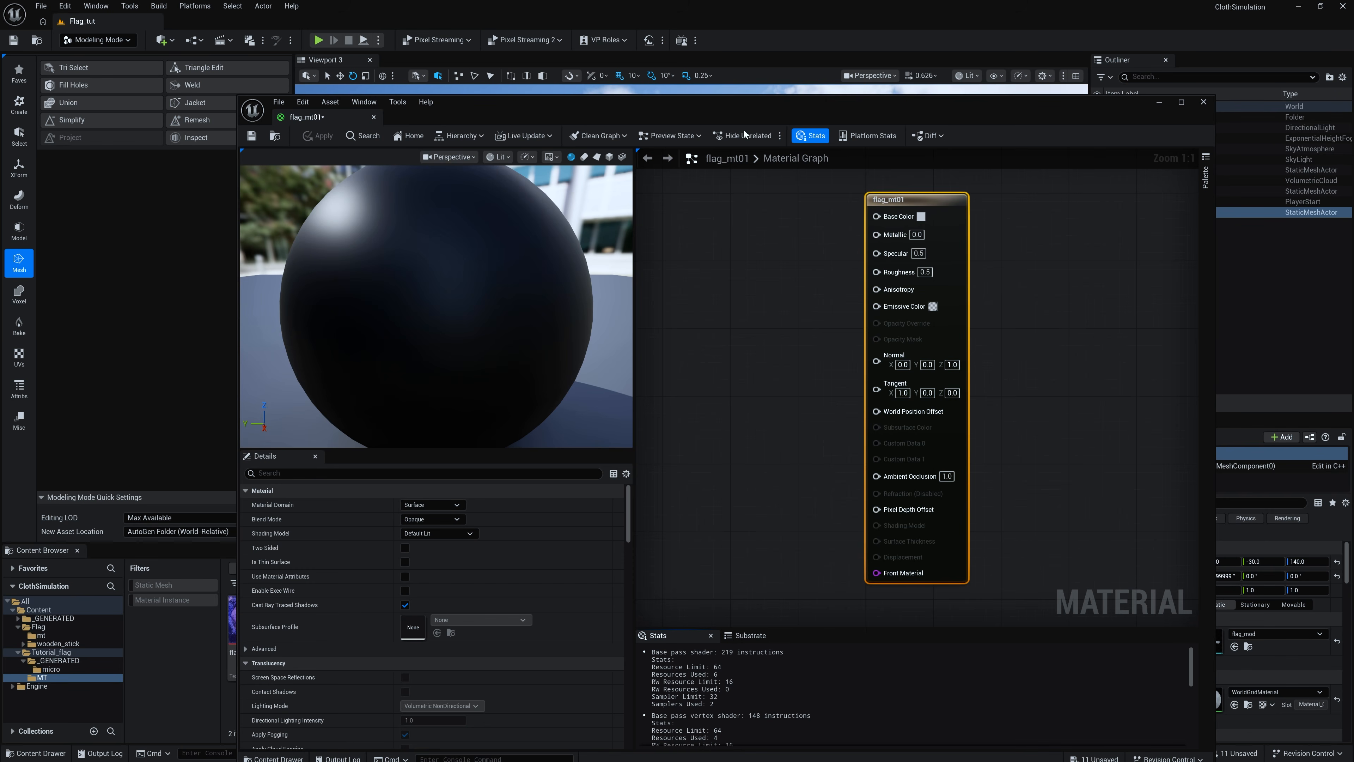
Step: Add the flag_mt texture to the material graph and connect its RGB output to Base Color
left_click_drag(753, 114, 861, 108)
left_click_drag(252, 622, 817, 240)
left_click_drag(912, 259, 982, 211)
left_click_drag(870, 246, 853, 229)
scroll(644, 320, "down", 5)
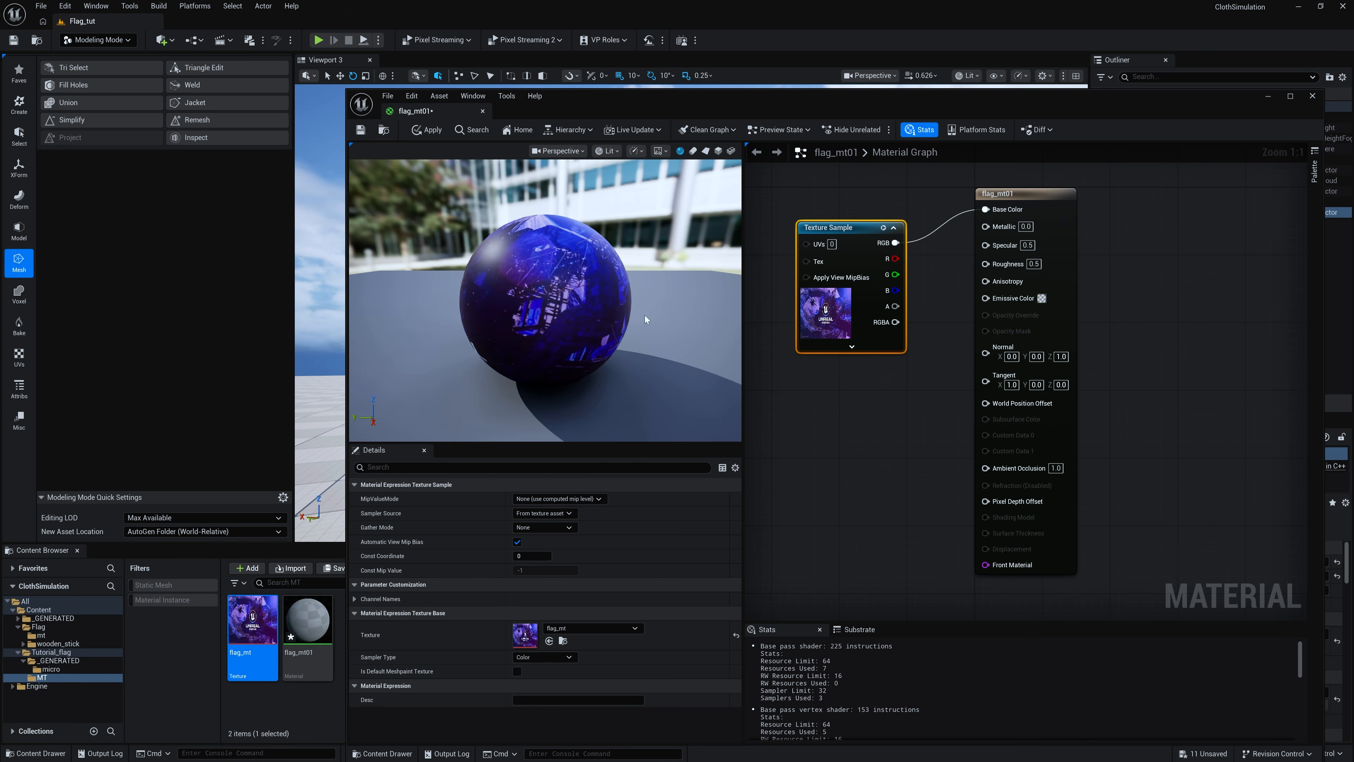
left_click_drag(643, 320, 690, 324)
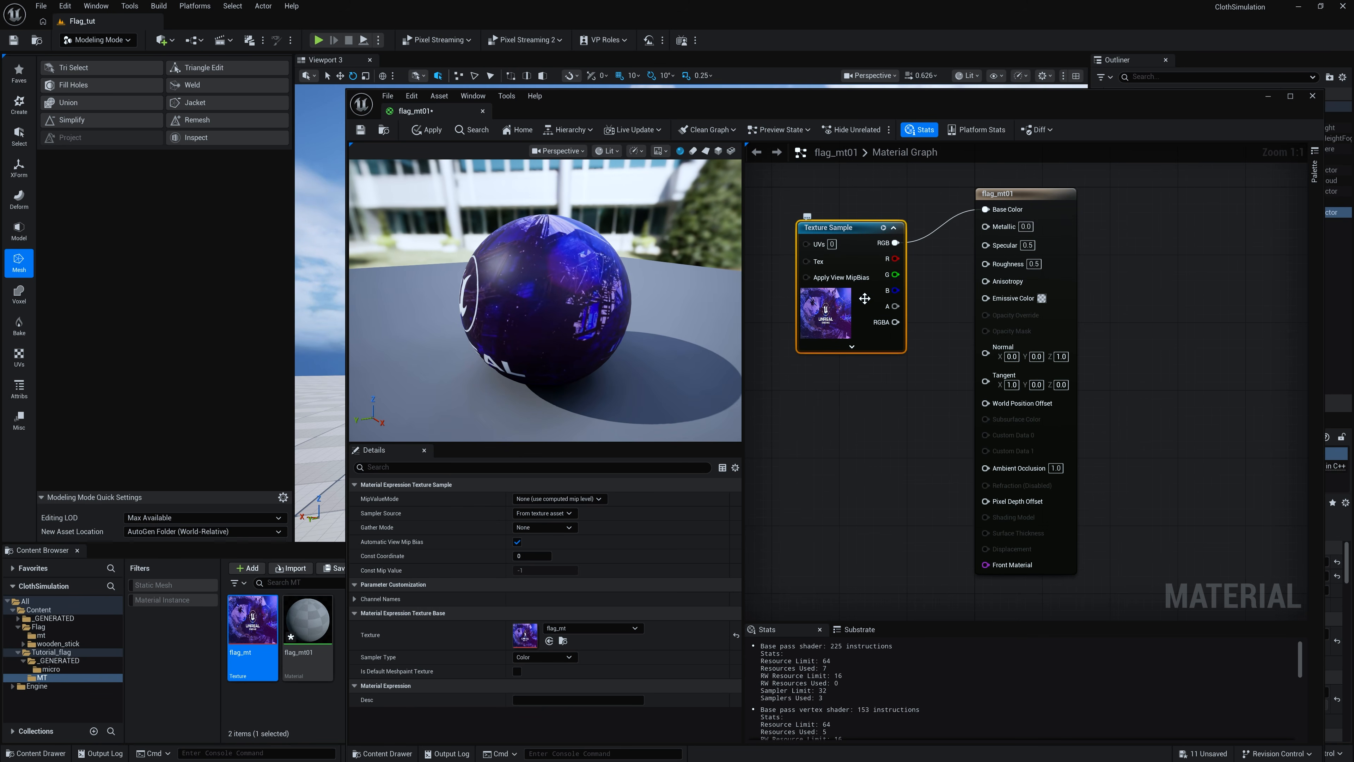
Step: Connect the texture's RGB output to Roughness and set Metallic to 1
left_click_drag(896, 243, 986, 264)
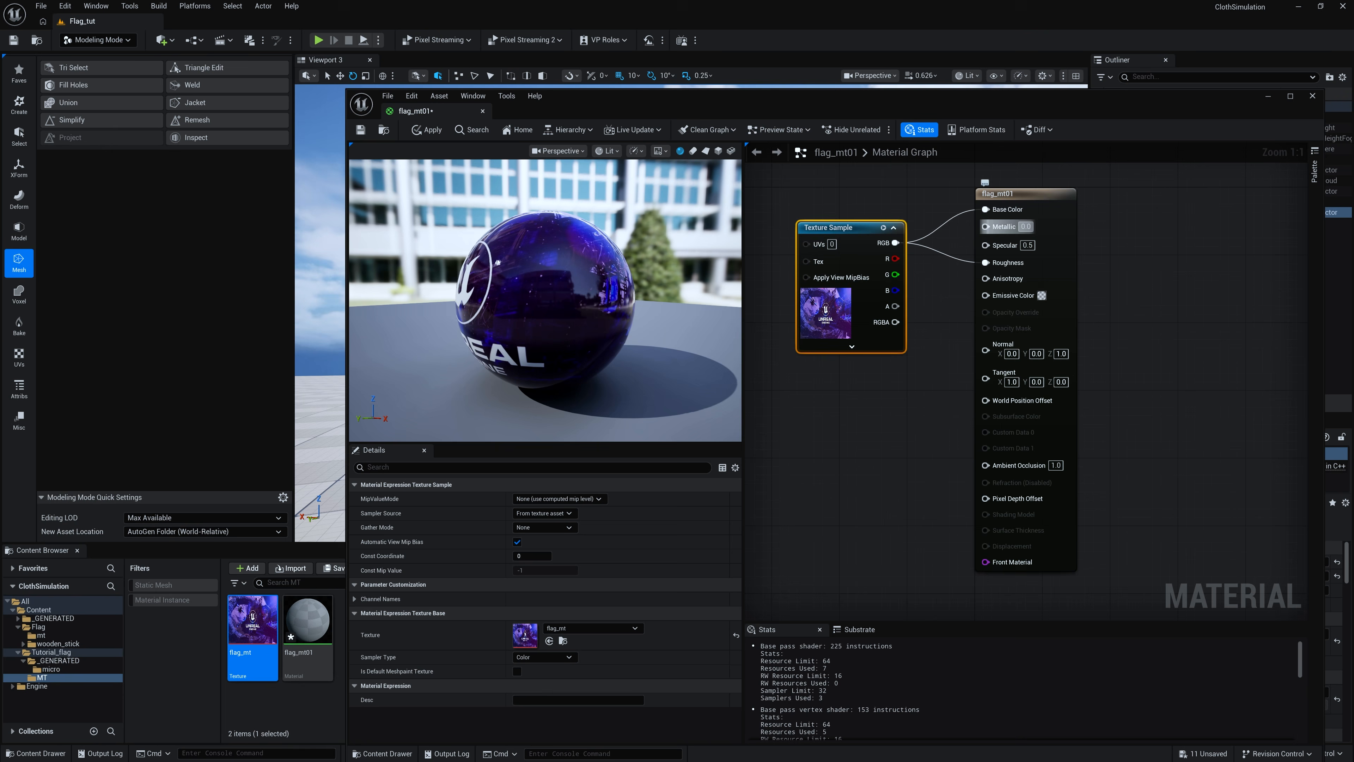
left_click(1026, 227)
type("1")
left_click(1148, 250)
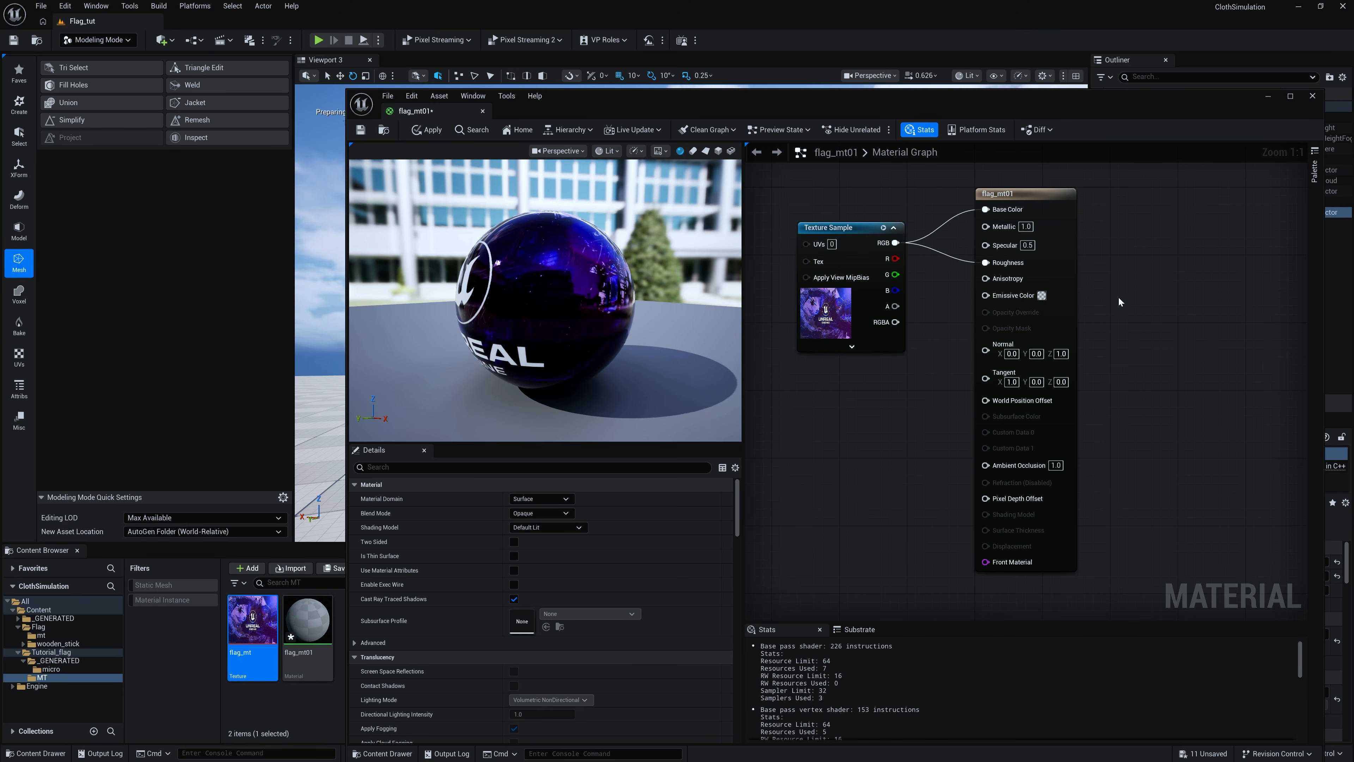
Step: Preview the material on a plane and look at the texture from the front
left_click_drag(543, 341, 684, 184)
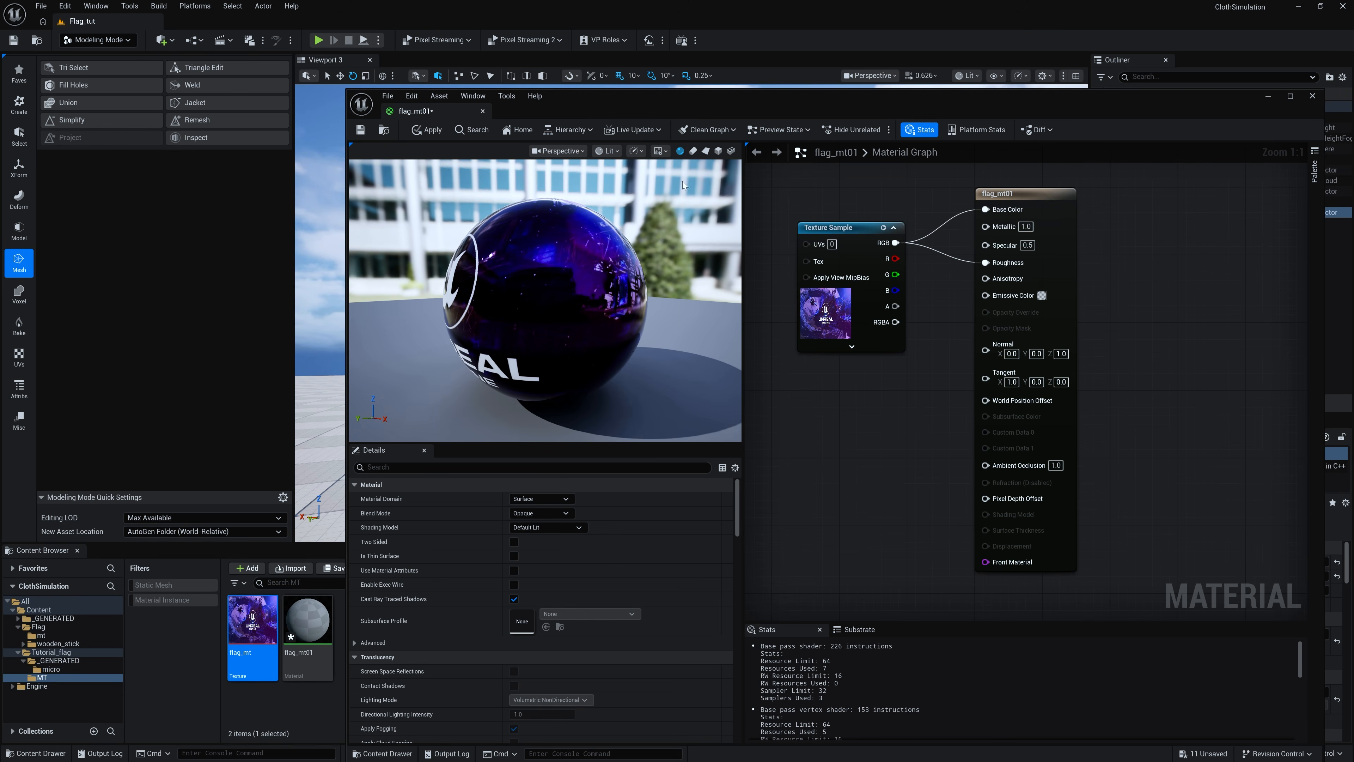
left_click(706, 151)
left_click_drag(570, 335, 525, 294)
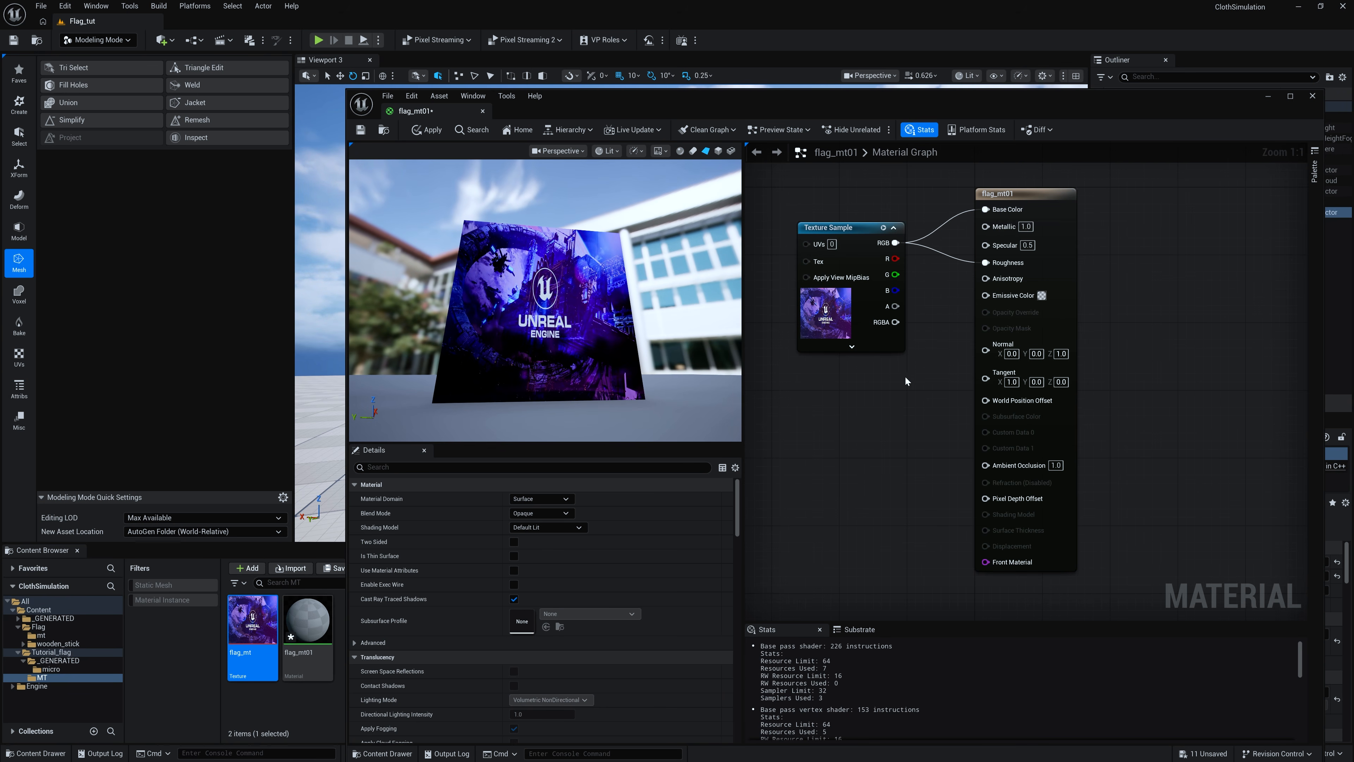
Step: Connect the texture's RGB output to Emissive Color and Normal, enable Two Sided, and save and close the material
left_click_drag(985, 294, 901, 248)
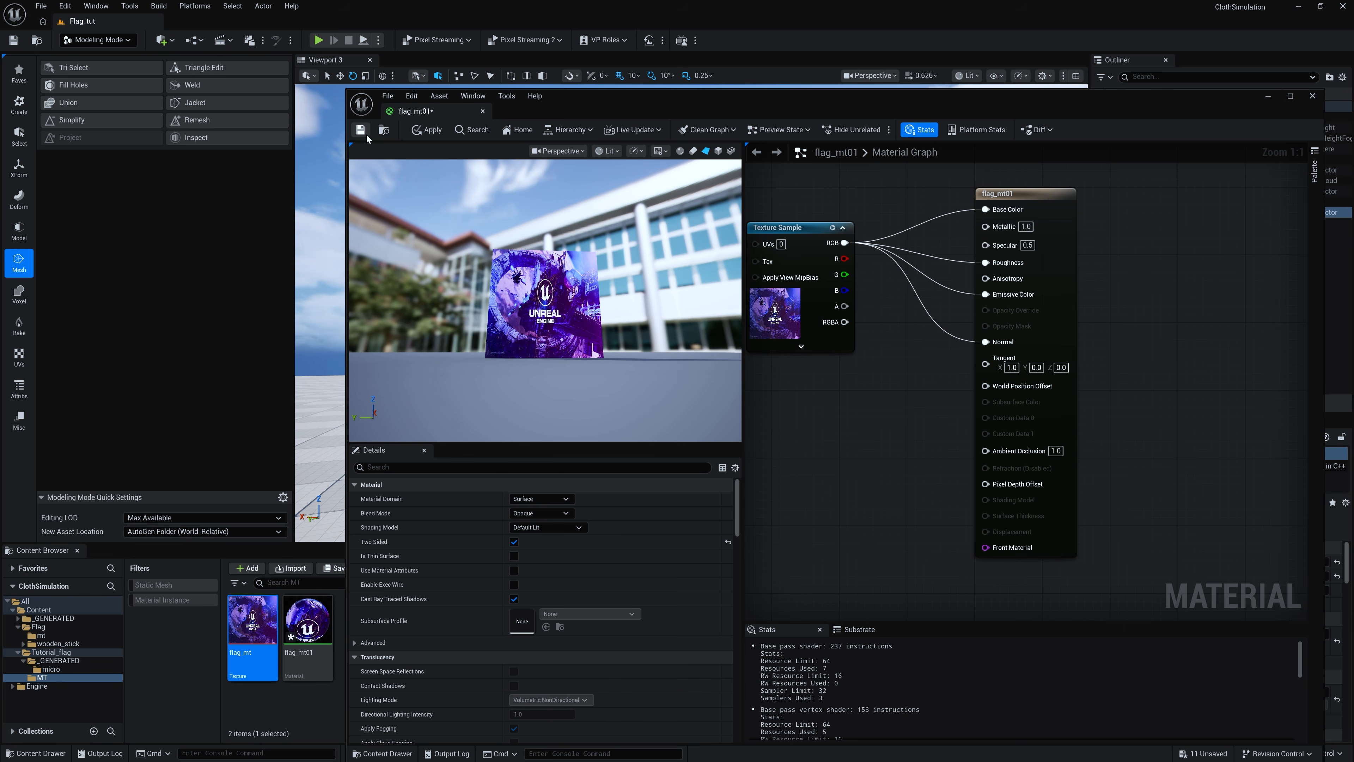
left_click(361, 131)
left_click(483, 112)
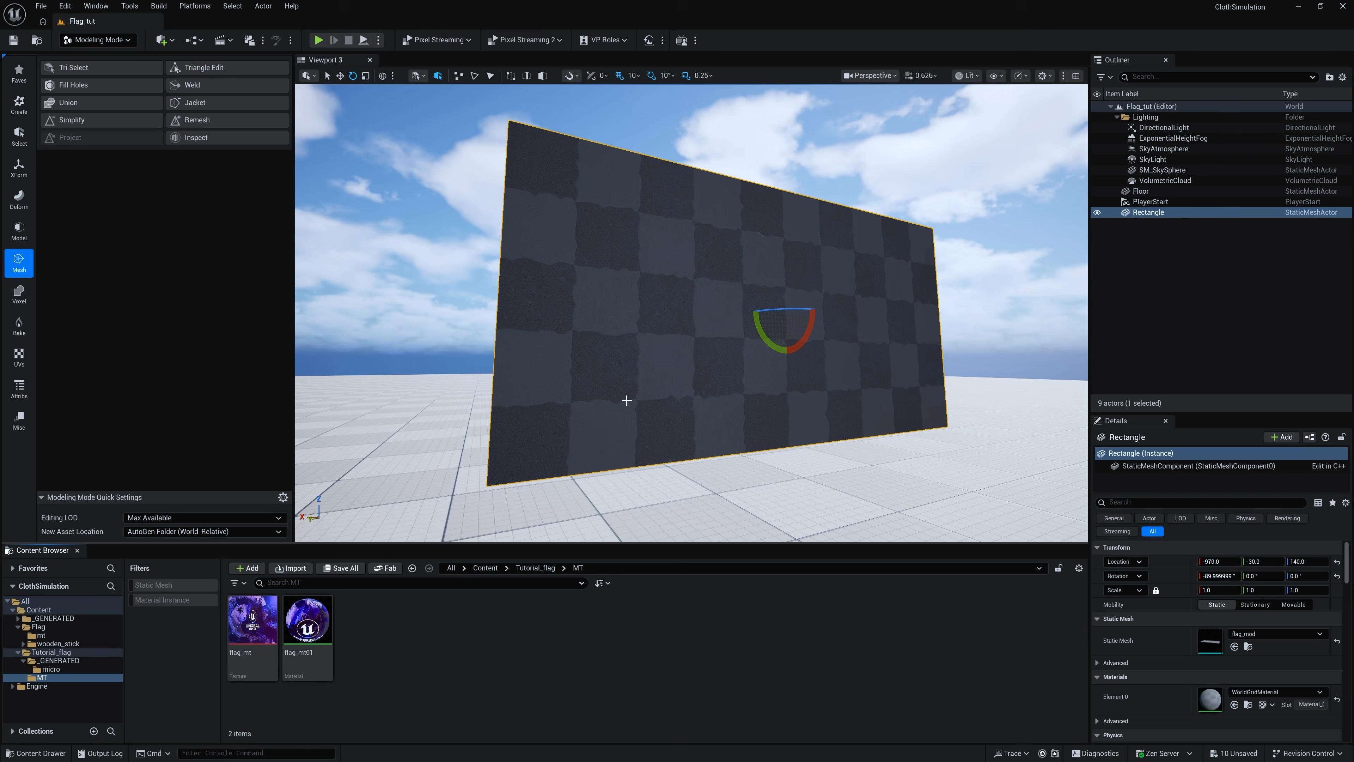
Step: Assign the flag_mt01 material to Element 0 of the Rectangle mesh in the level
key("Escape")
left_click(1148, 212)
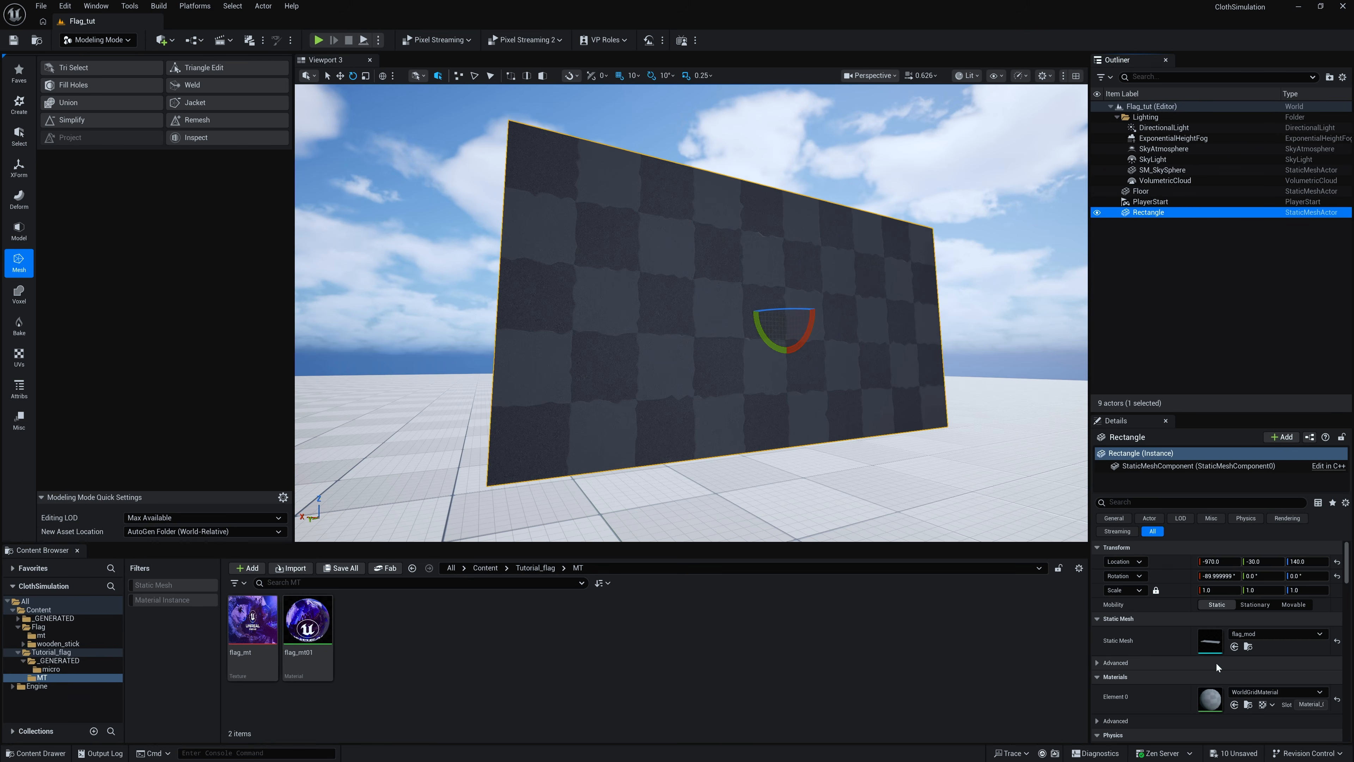
left_click(1252, 674)
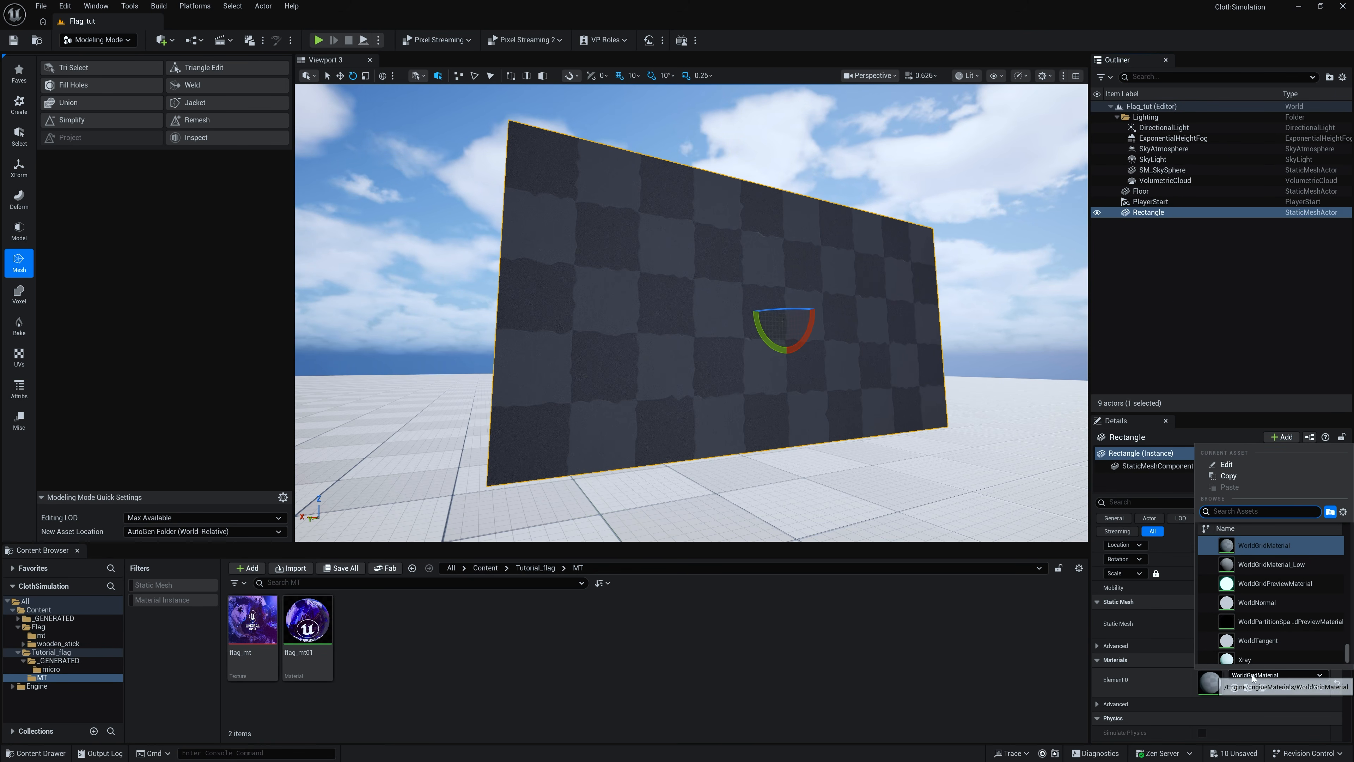
type("flag_mt")
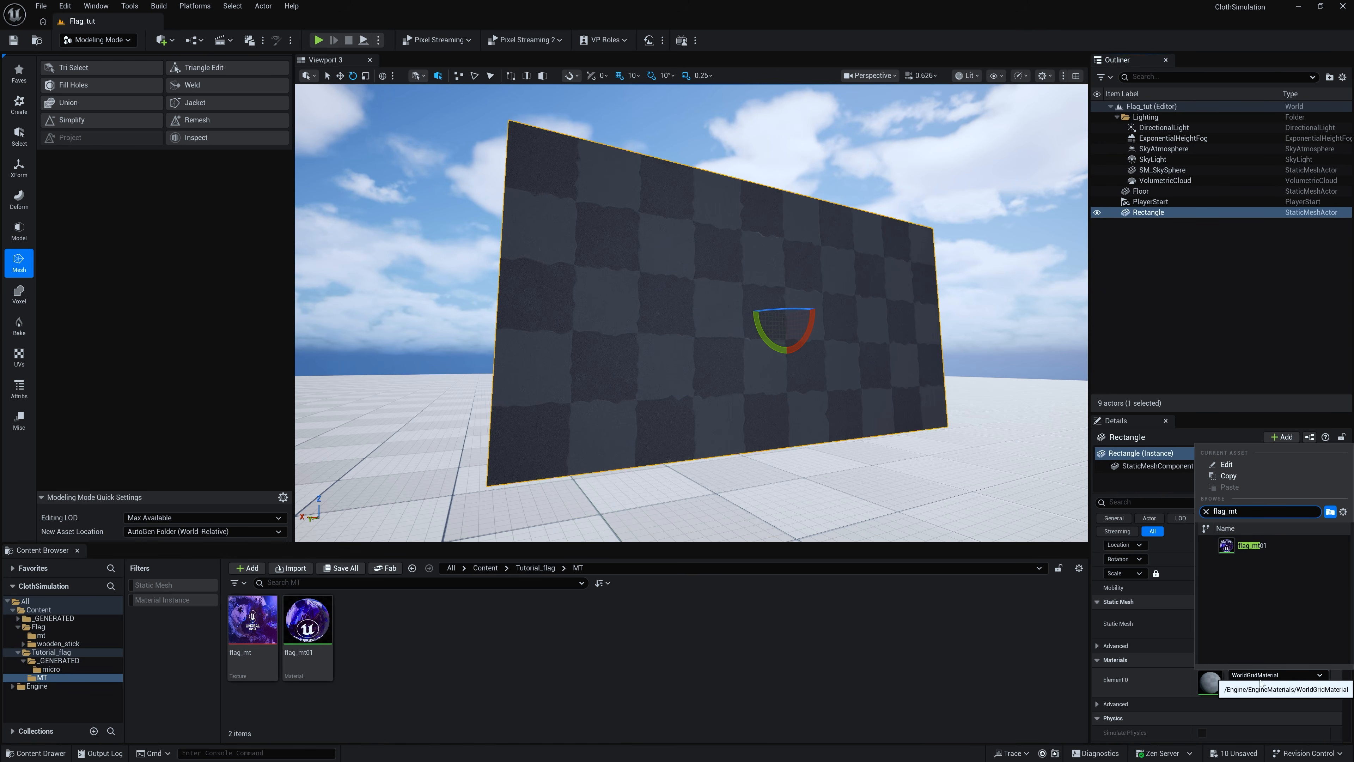
left_click(1243, 545)
scroll(671, 260, "down", 5)
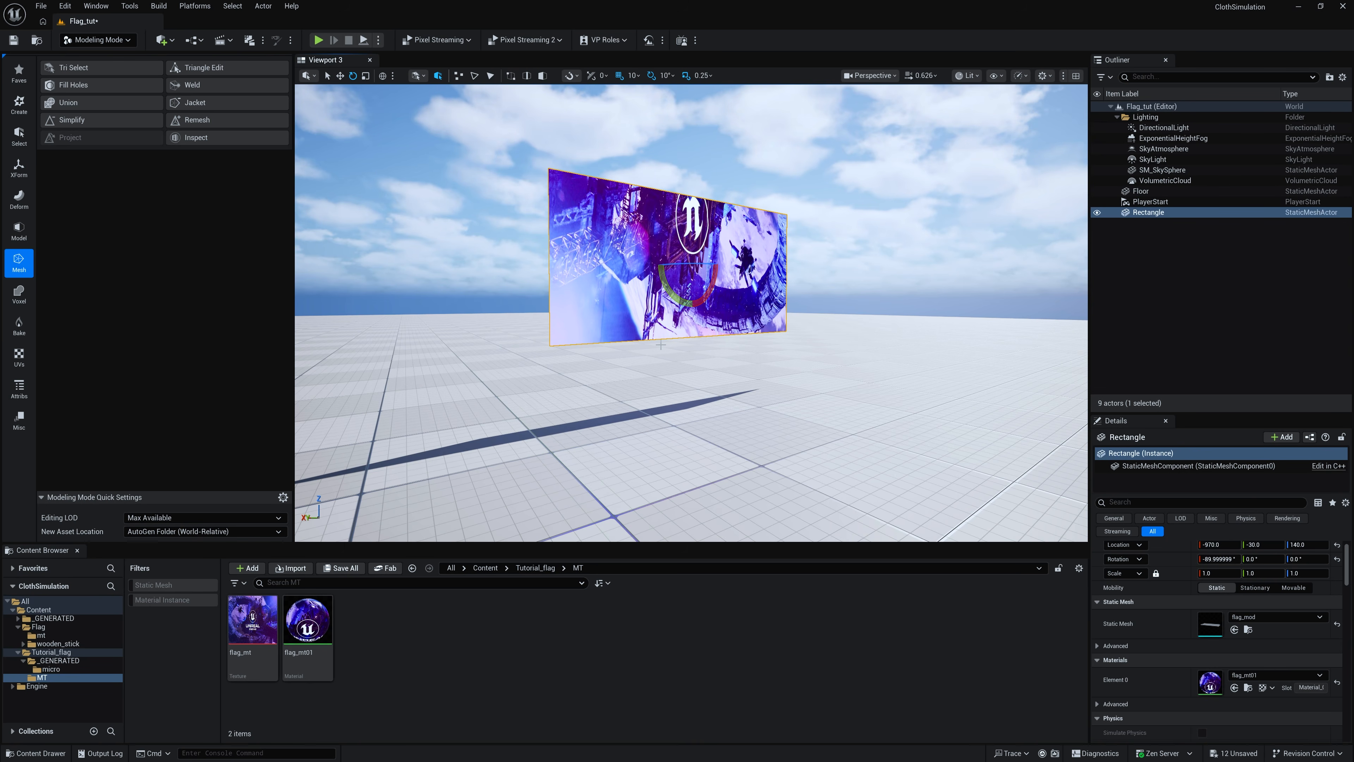
Step: Generate new UVs for the Rectangle with AutoUV and accept the result
left_click(19, 355)
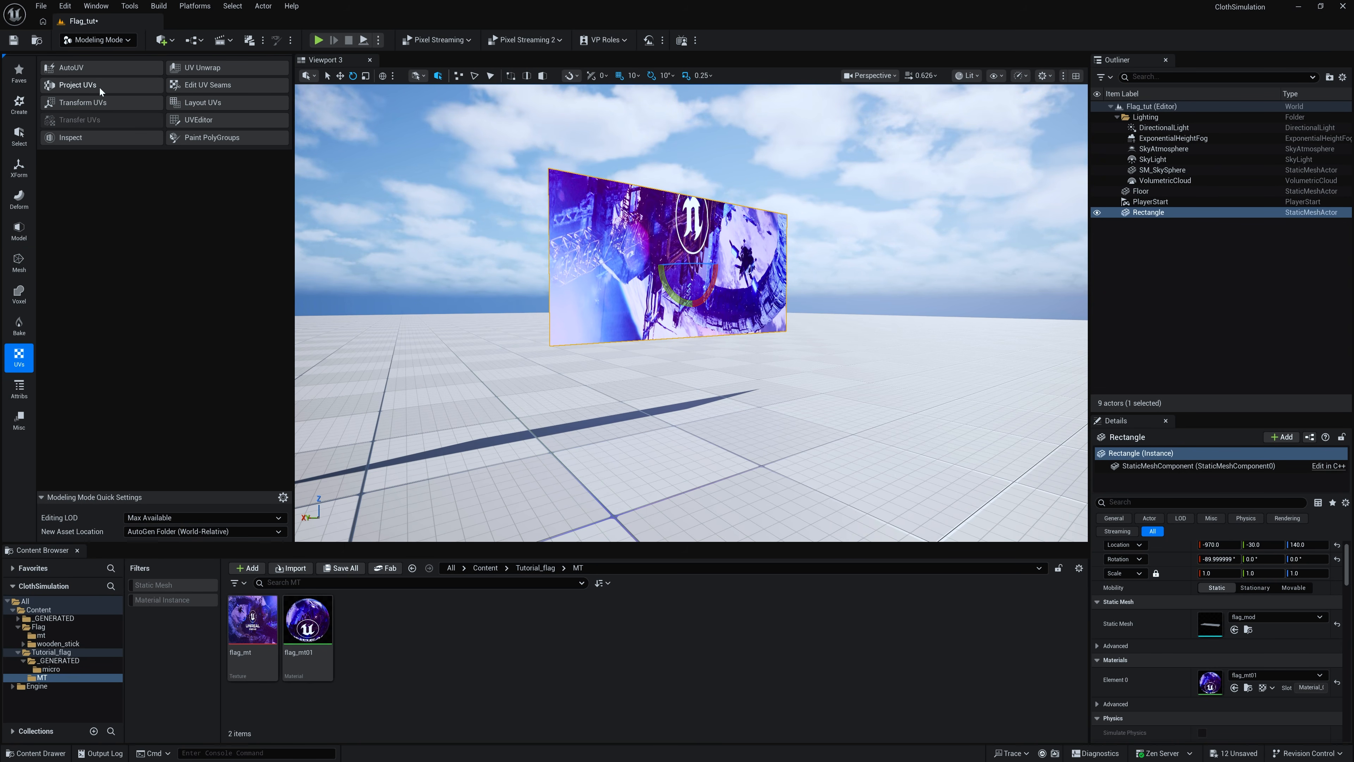
left_click(102, 68)
left_click(693, 522)
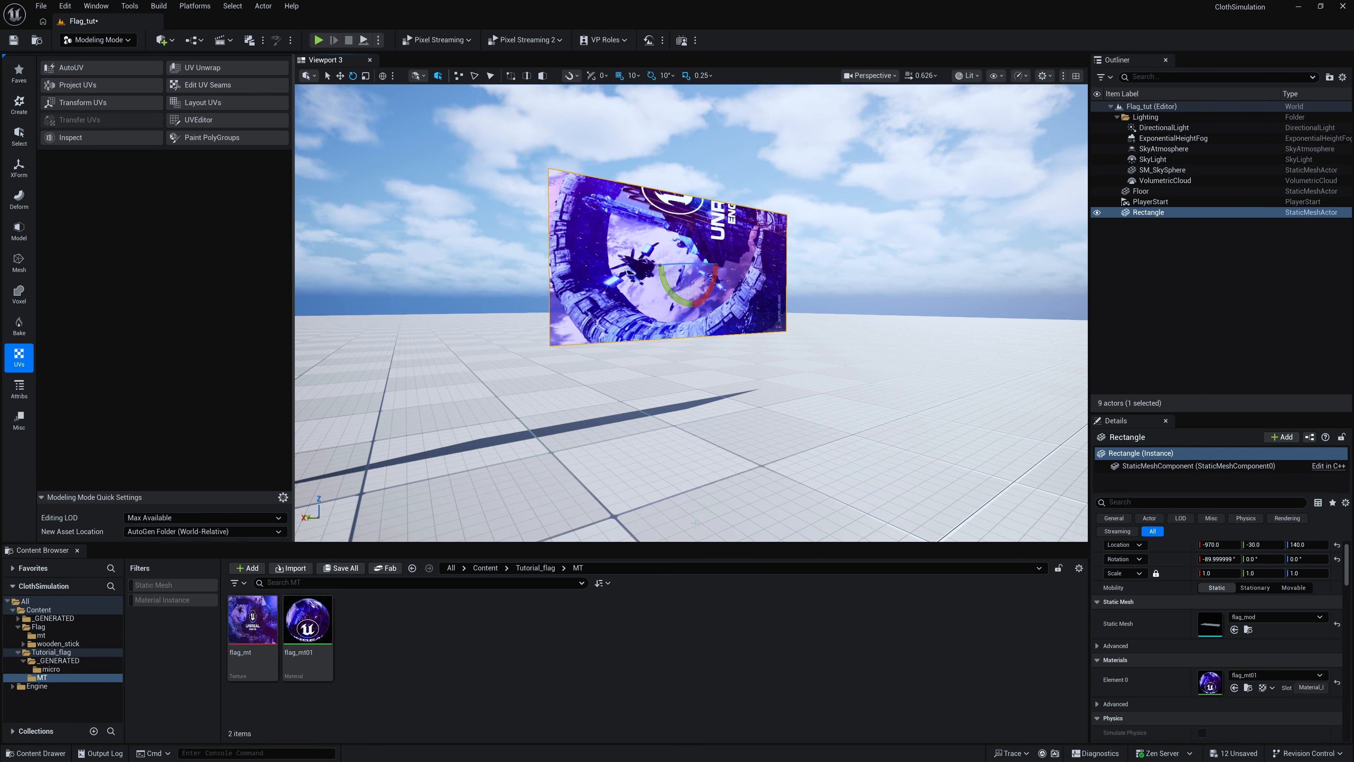
Step: Transform the Rectangle's UVs so the Unreal Engine logo is upright and centred on the flag, and accept the change
left_click(106, 103)
left_click(688, 299)
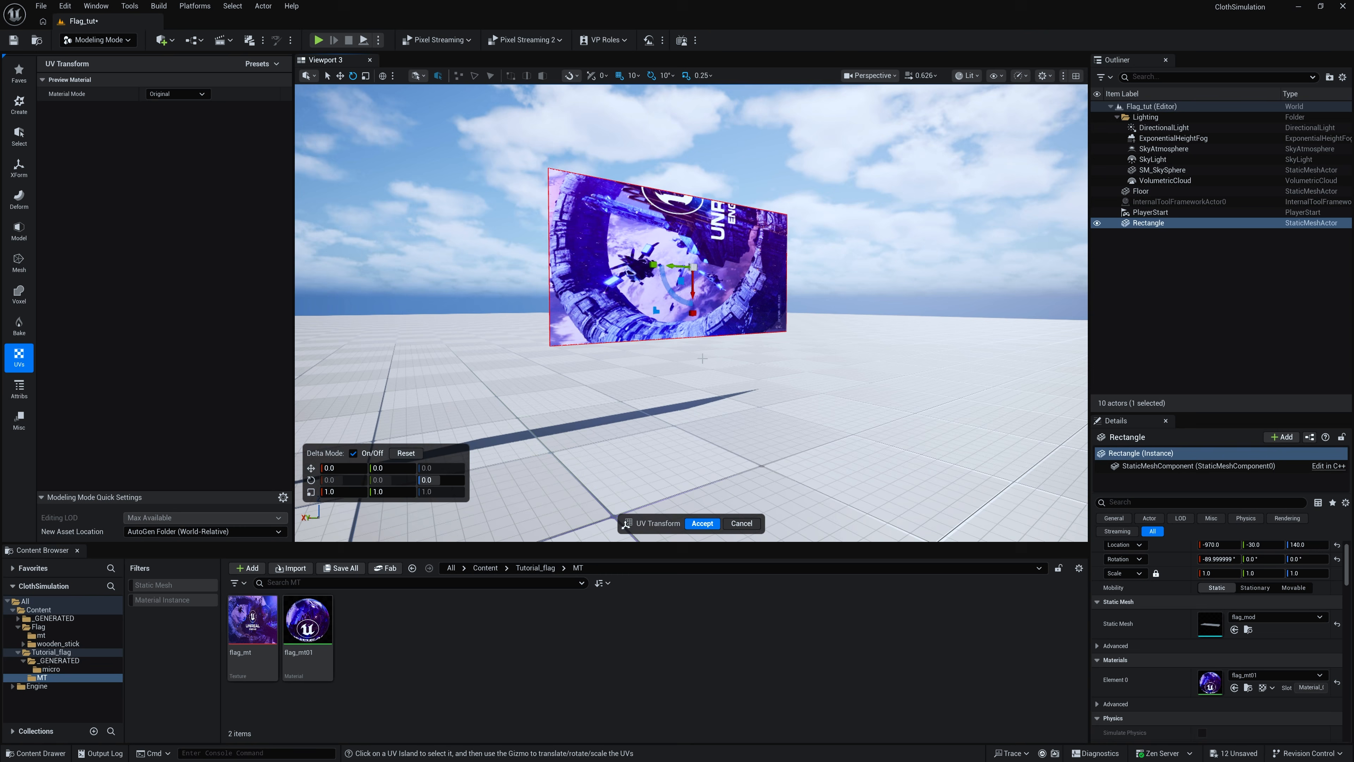
left_click_drag(693, 302, 692, 363)
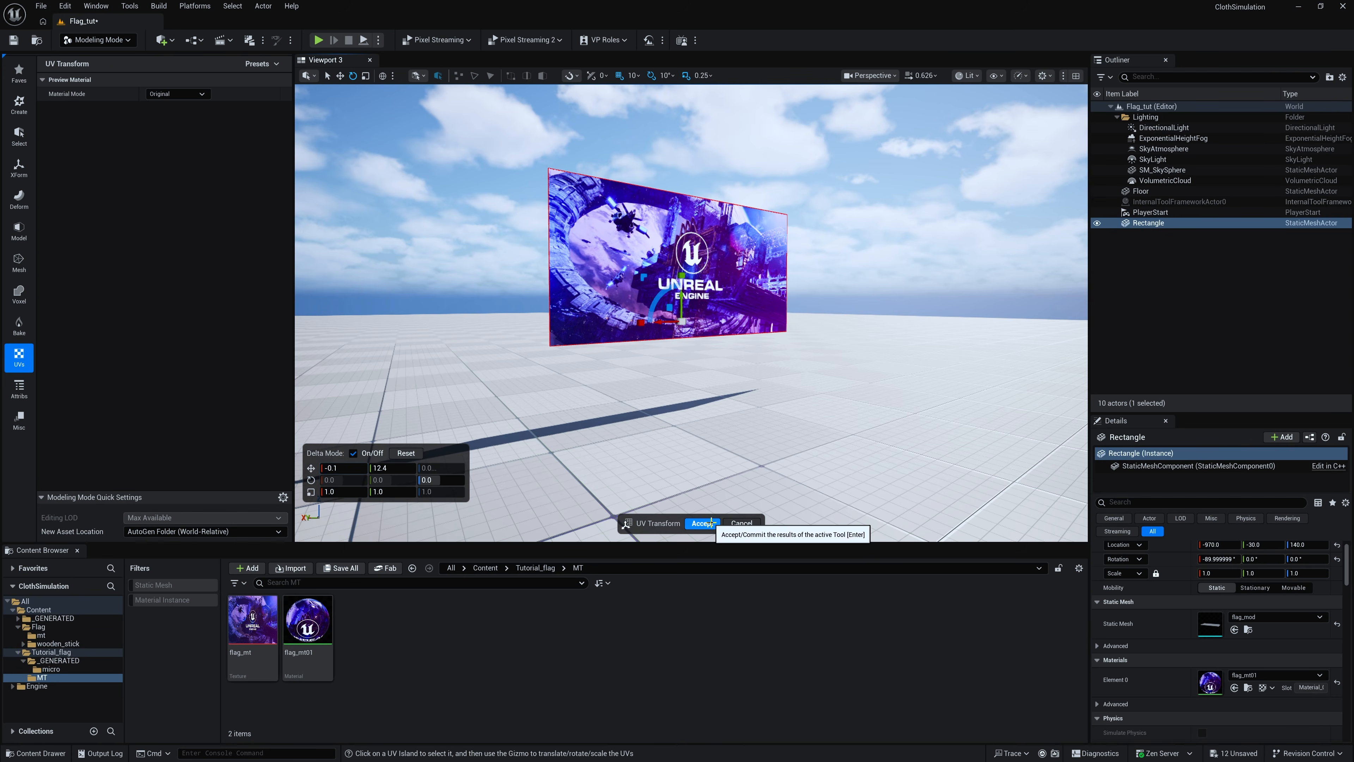
left_click(702, 523)
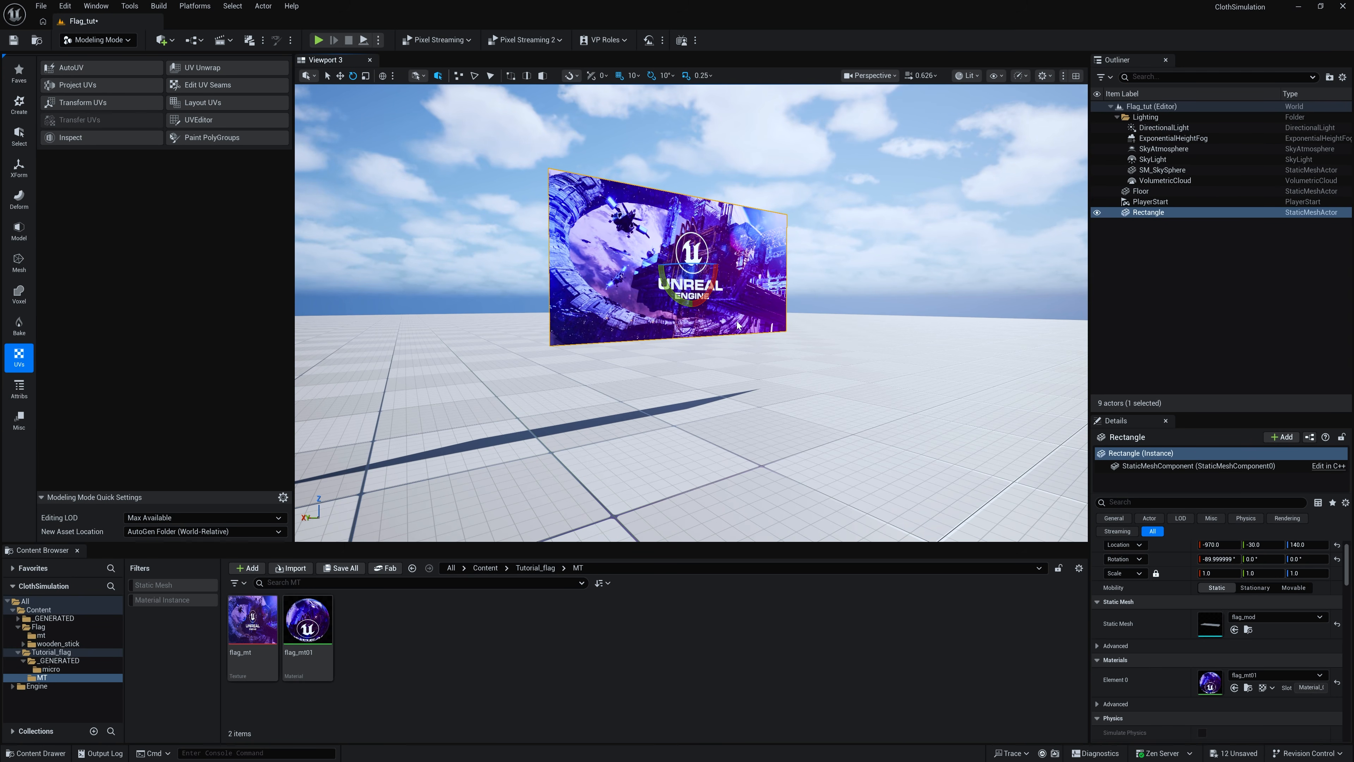
Step: Switch from Modeling to Selection mode and select the flag_mod mesh in the Tutorial_flag folder
left_click(111, 41)
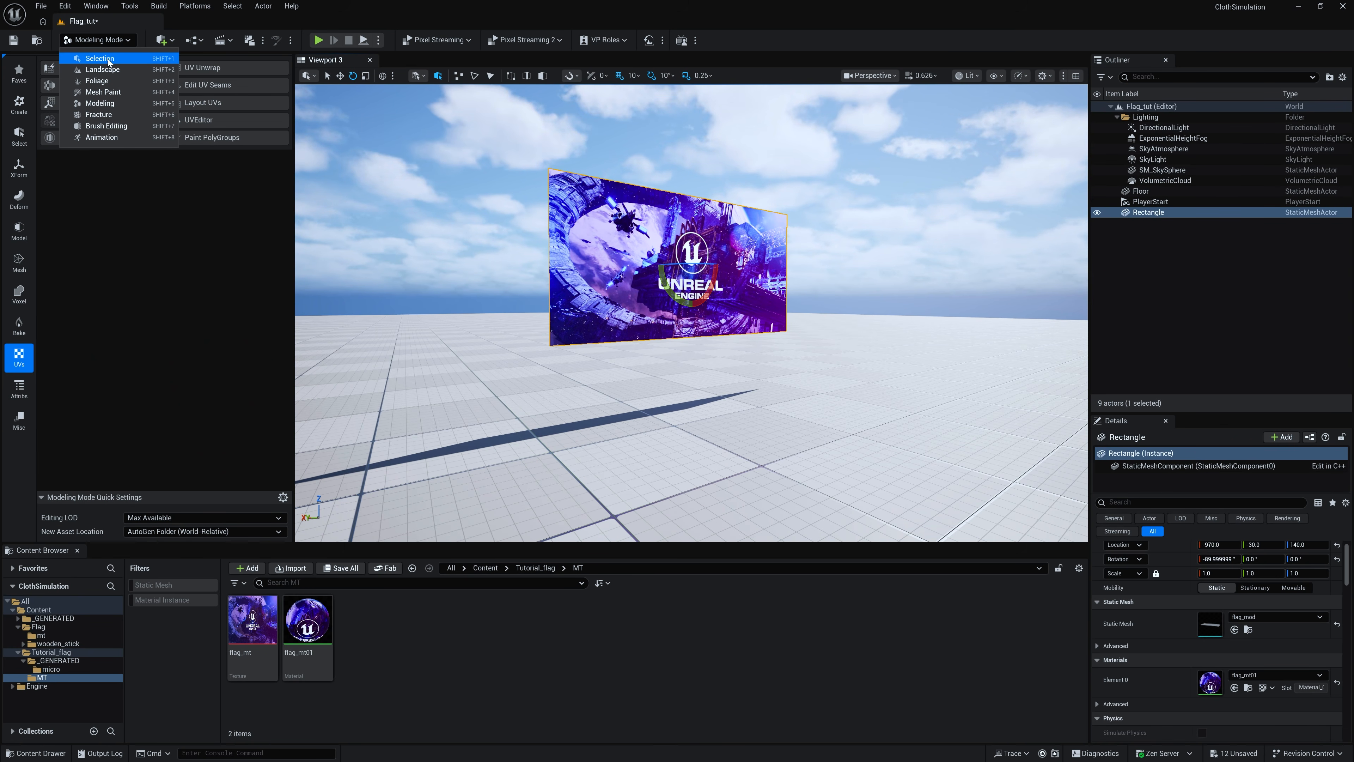
left_click(107, 58)
left_click(1117, 288)
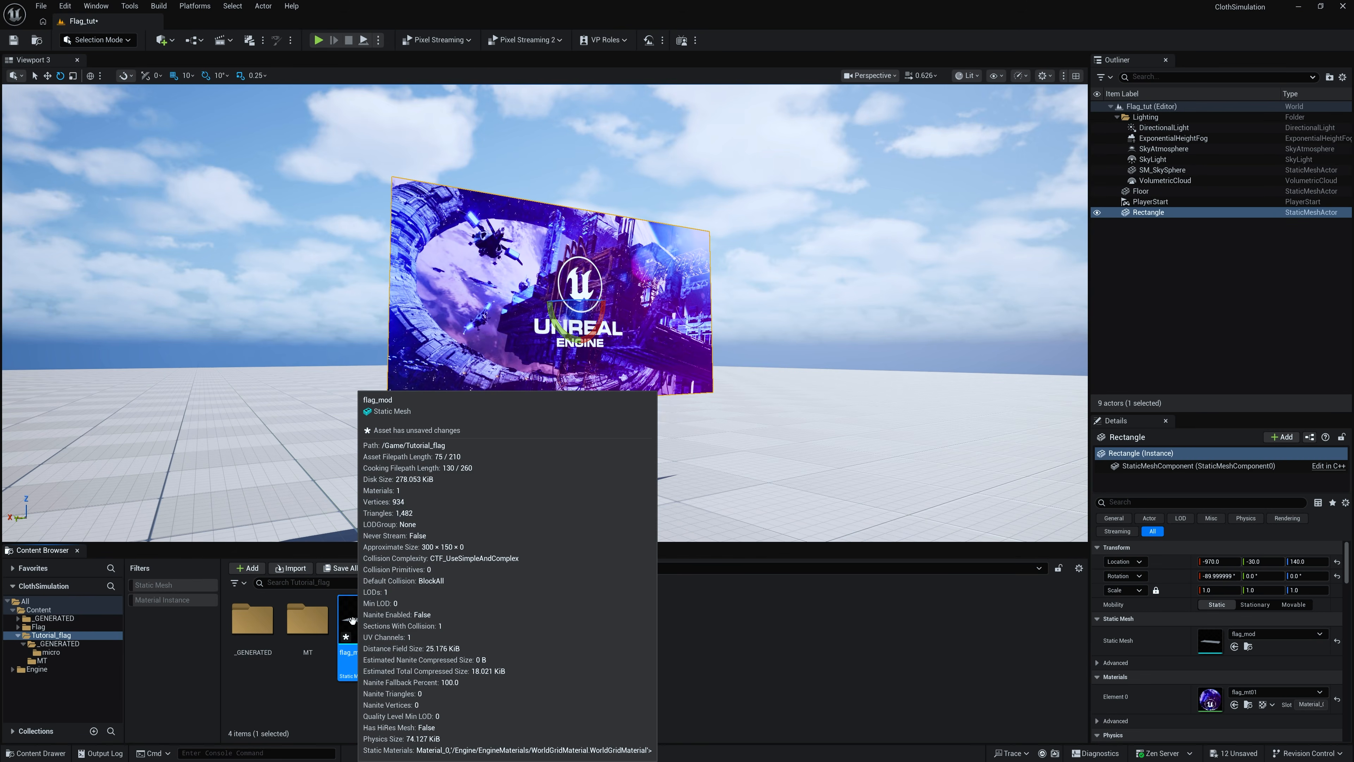
Step: Convert the flag_mod static mesh to a skeletal mesh with a new skeleton, keeping the default conversion options
right_click(357, 621)
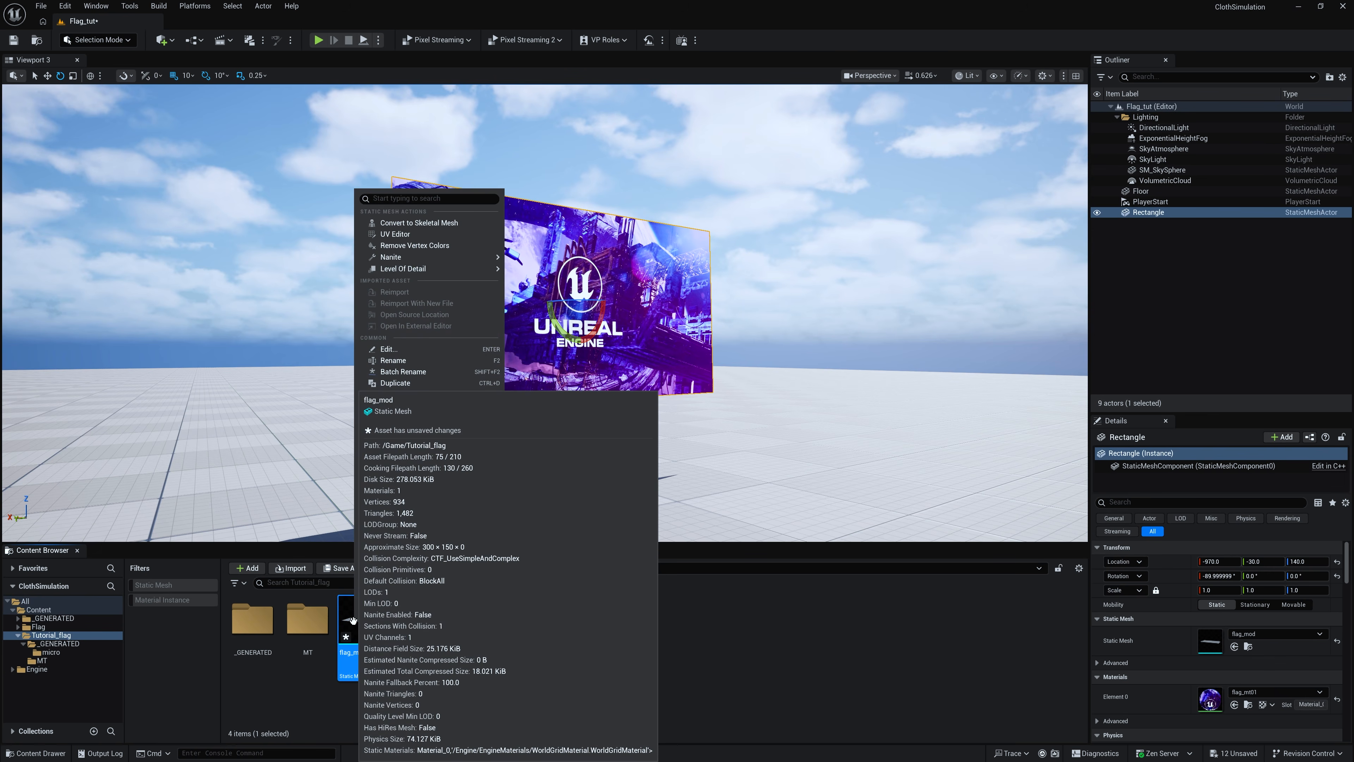
left_click(388, 223)
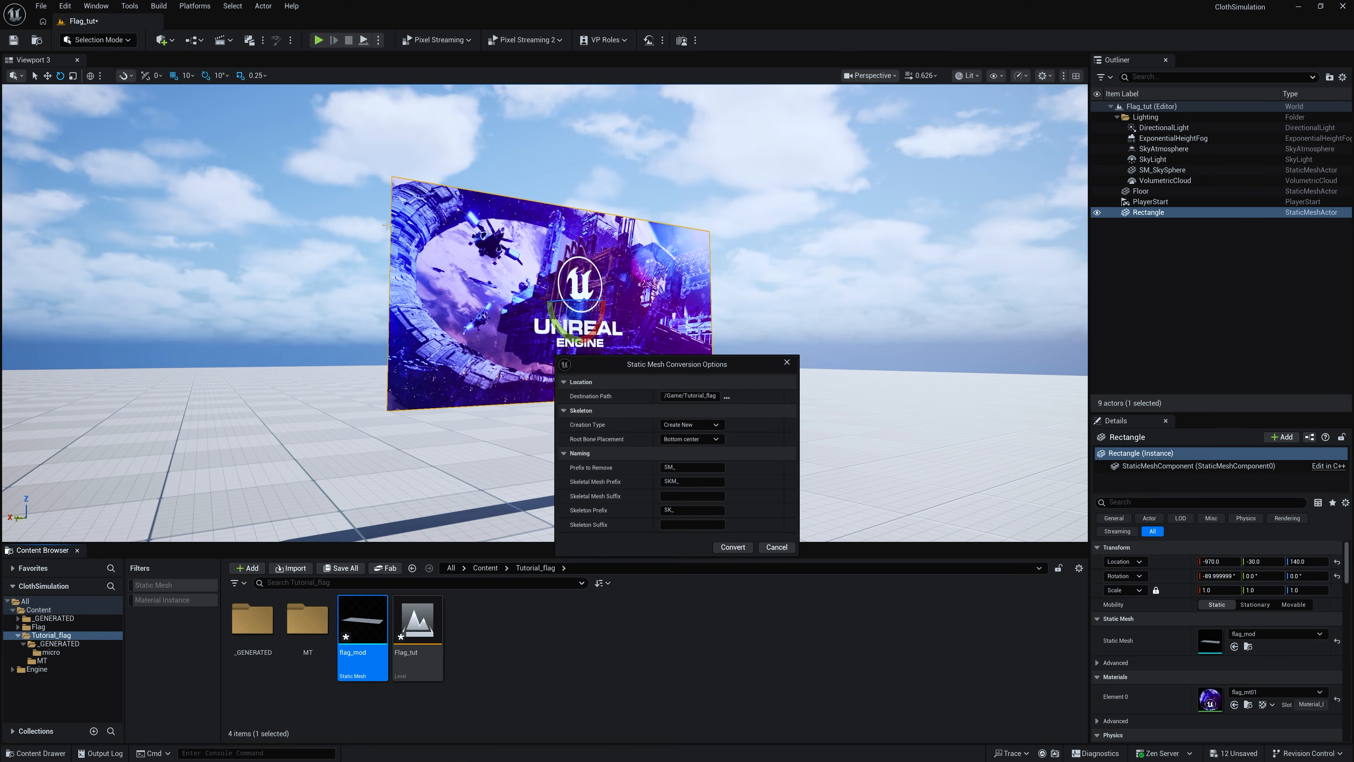
left_click(733, 547)
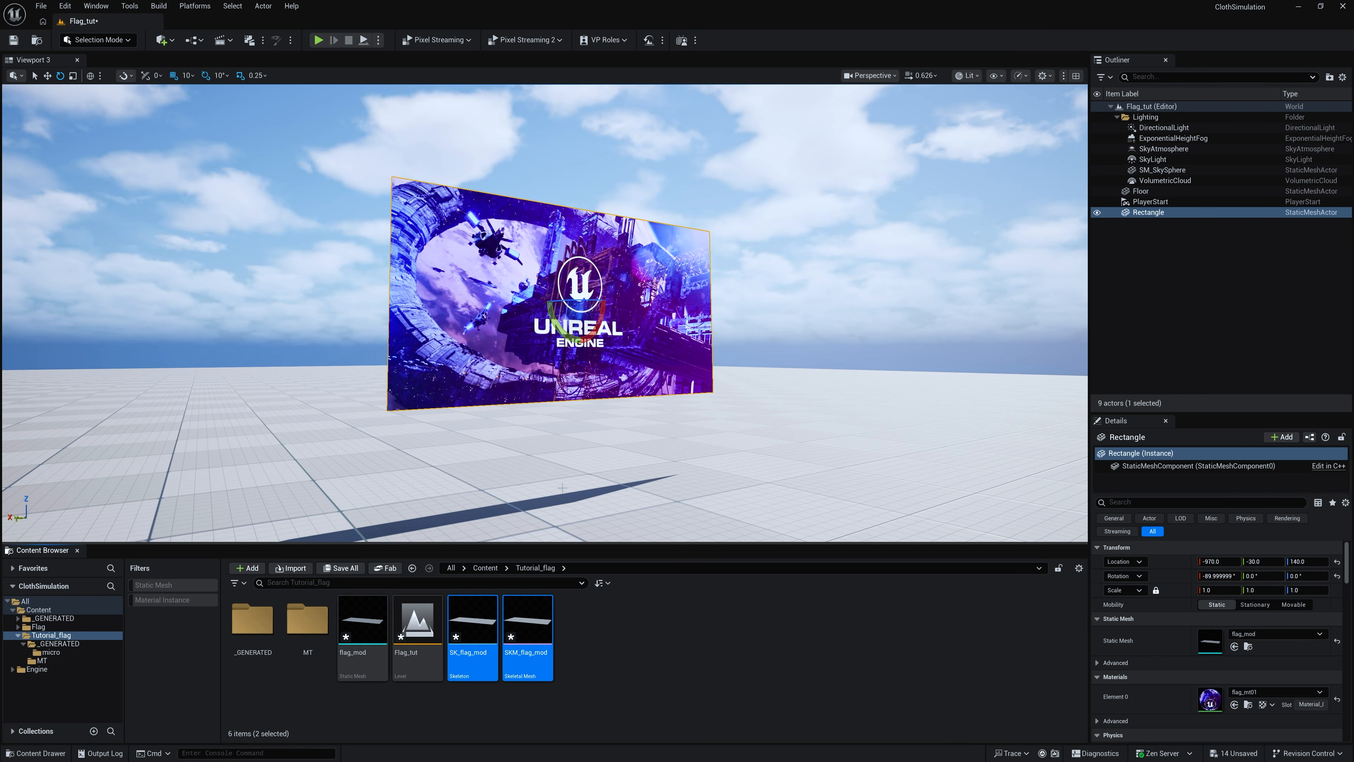
left_click(588, 652)
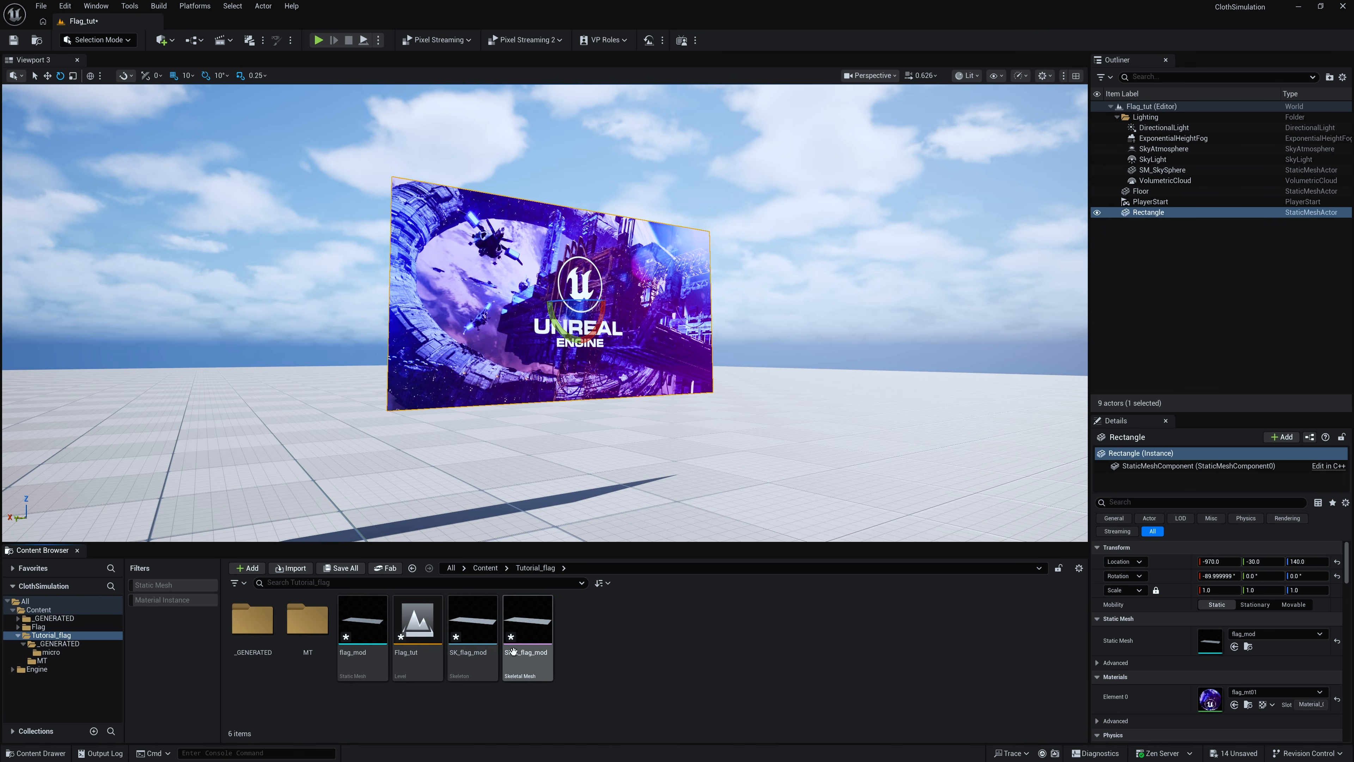
Step: Open the SKM_flag_mod skeletal mesh and raise its Root bone so the flag sits above the floor
mouse_move(515, 651)
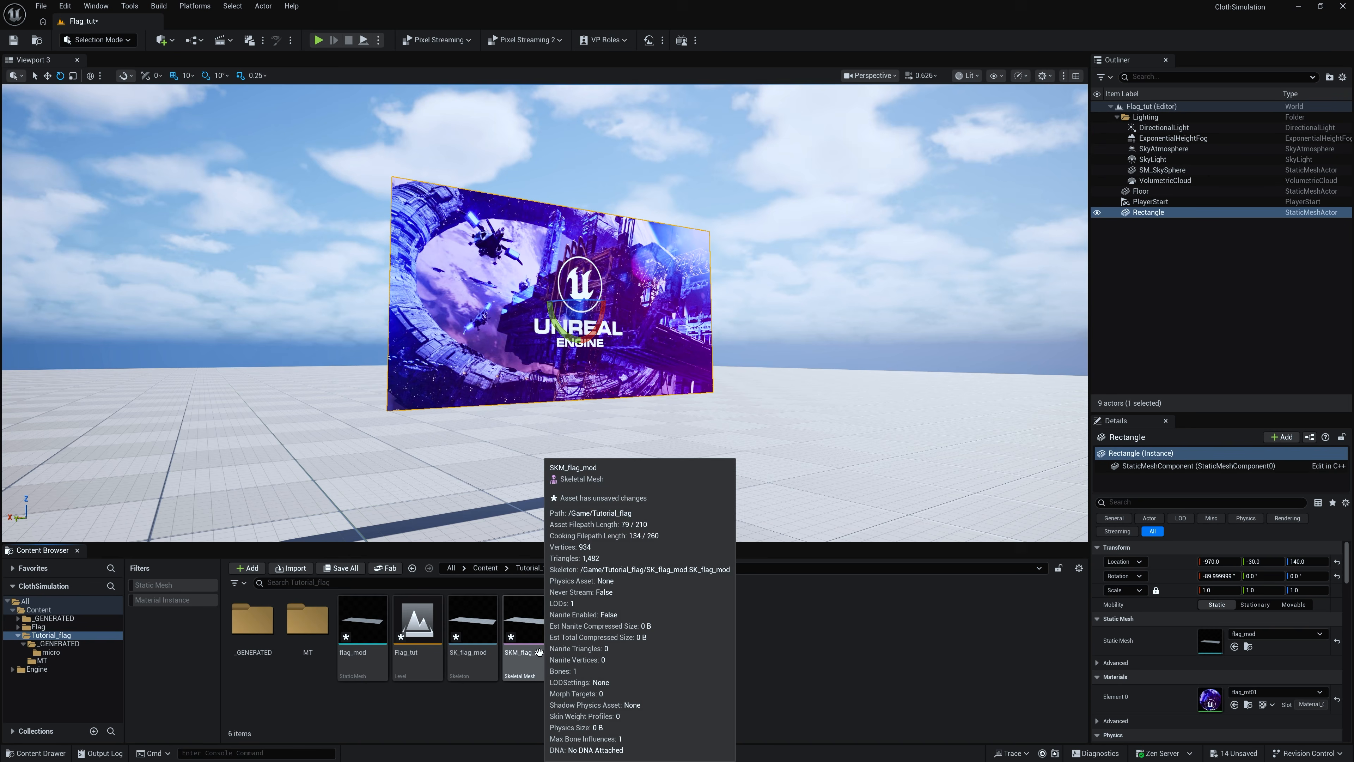
double_click(539, 635)
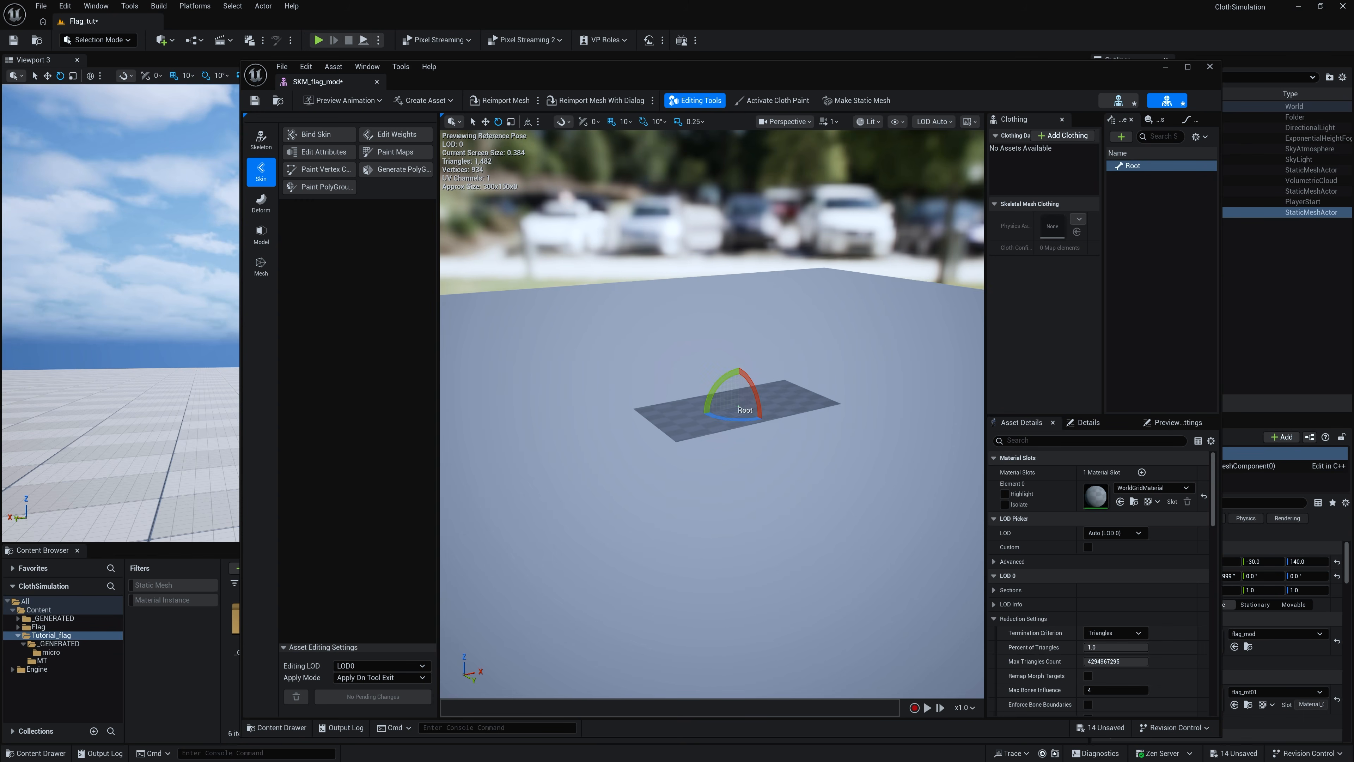
left_click_drag(737, 388, 747, 219)
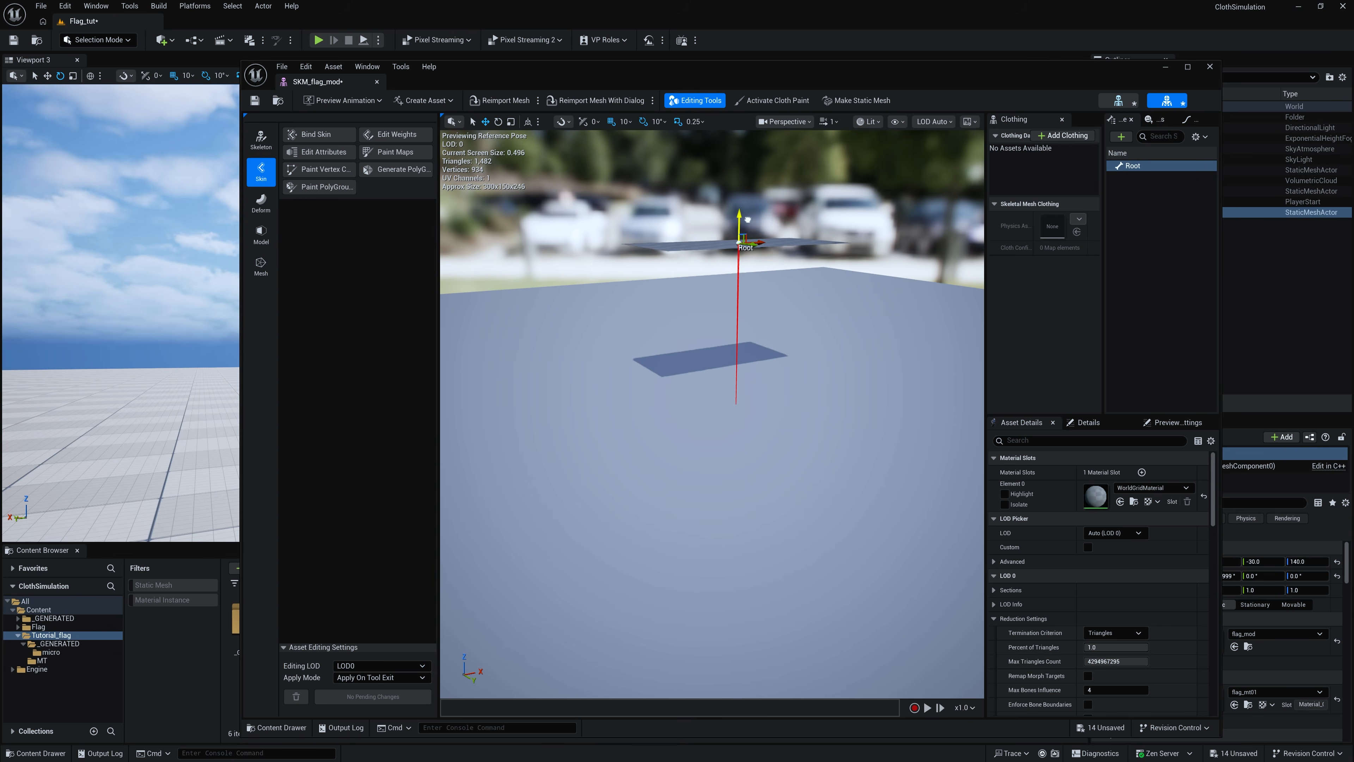
mouse_move(744, 397)
left_mouse_down()
mouse_move(745, 368)
mouse_move(749, 426)
mouse_move(744, 397)
left_mouse_up()
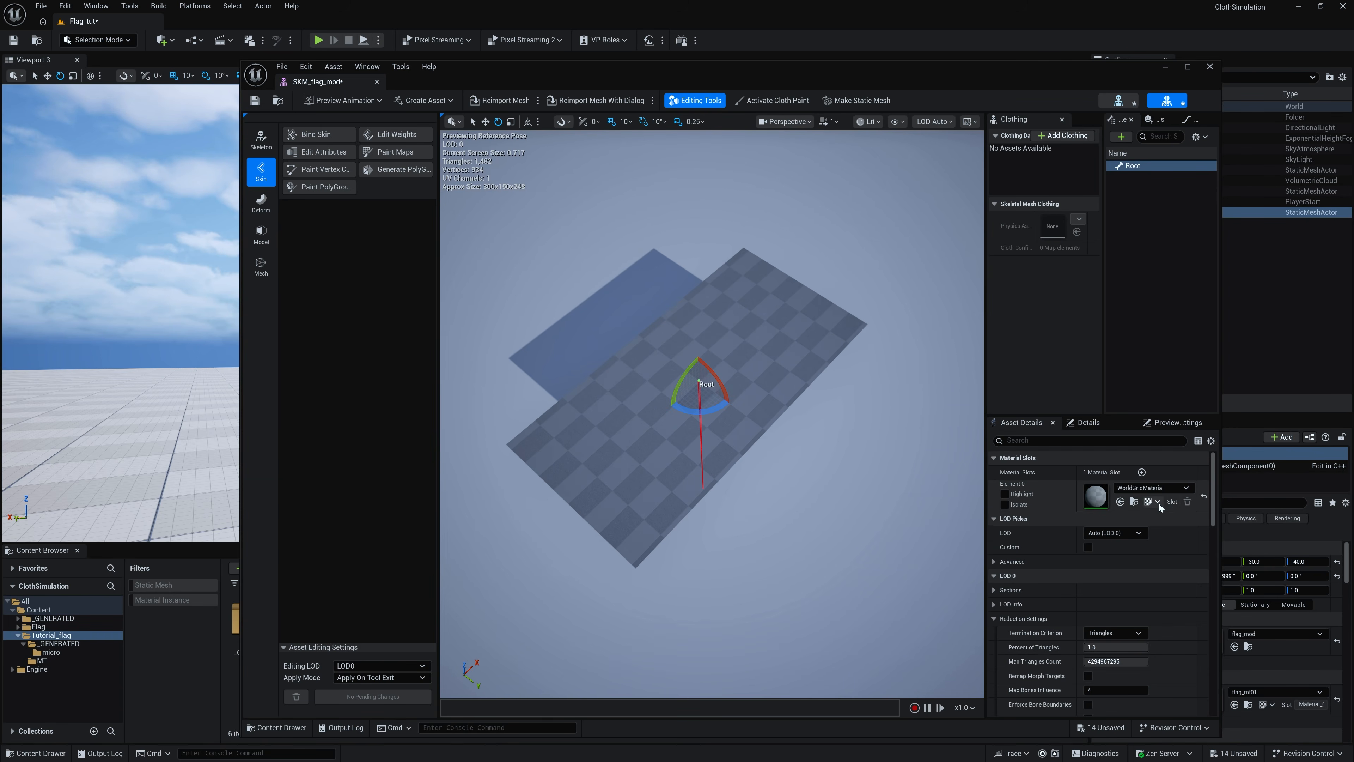
Step: Assign the flag_mt01 material to Element 0 of the SKM_flag_mod skeletal mesh
left_click(1157, 487)
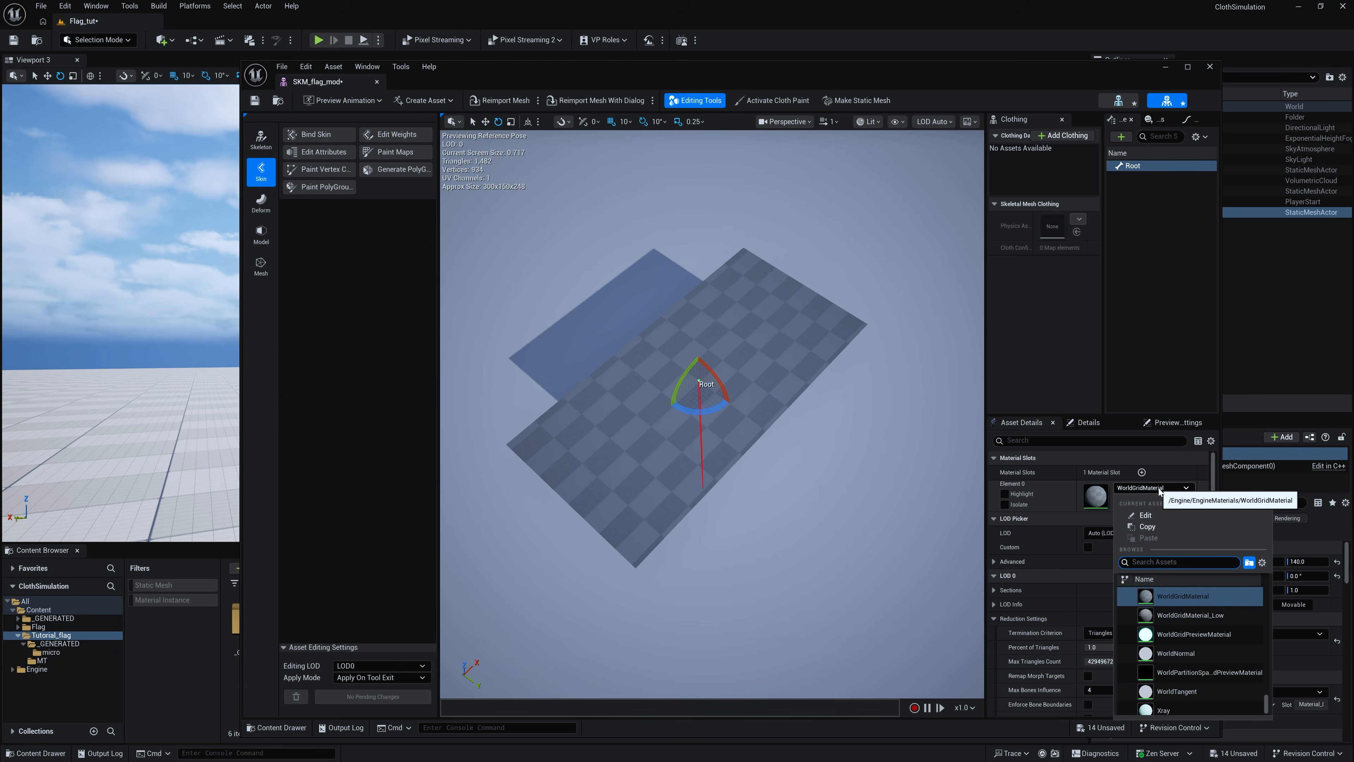
type("flag")
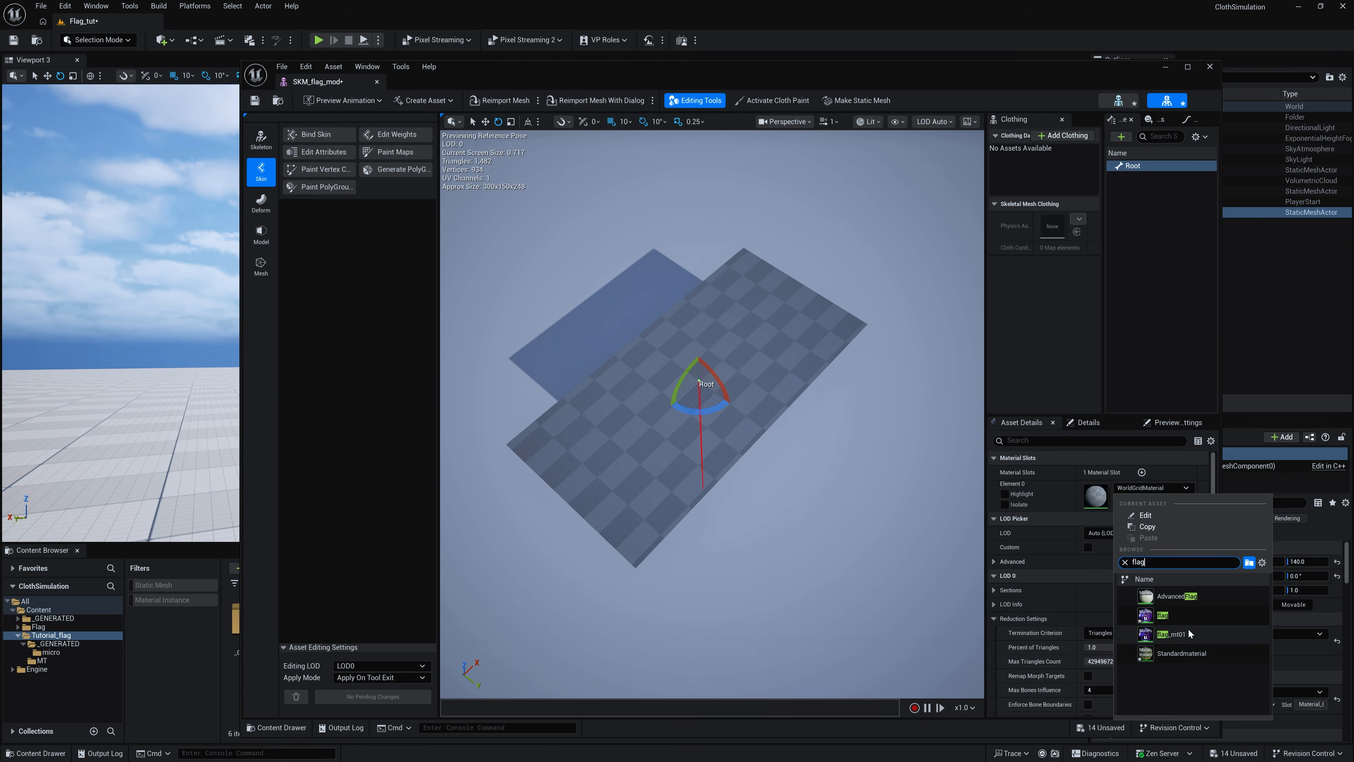
left_click(1188, 631)
Step: Rotate the Root bone of SKM_flag_mod by 90 degrees so the flag stands upright
right_click_drag(735, 406, 832, 288)
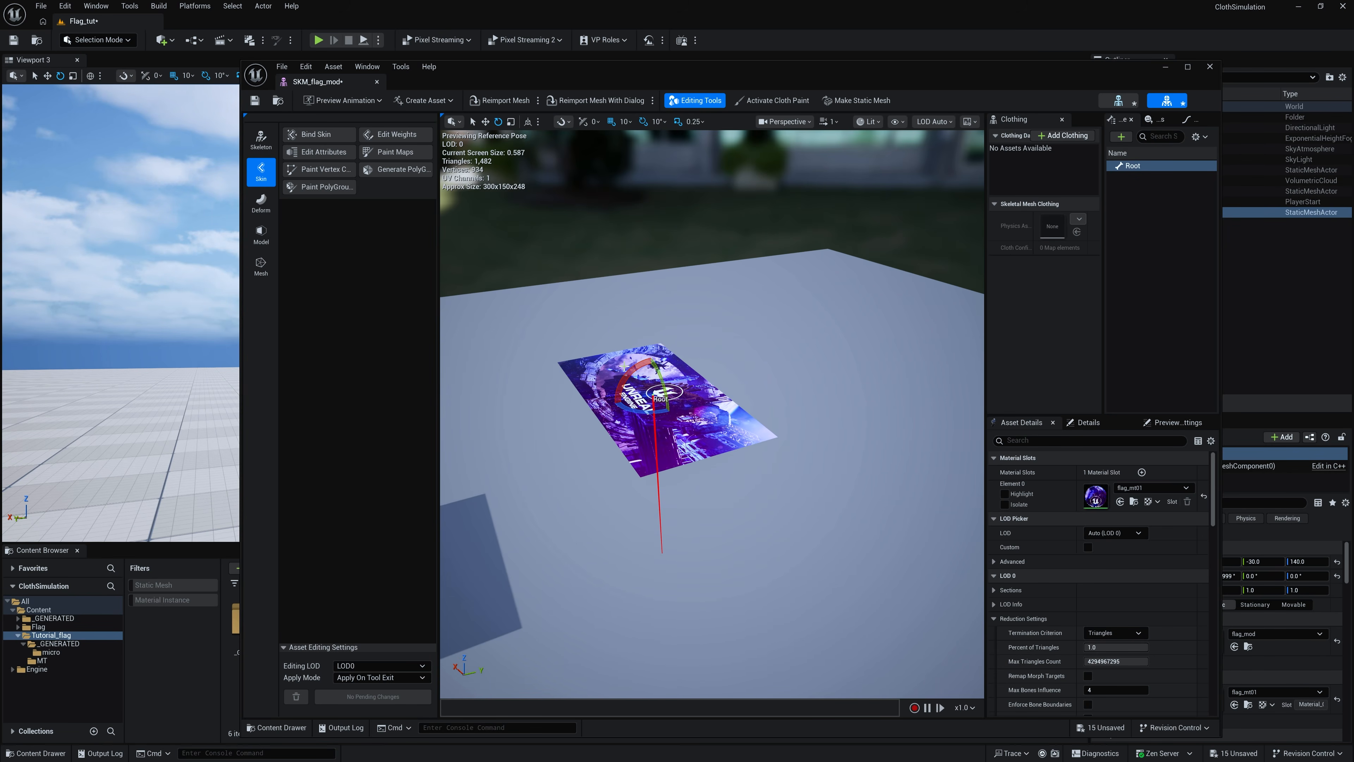
left_click_drag(624, 374, 686, 397)
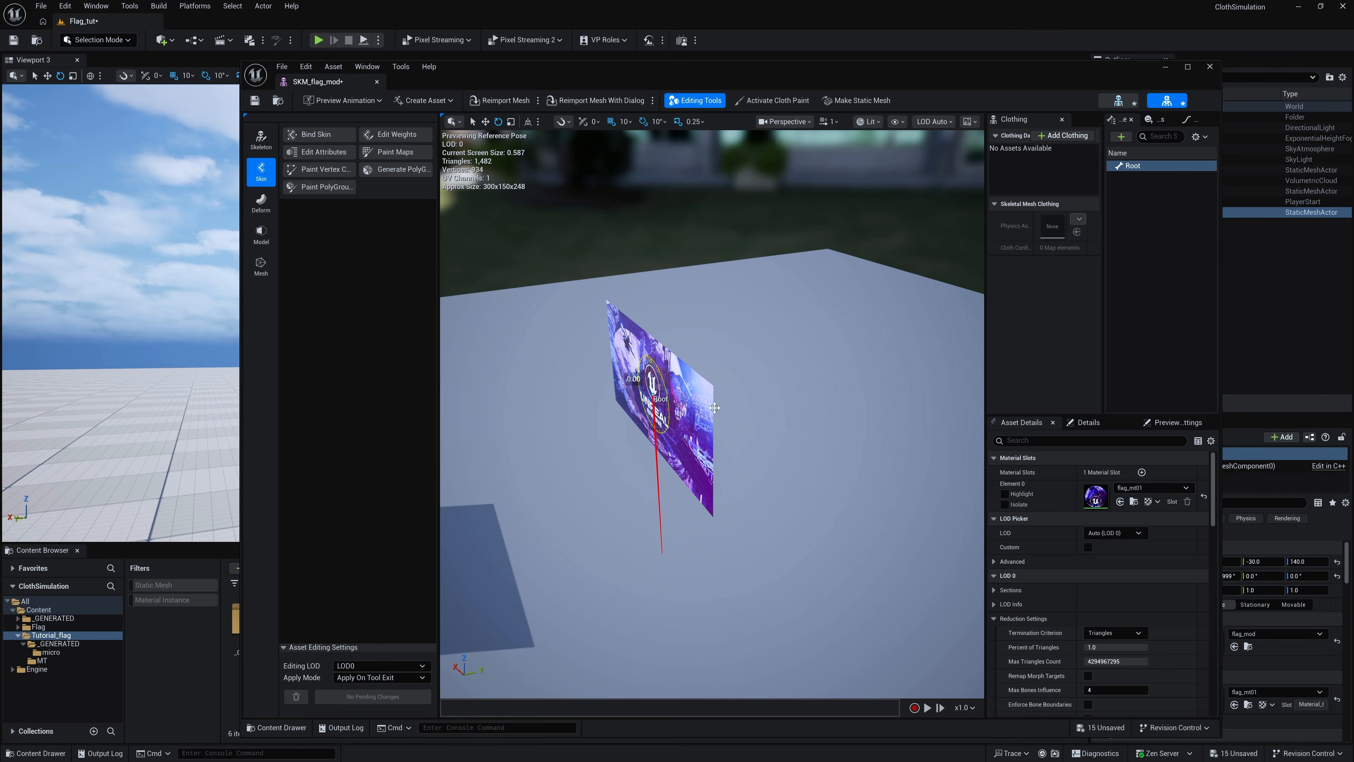
mouse_move(714, 407)
right_mouse_down()
mouse_move(704, 397)
mouse_move(698, 427)
mouse_move(693, 376)
mouse_move(586, 387)
mouse_move(697, 393)
right_mouse_up()
Step: Create clothing data from the flag's LOD0 Section 0 and apply that clothing data to the section
right_click(697, 393)
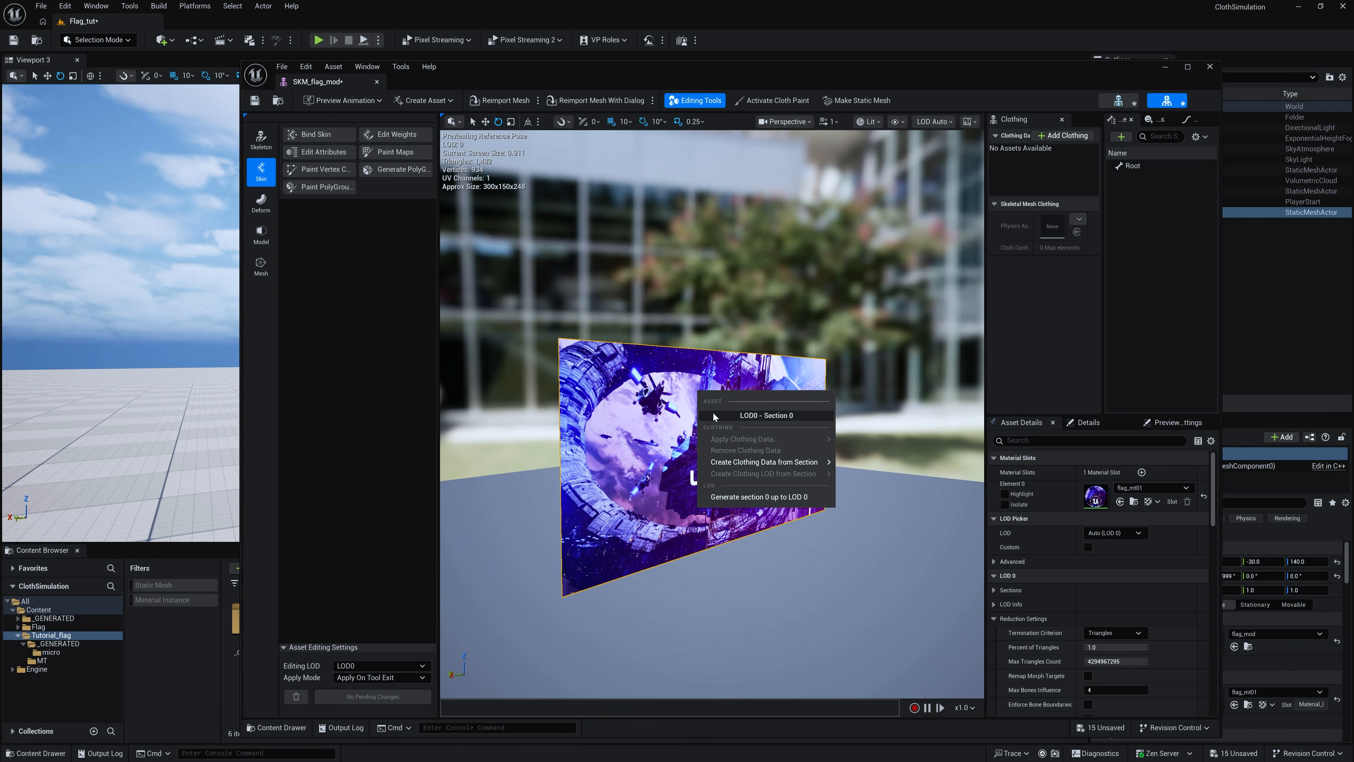
mouse_move(764, 466)
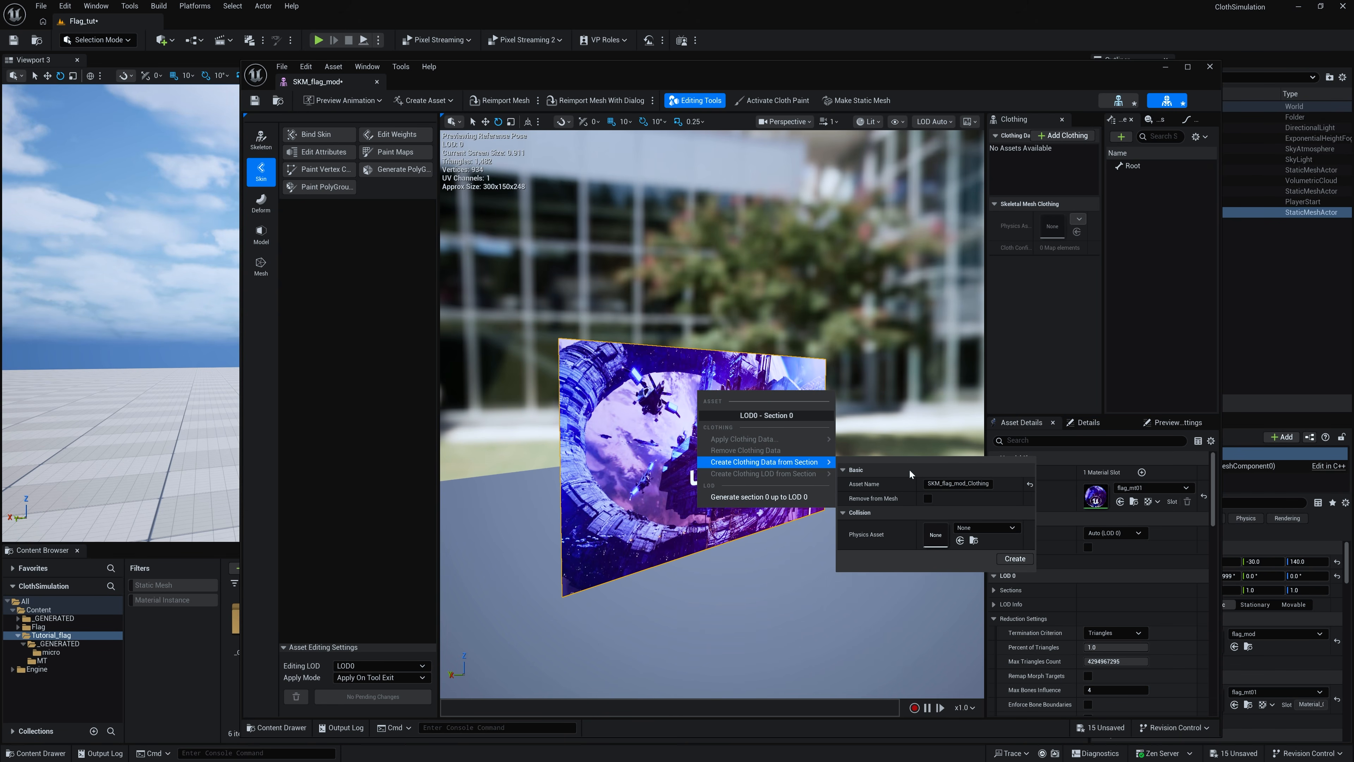
left_click(1015, 559)
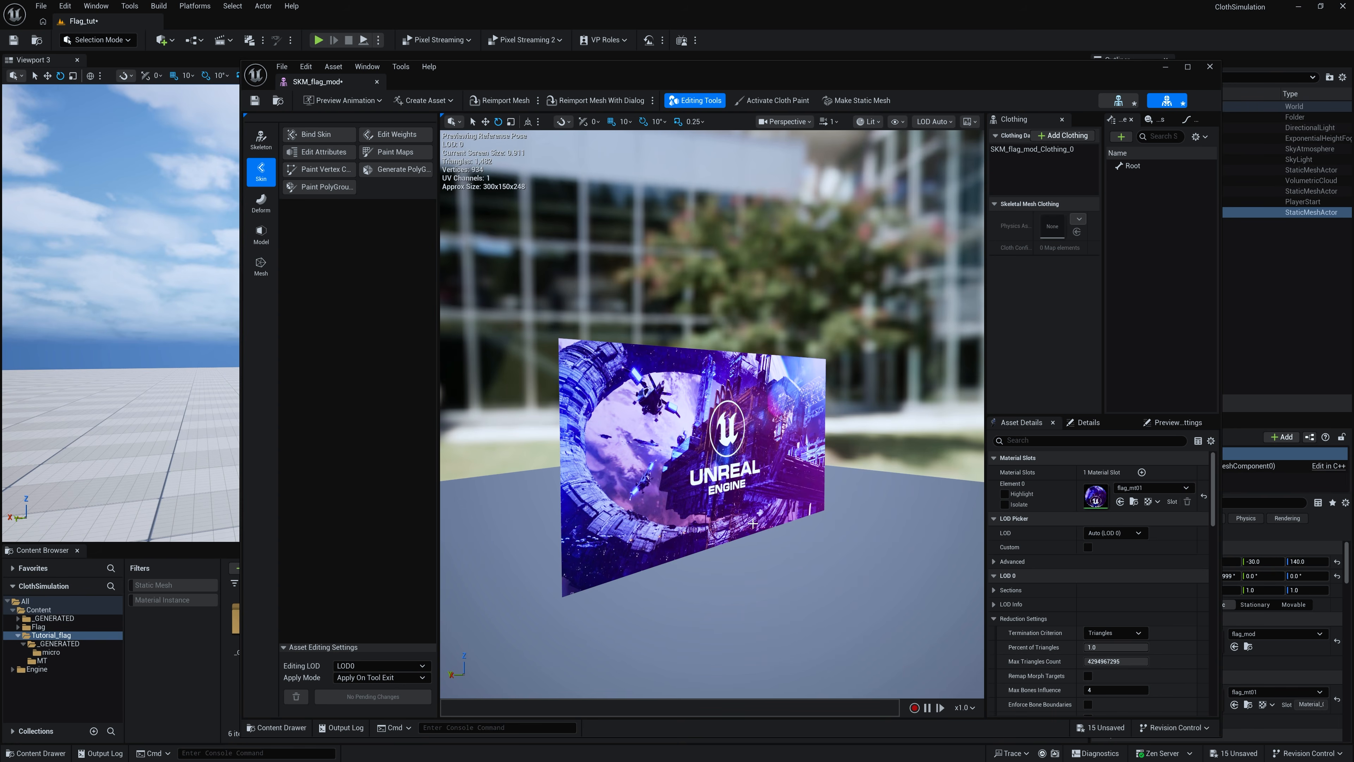
right_click(723, 411)
mouse_move(752, 460)
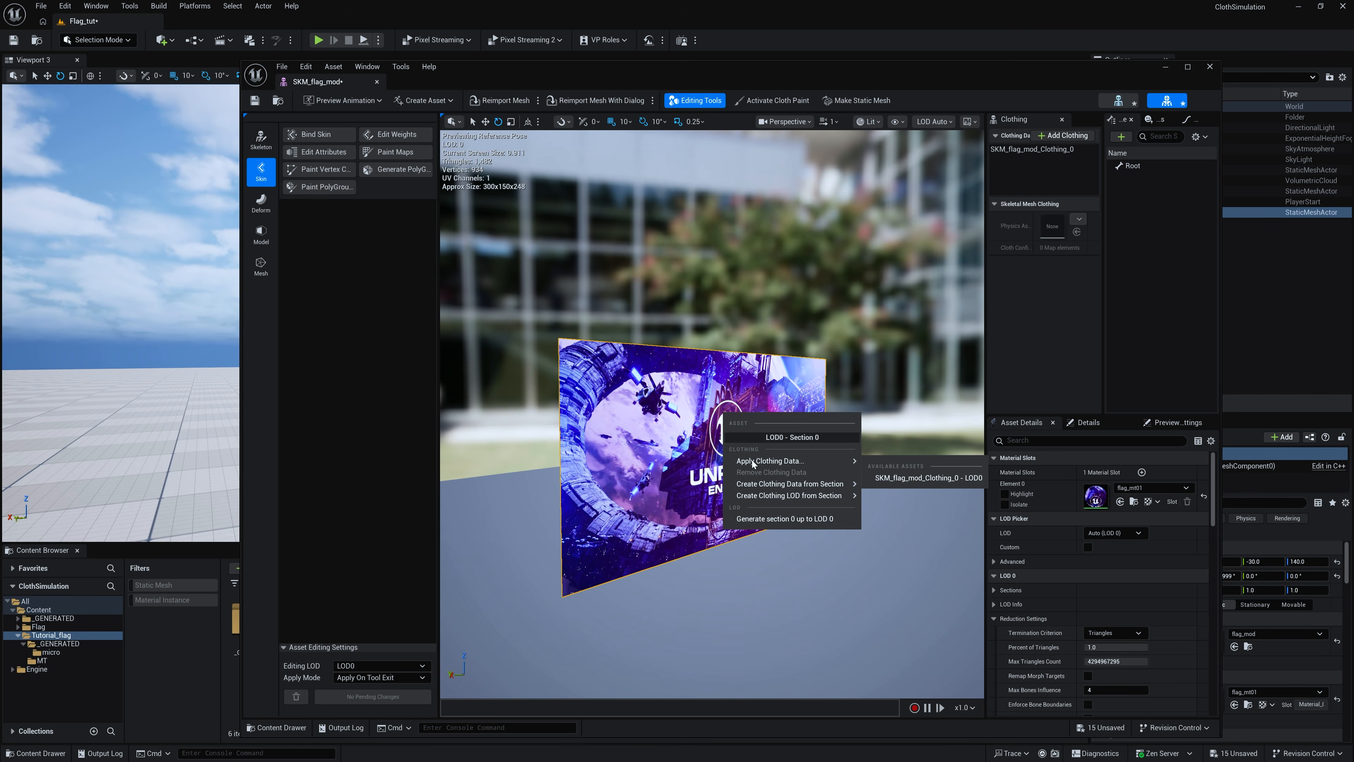
left_click(910, 478)
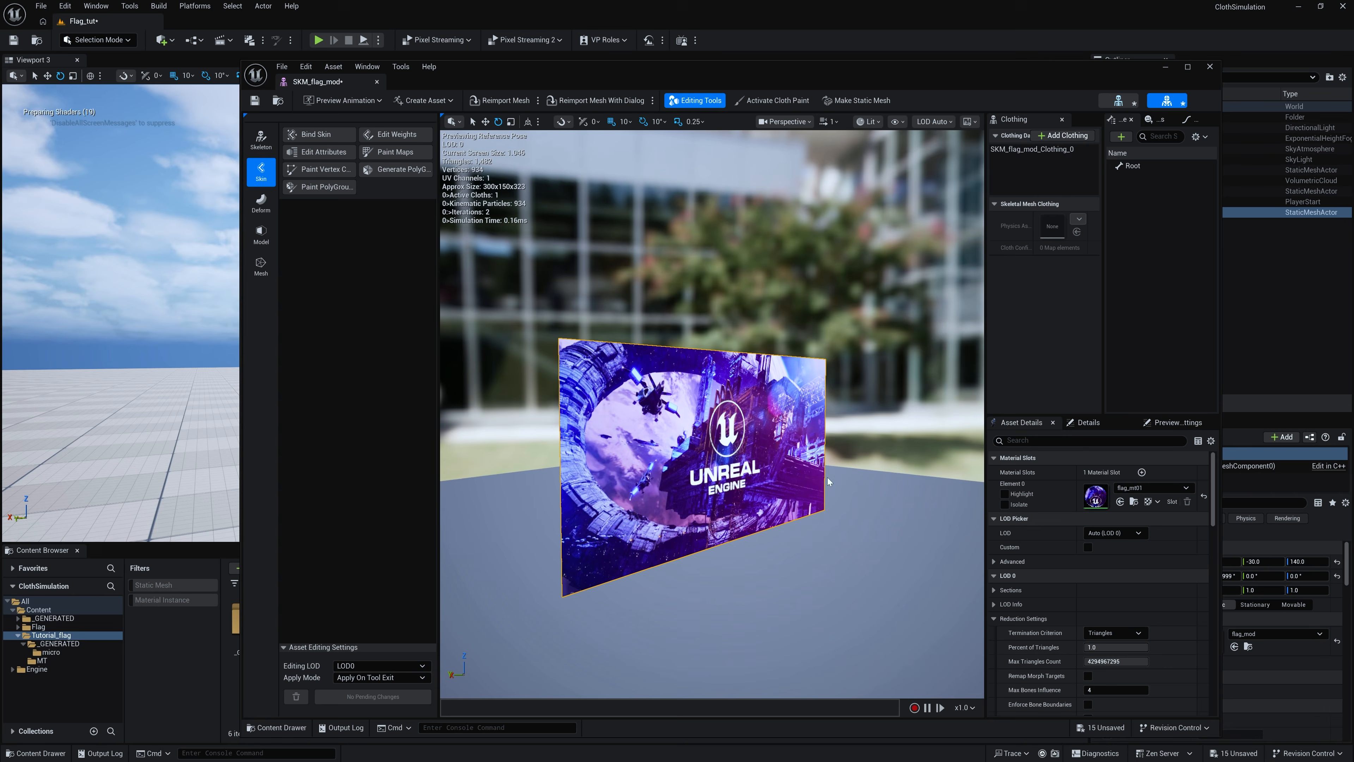
Step: Paint the Max Distance mask of SKM_flag_mod_Clothing_0 across the flag except the two pole-side corners, and finish cloth painting
right_click_drag(827, 477, 976, 305)
left_click(1031, 149)
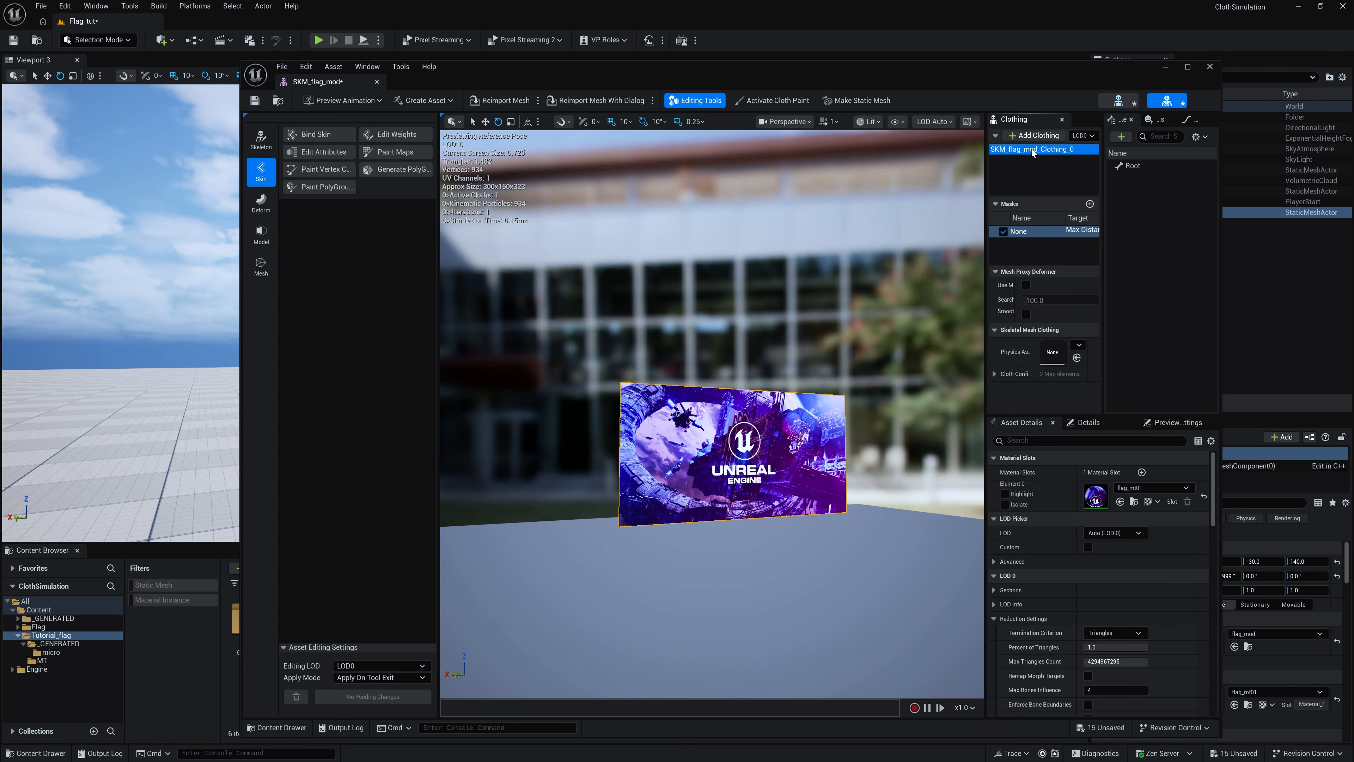
left_click(786, 102)
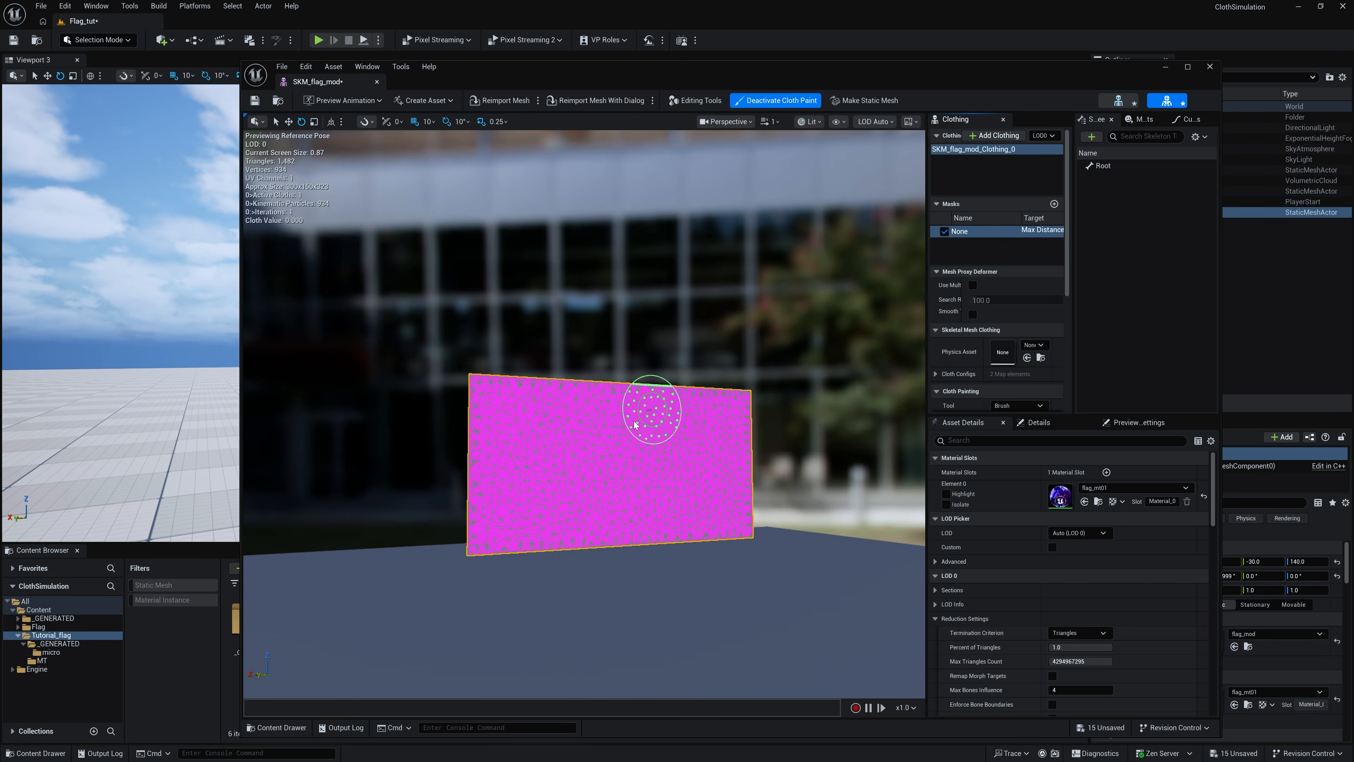
mouse_move(604, 395)
left_mouse_down()
mouse_move(680, 389)
mouse_move(730, 510)
mouse_move(640, 500)
mouse_move(606, 545)
mouse_move(587, 400)
mouse_move(496, 480)
mouse_move(519, 444)
mouse_move(511, 421)
mouse_move(527, 419)
left_mouse_up()
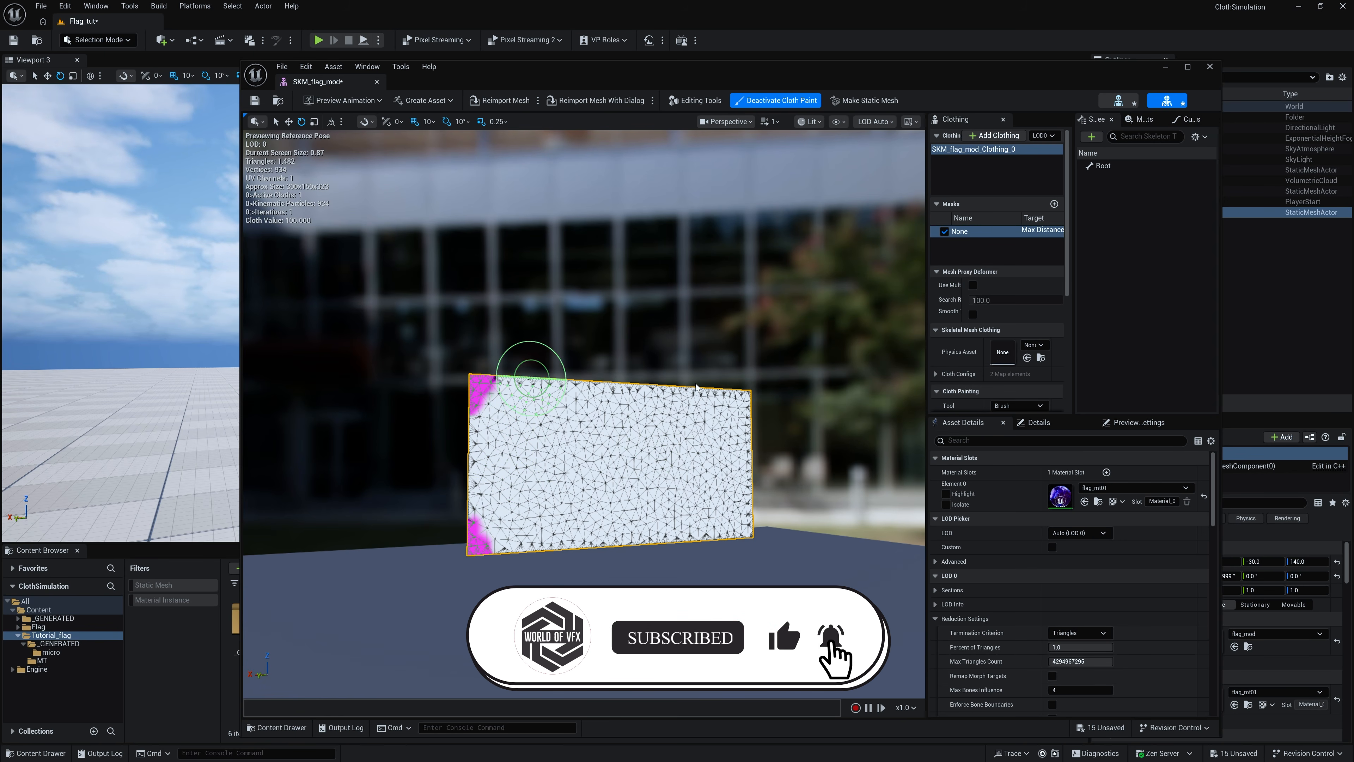
left_click(769, 106)
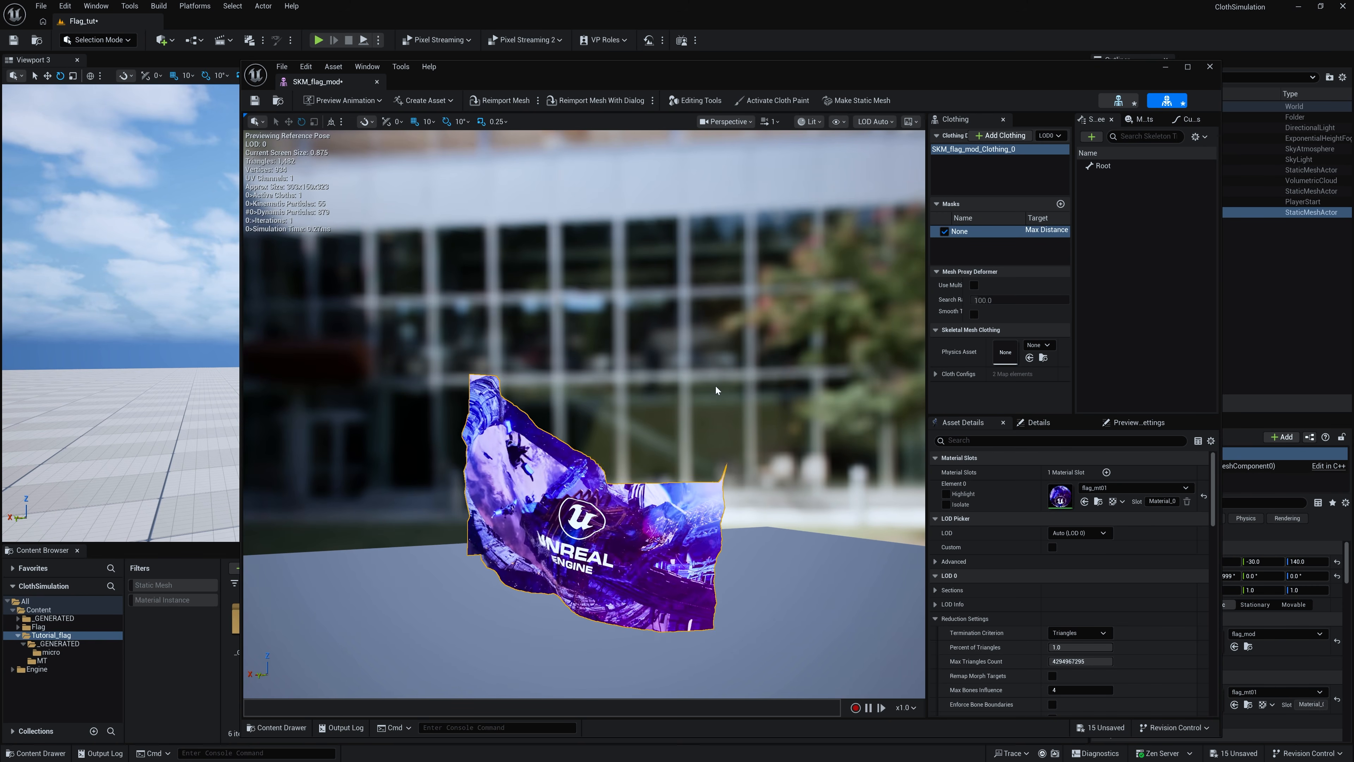
Step: Set the clothing preview's Wind Strength to 10
left_click_drag(715, 386, 618, 389)
left_click(839, 122)
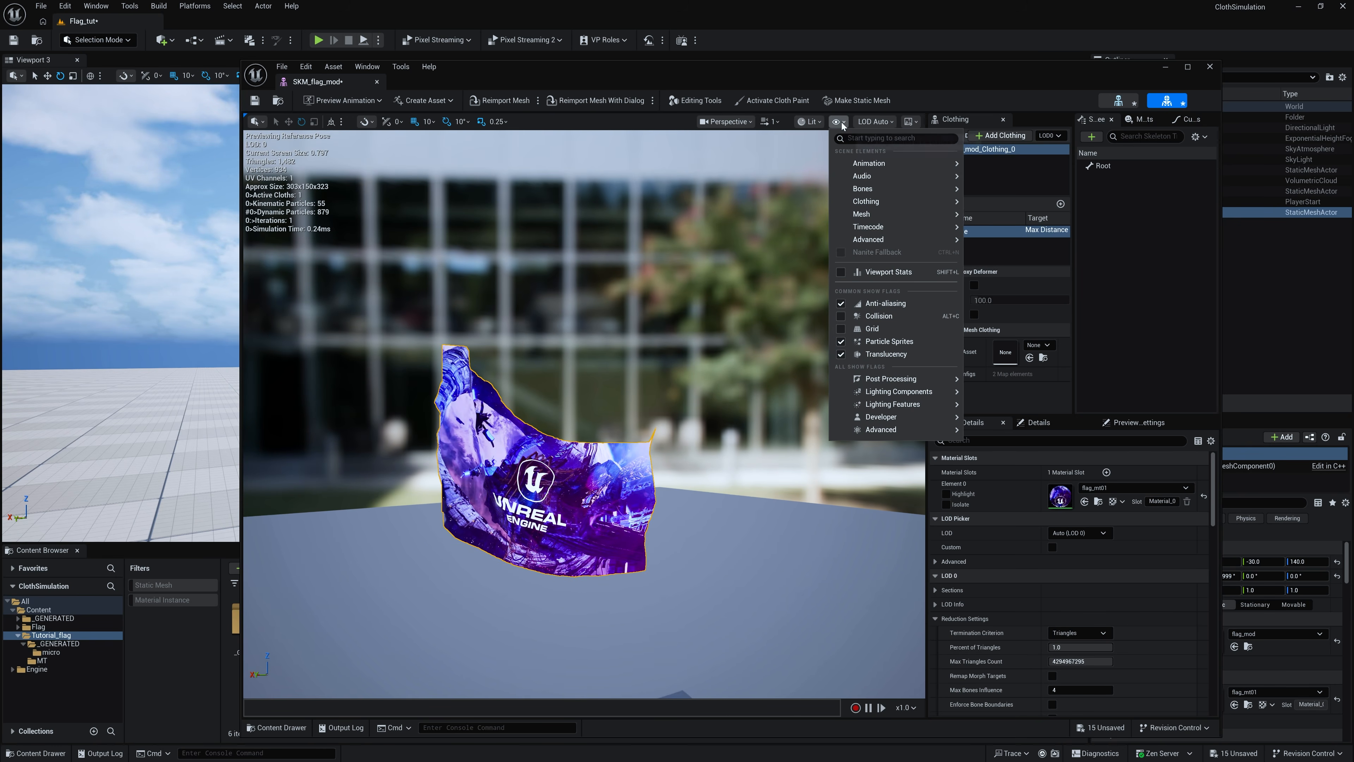
mouse_move(861, 201)
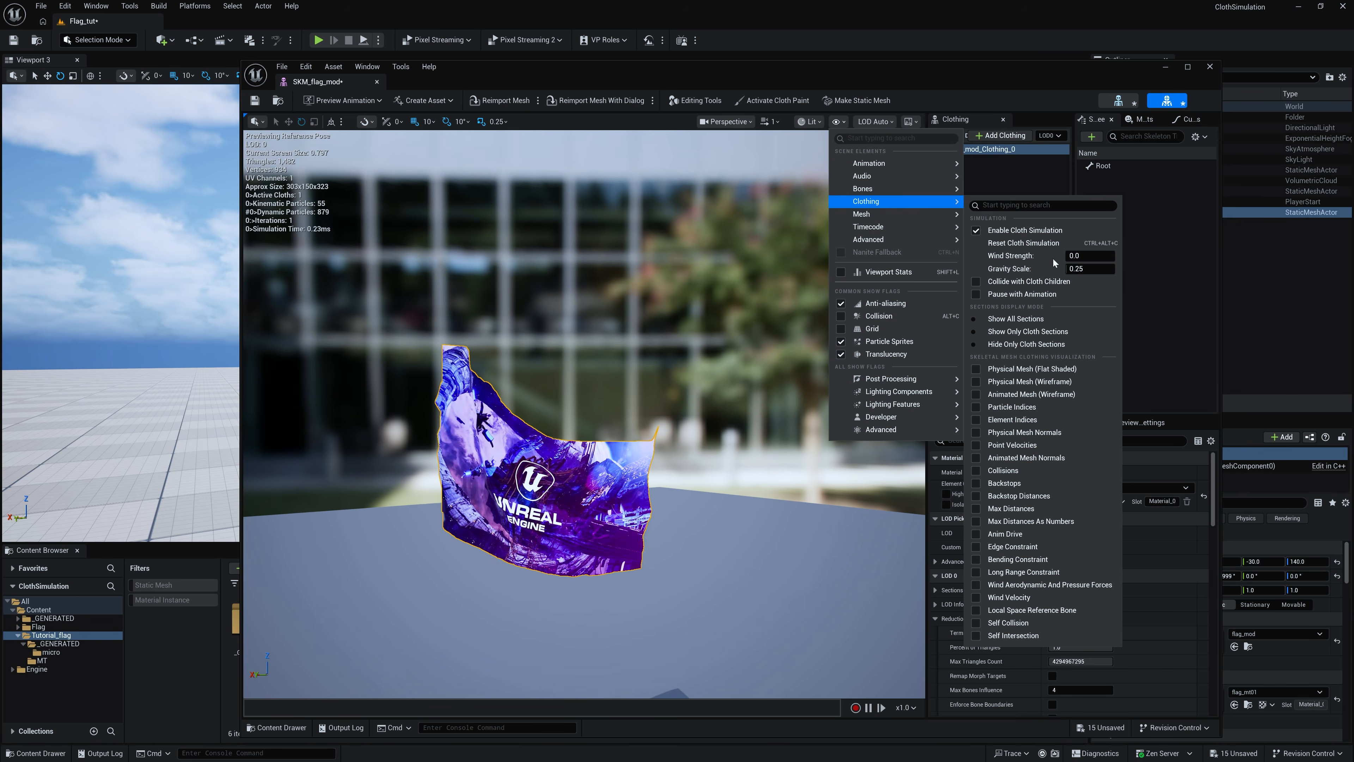
left_click(1076, 256)
type("10")
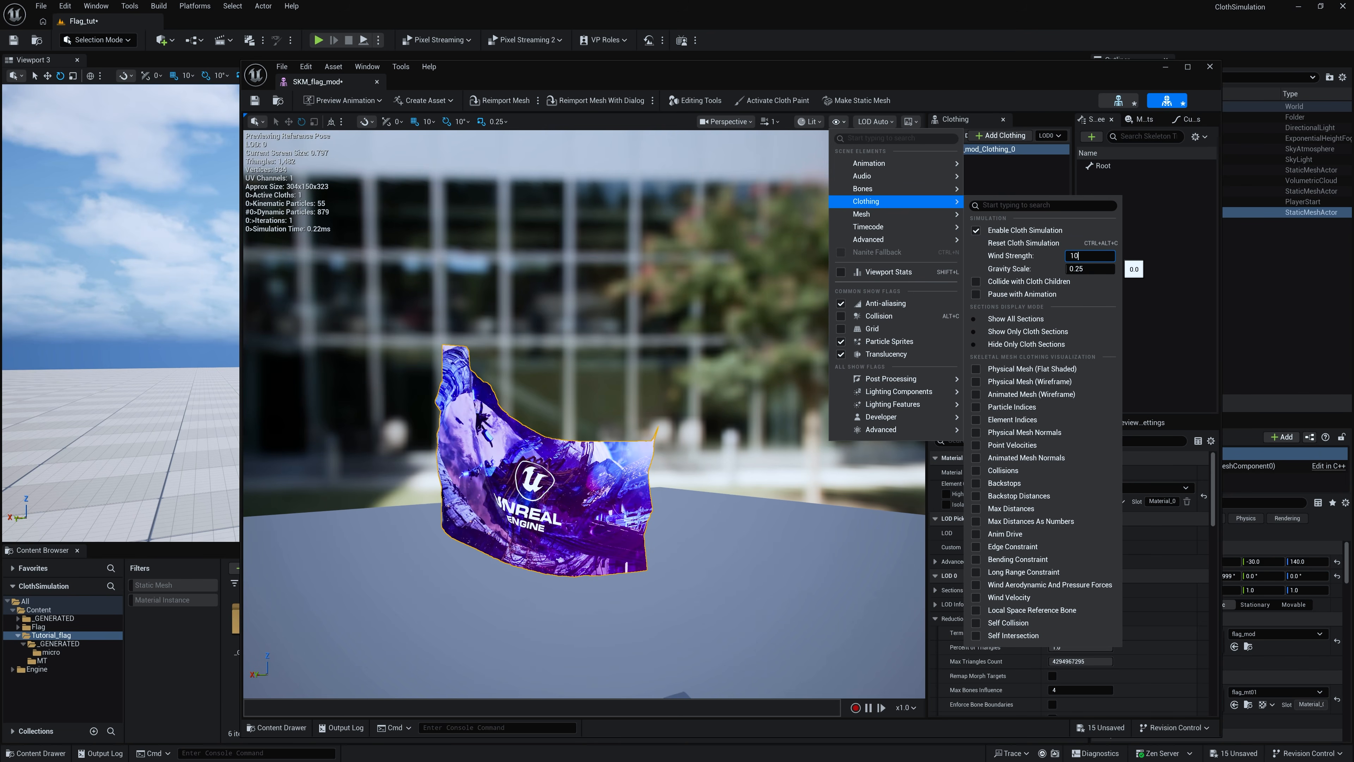
key("Return")
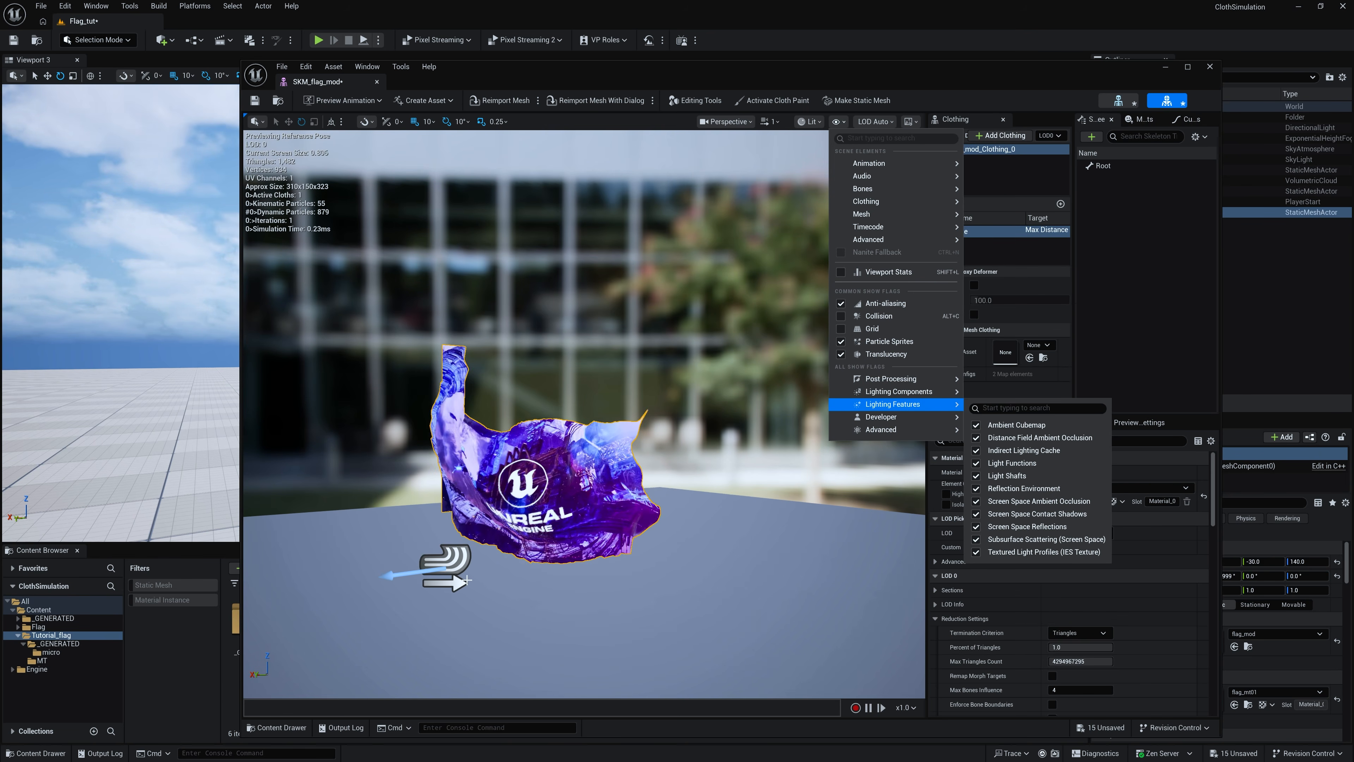
Step: Rotate the preview wind source so the flag blows outward from its pinned corners, and save SKM_flag_mod
left_click(495, 574)
left_click(447, 566)
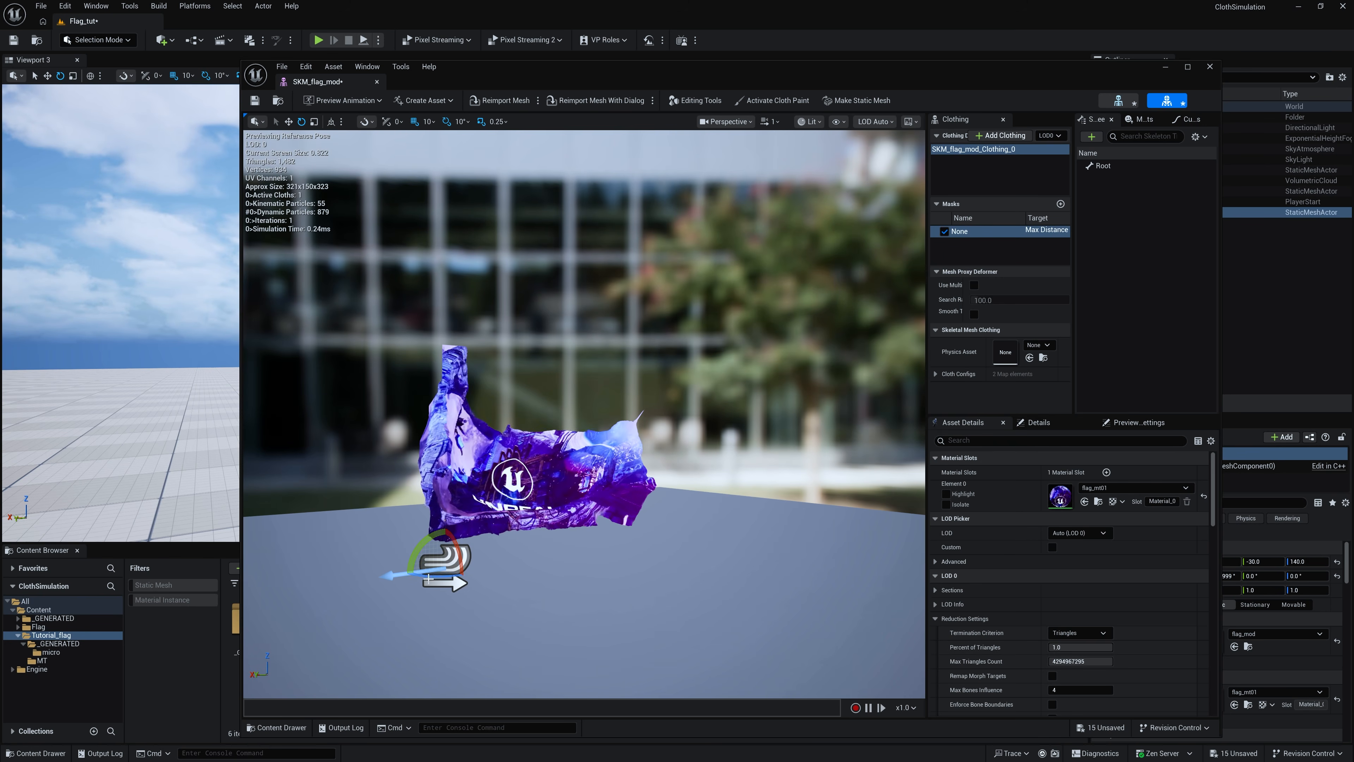
left_click_drag(428, 577, 454, 581)
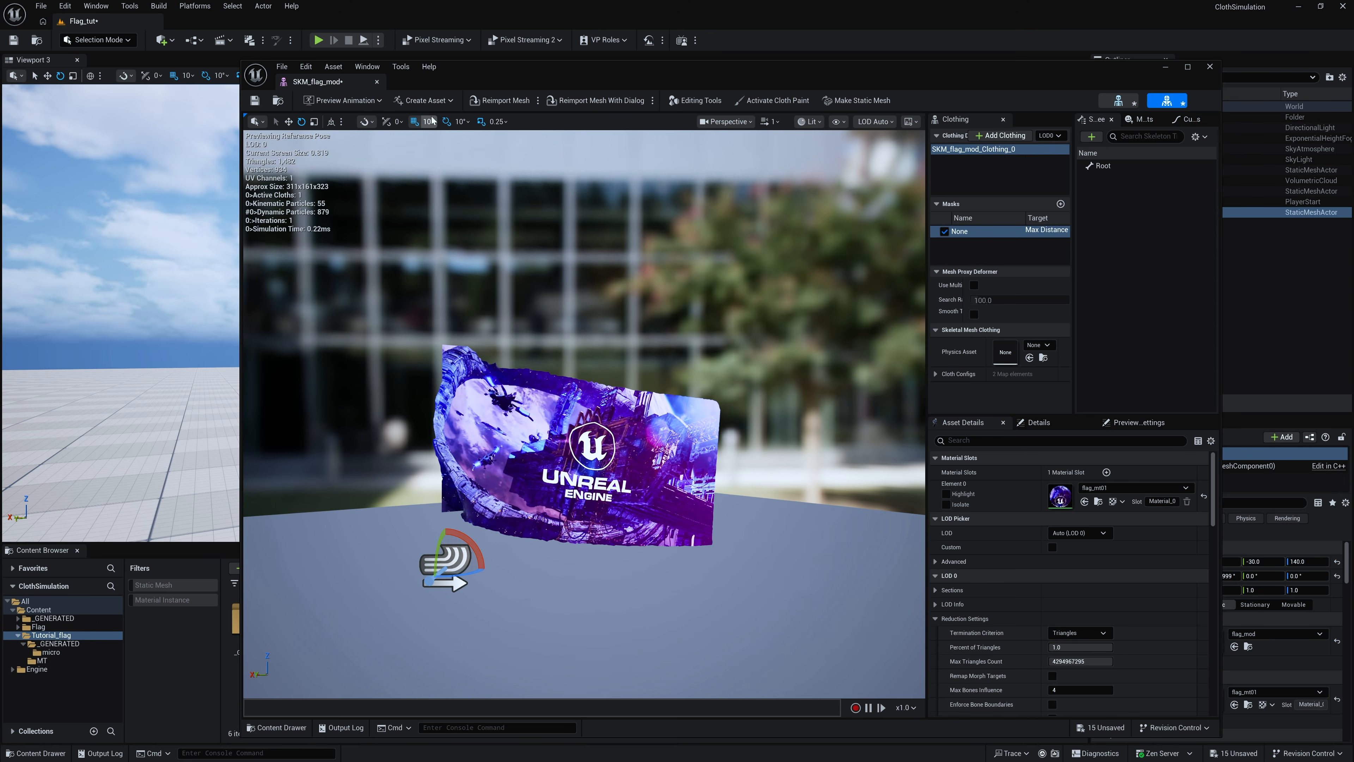
left_click(254, 101)
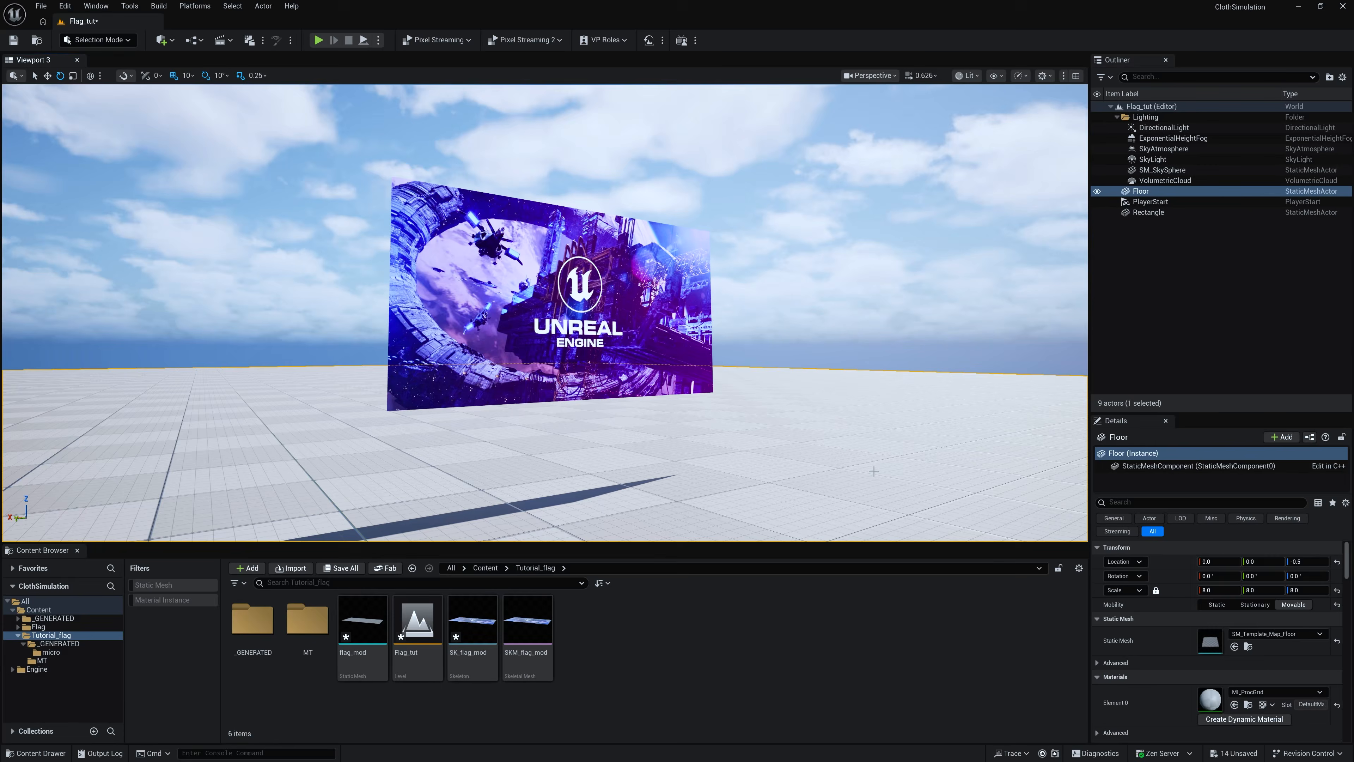
Step: Delete the Floor and the Rectangle mesh from the level and collapse the Lighting folder
key("Delete")
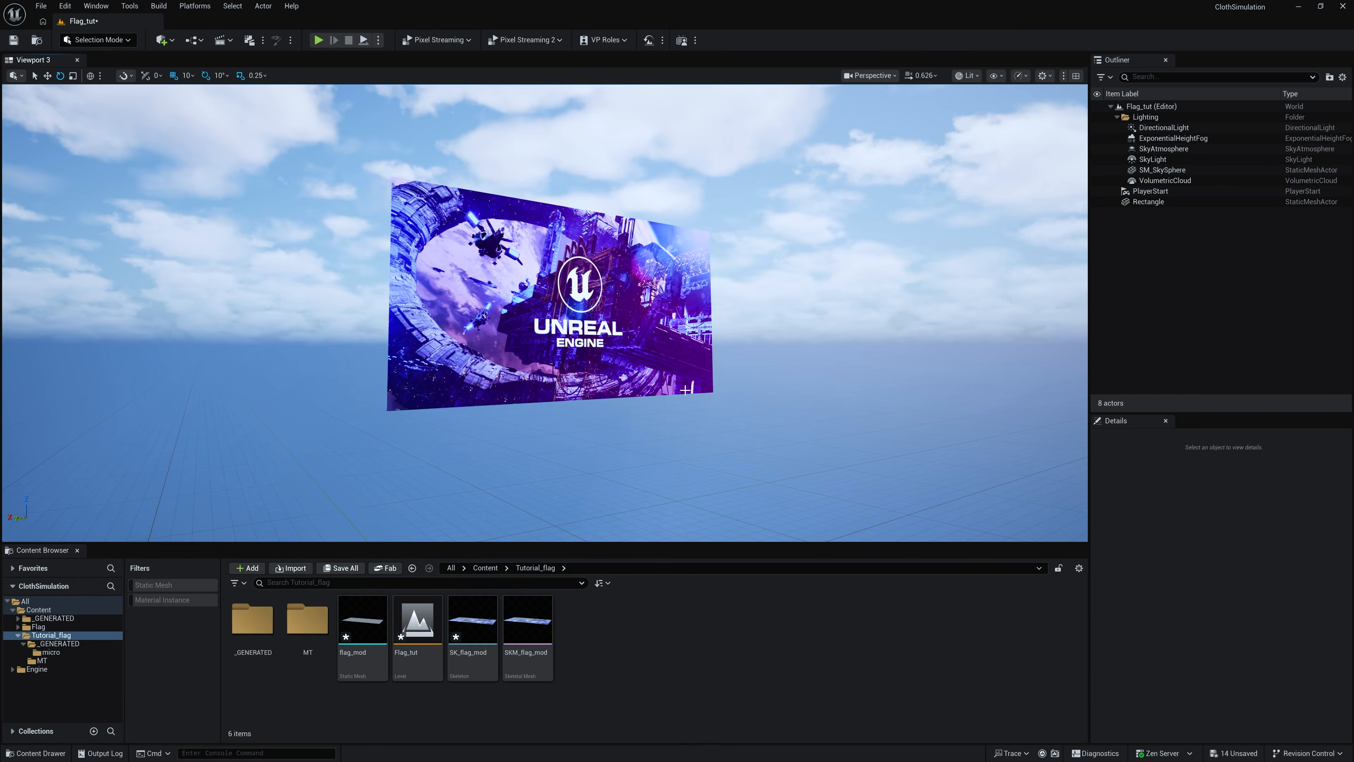
left_click(685, 362)
key("Delete")
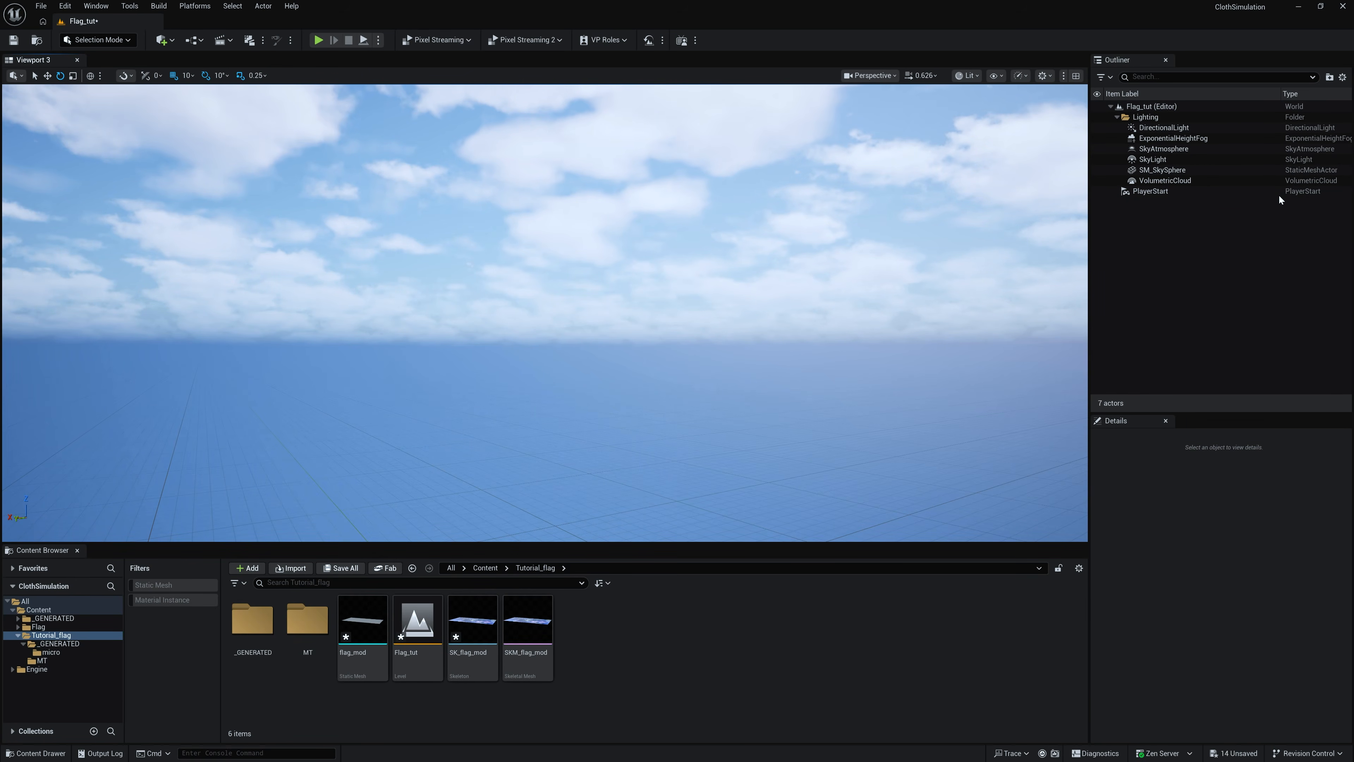
left_click(1116, 116)
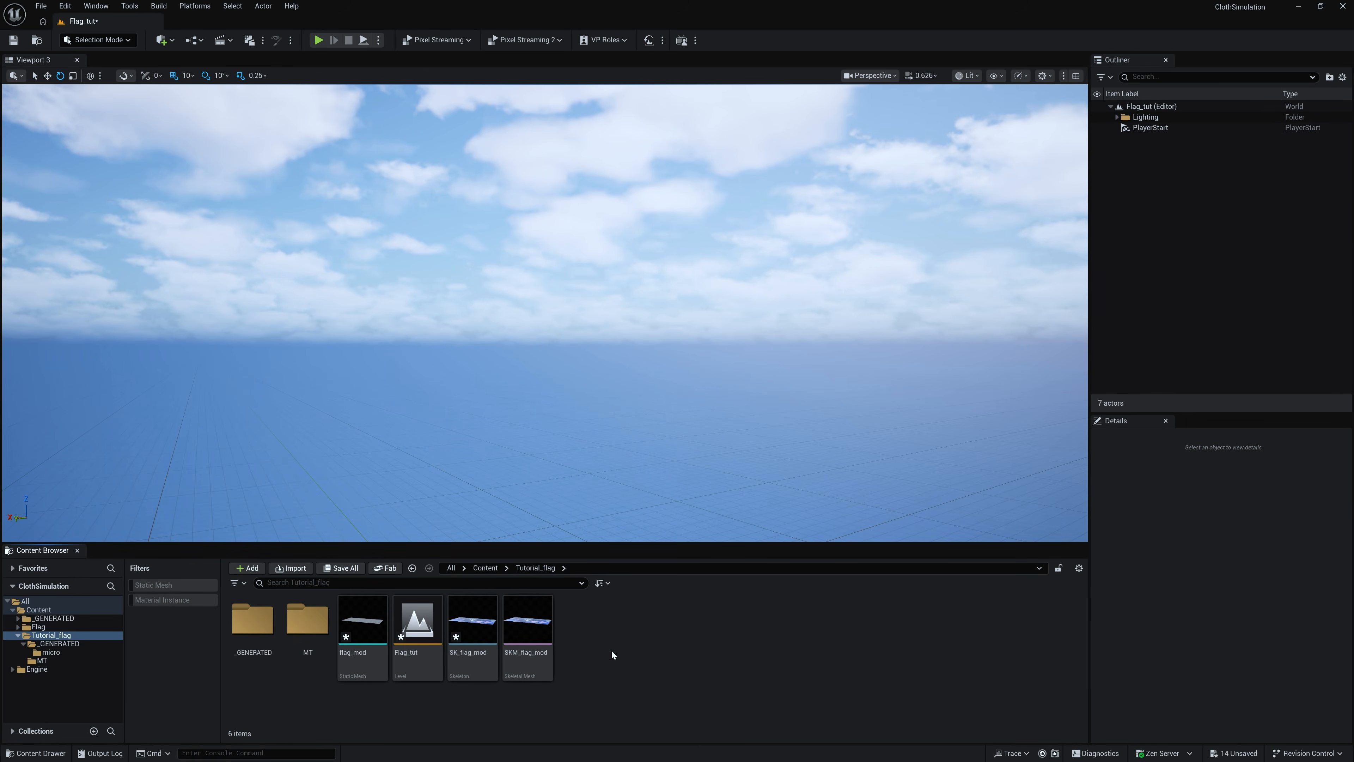
Step: Place SKM_flag_mod in the level at about X -1210, Y 200, Z 330, rotated -90 degrees about X to stand upright
left_click_drag(528, 624, 652, 214)
key("e")
key("w")
right_click_drag(684, 185, 690, 124)
key("w")
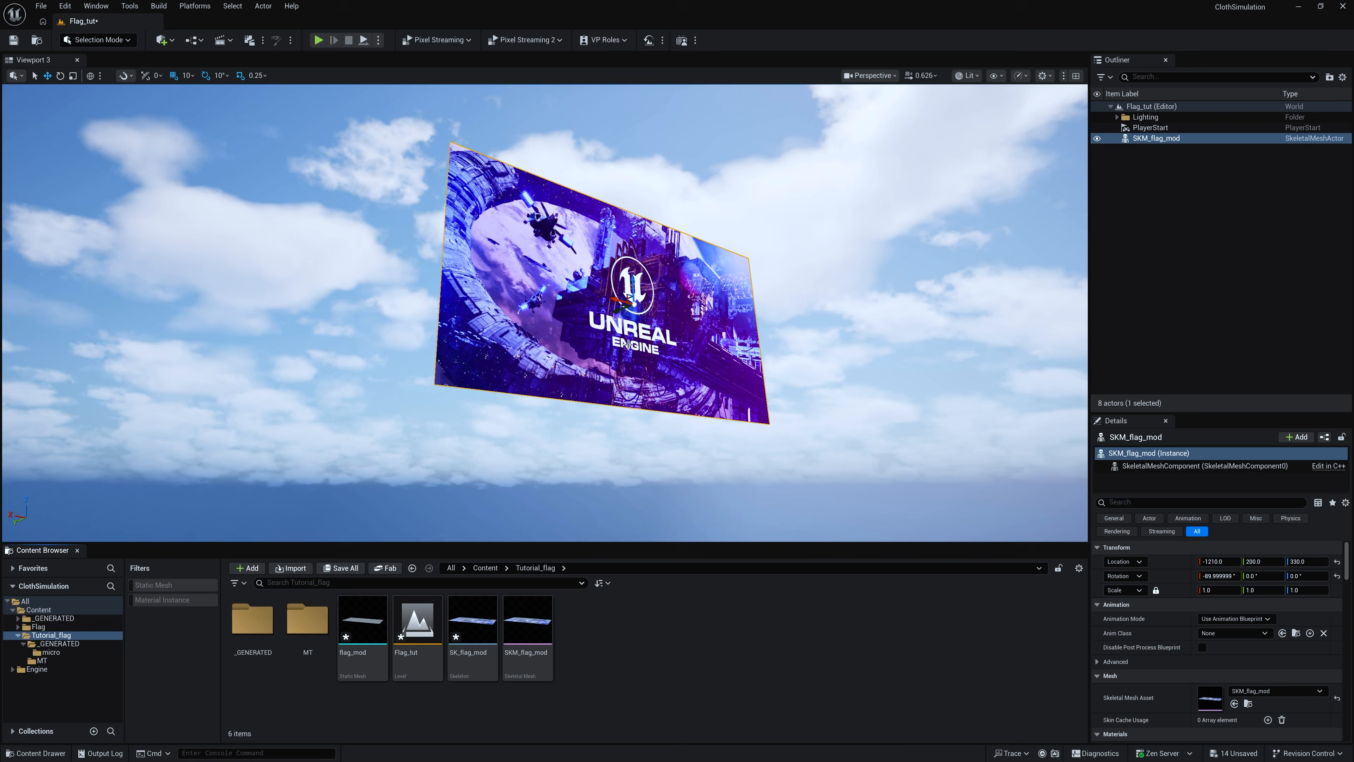
key("Escape")
Step: Add a Cylinder at the flag's side edge as a thin pole and set its Z scale to 5
left_click(162, 40)
mouse_move(208, 141)
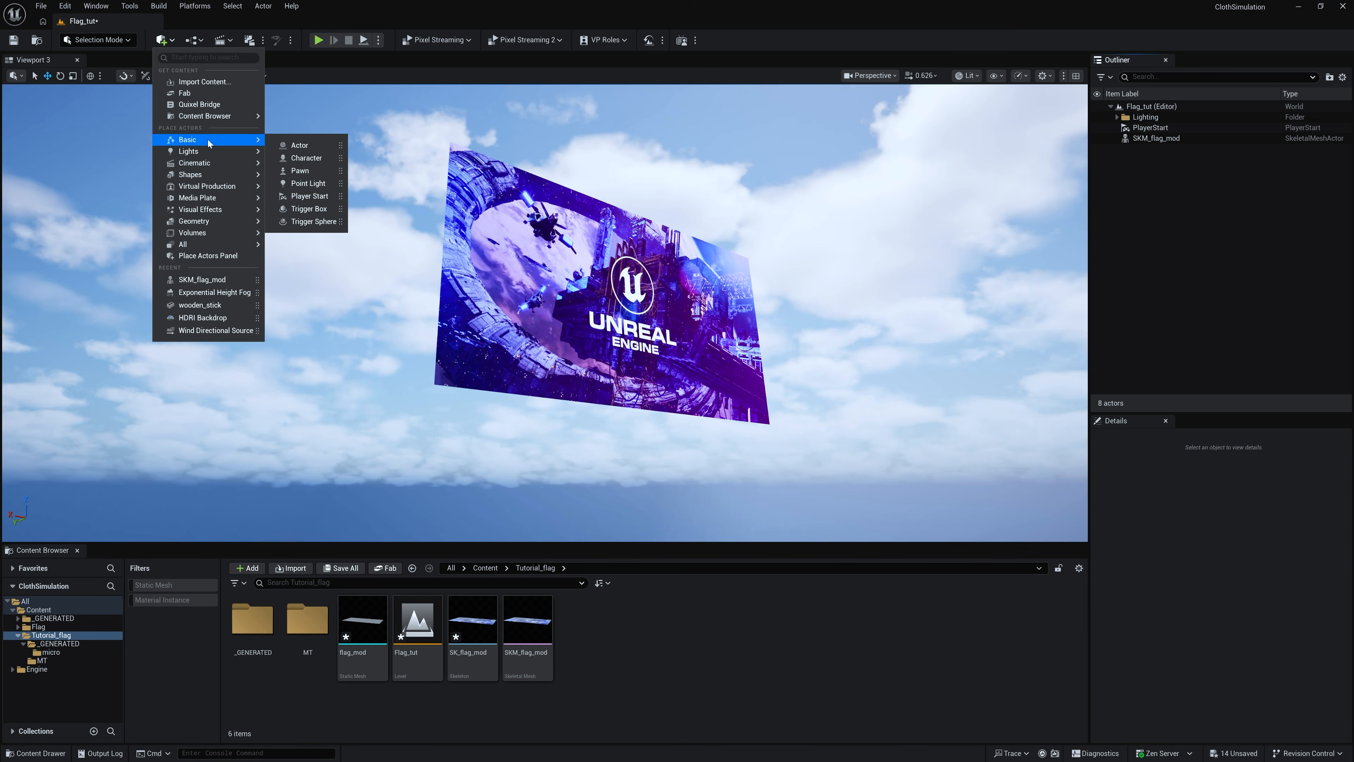
mouse_move(208, 174)
left_click(299, 207)
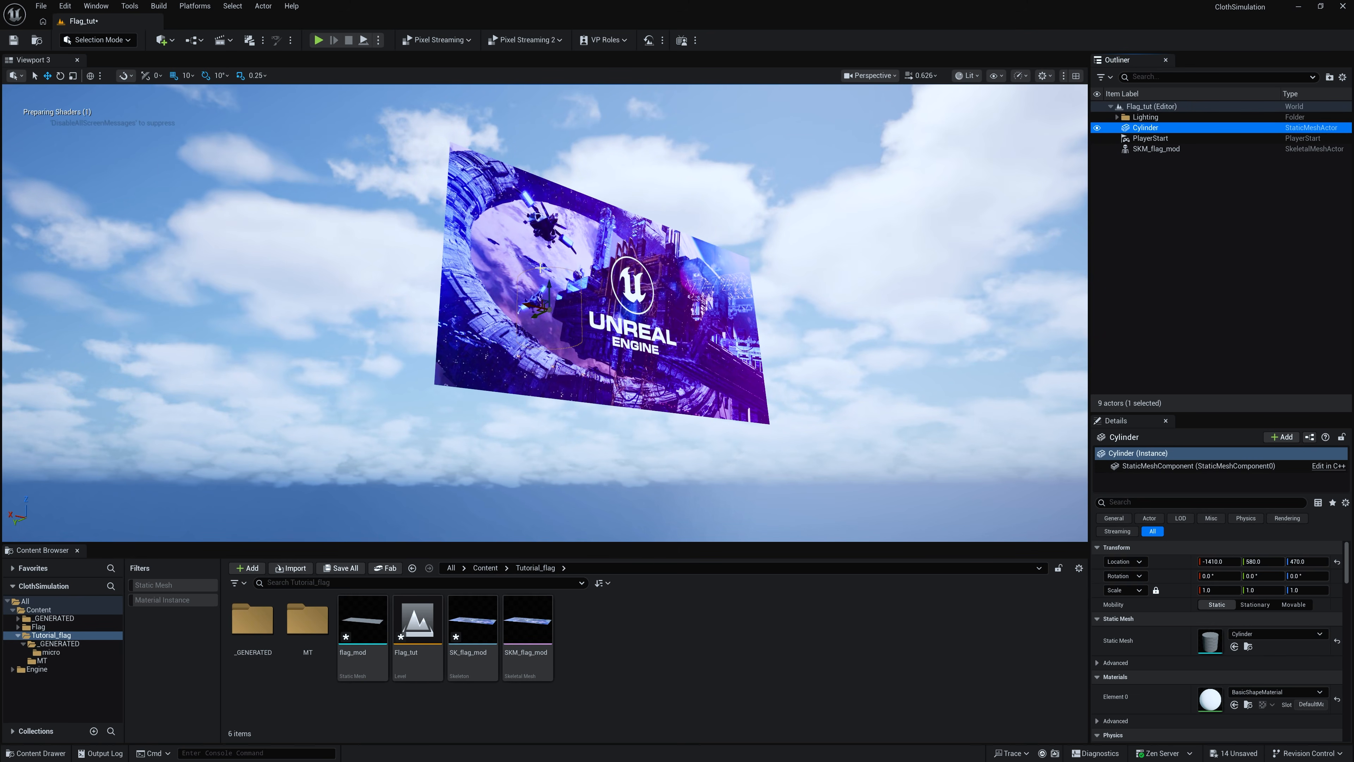
key("f")
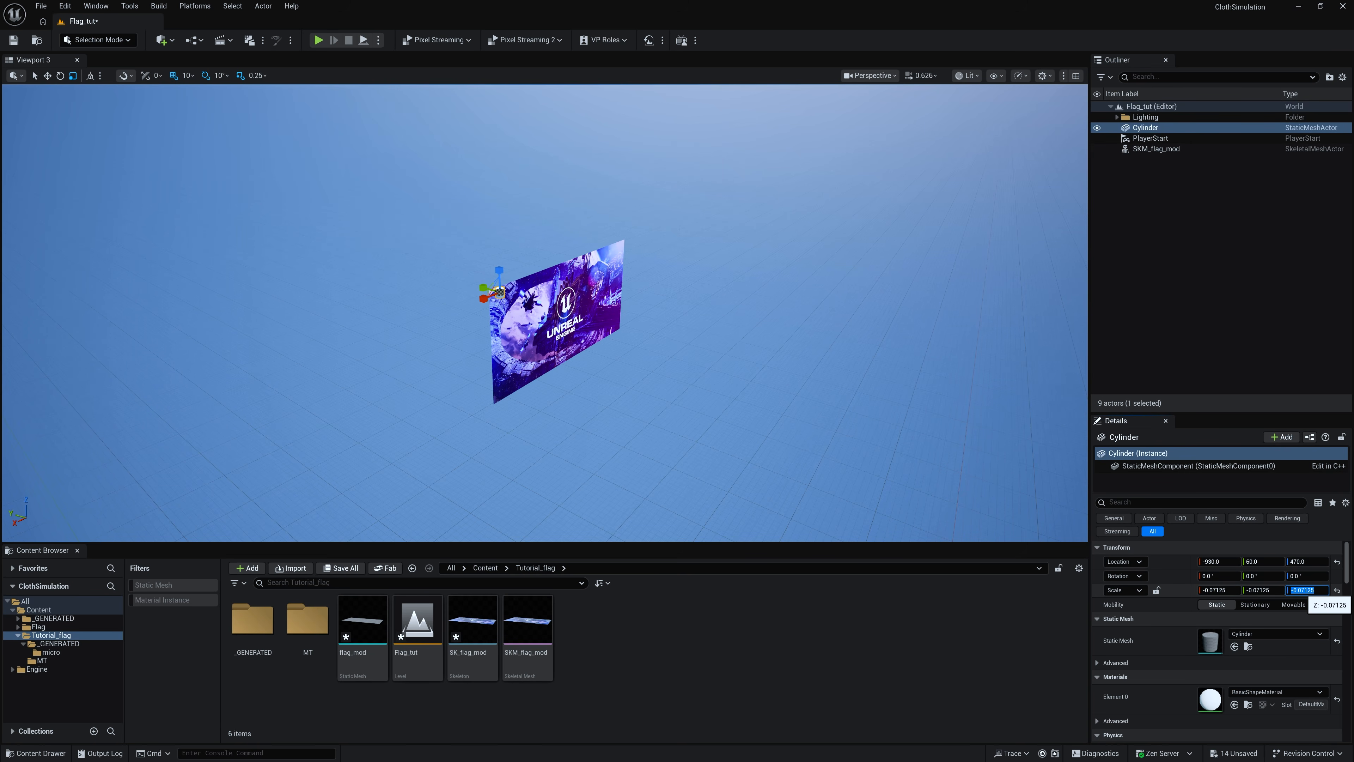
type("5")
key("Return")
right_click_drag(464, 505, 485, 472)
key("s")
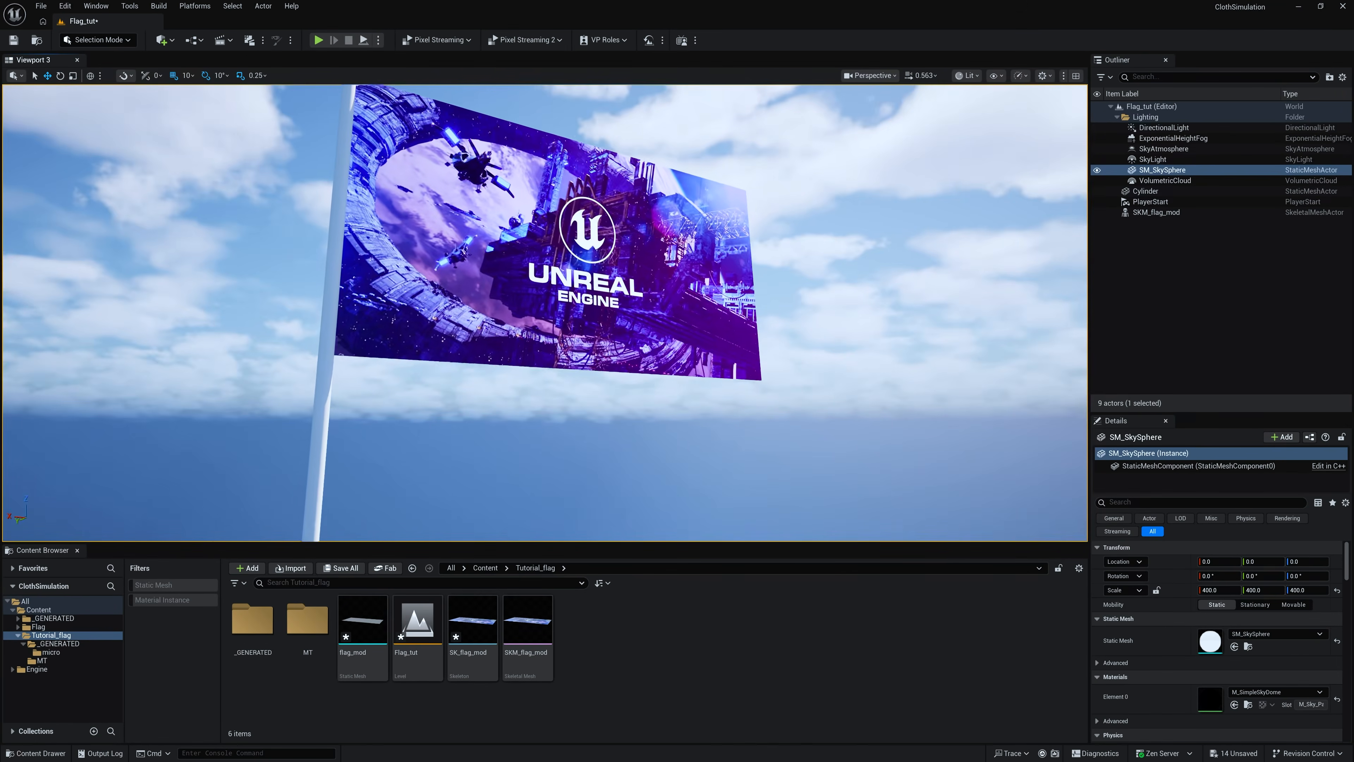
Step: Select the flag, simulate the level to check its cloth motion against the pole, and stop the simulation
mouse_move(545, 313)
right_mouse_down()
mouse_move(539, 283)
mouse_move(533, 296)
mouse_move(545, 294)
right_mouse_up()
key("s")
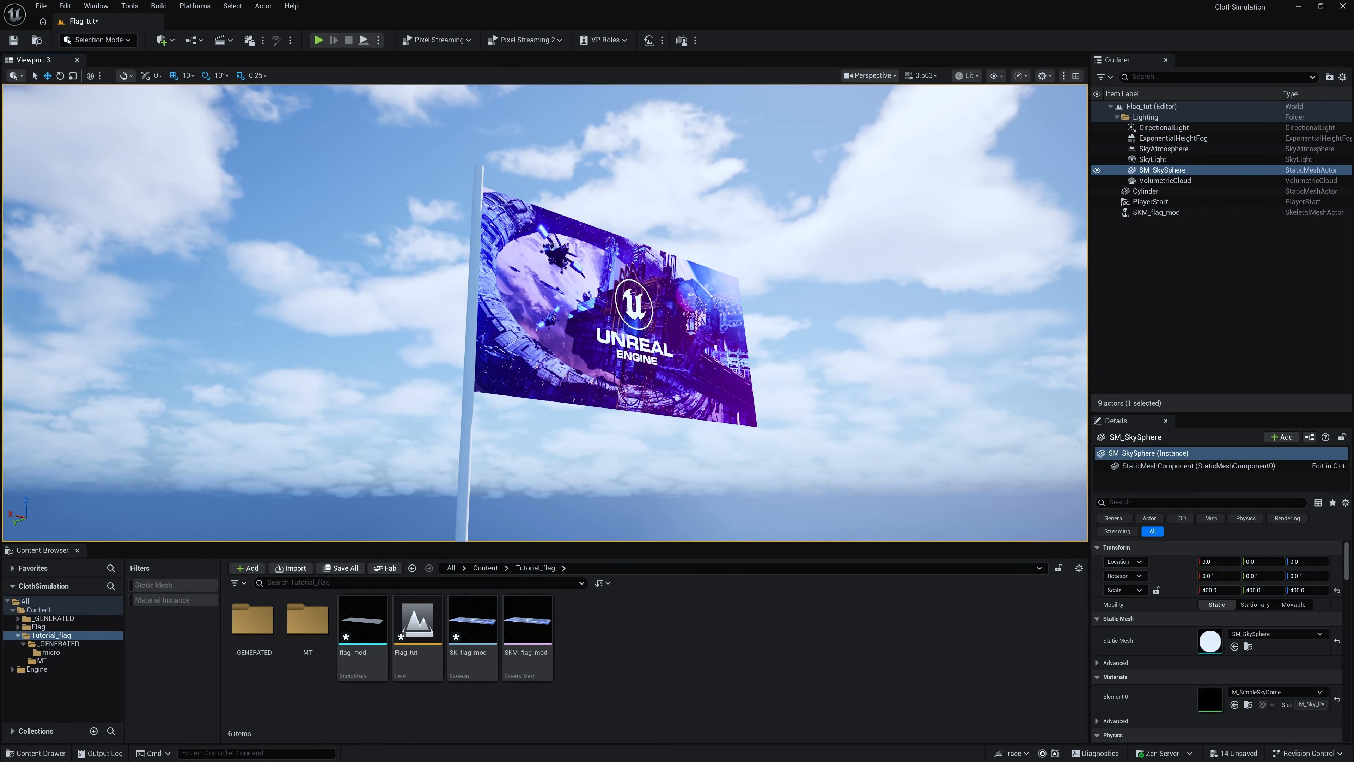
left_click(594, 335)
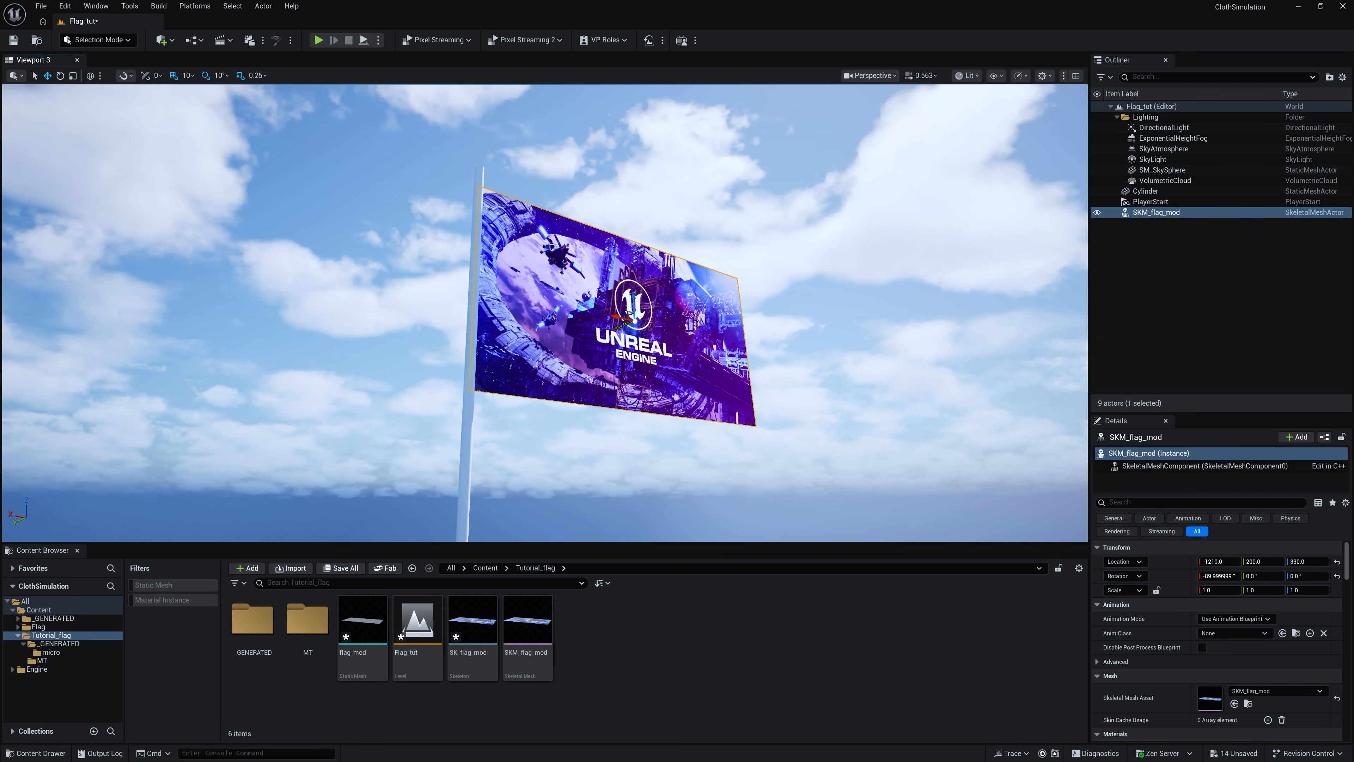
left_click(615, 330)
left_click(613, 299)
right_click_drag(610, 292, 618, 293)
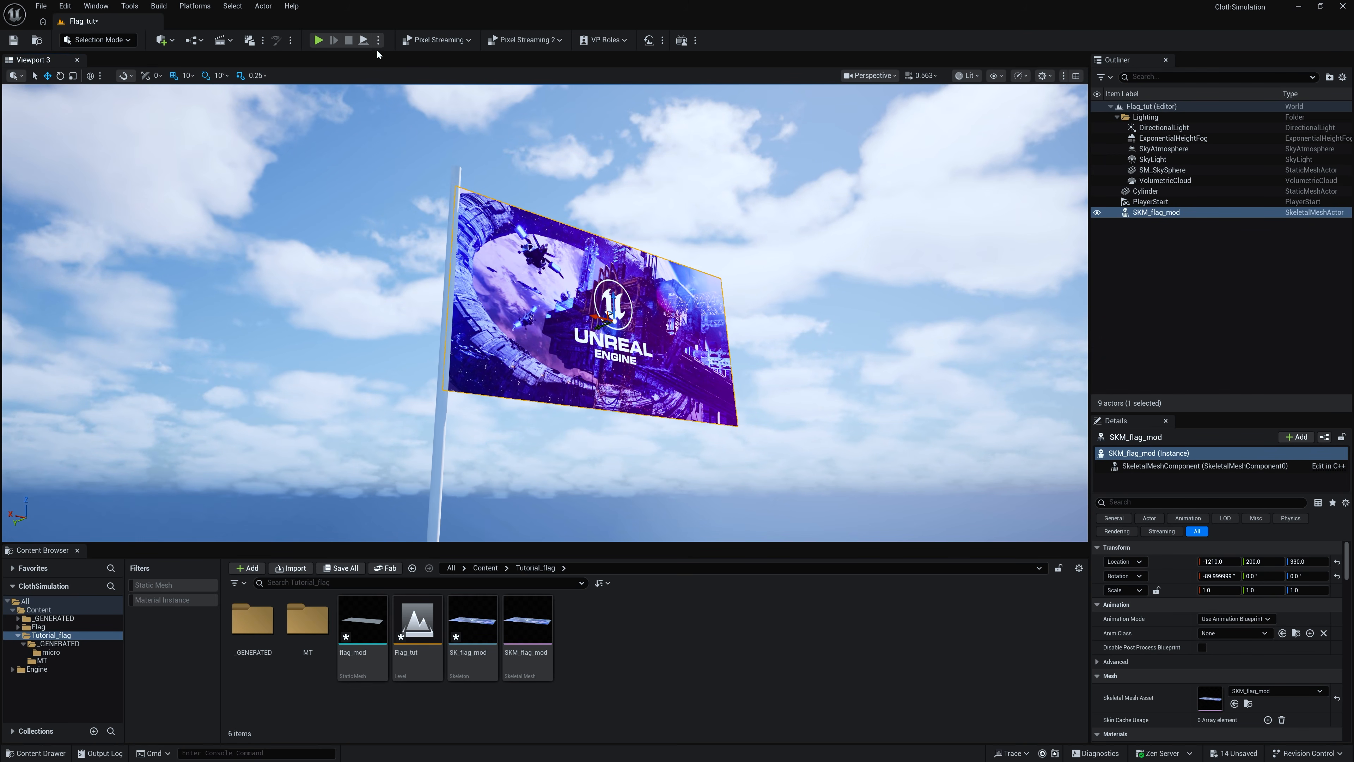
left_click(363, 40)
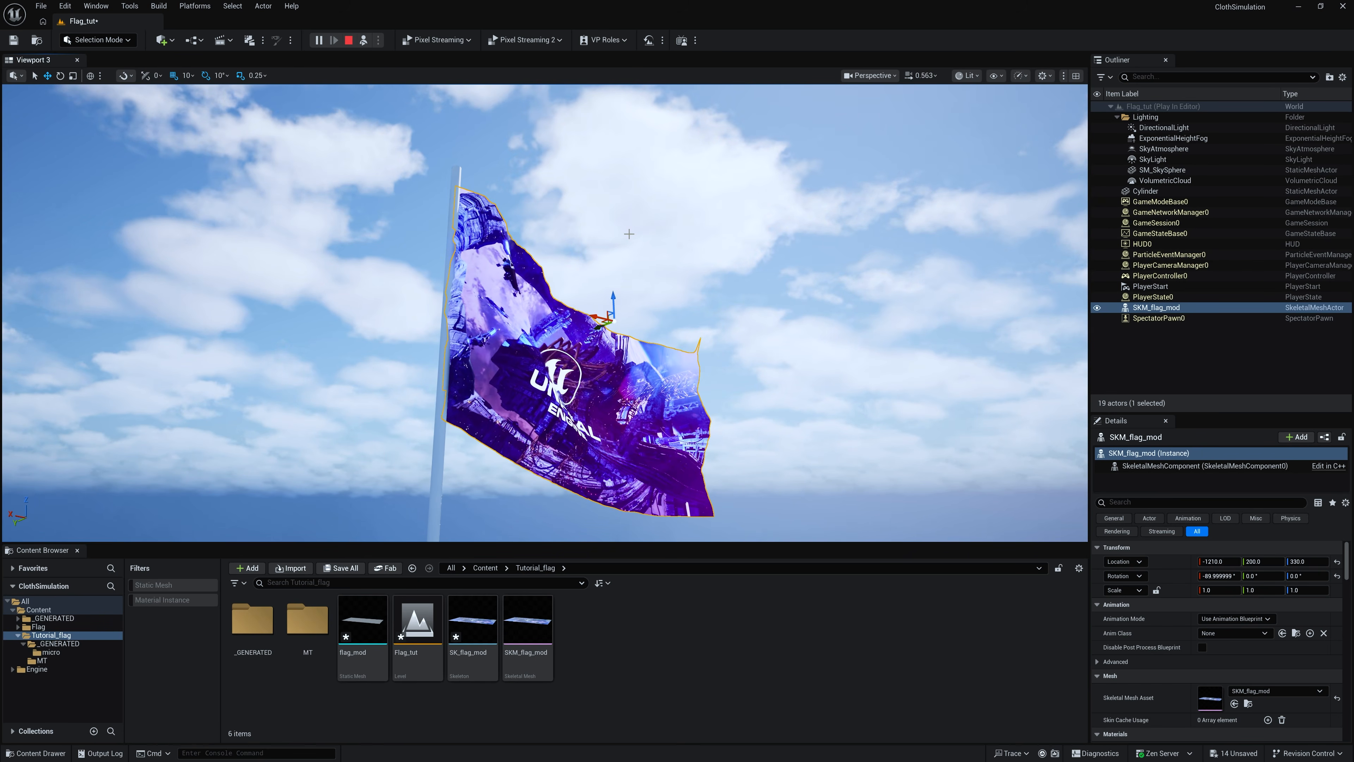
left_click(349, 40)
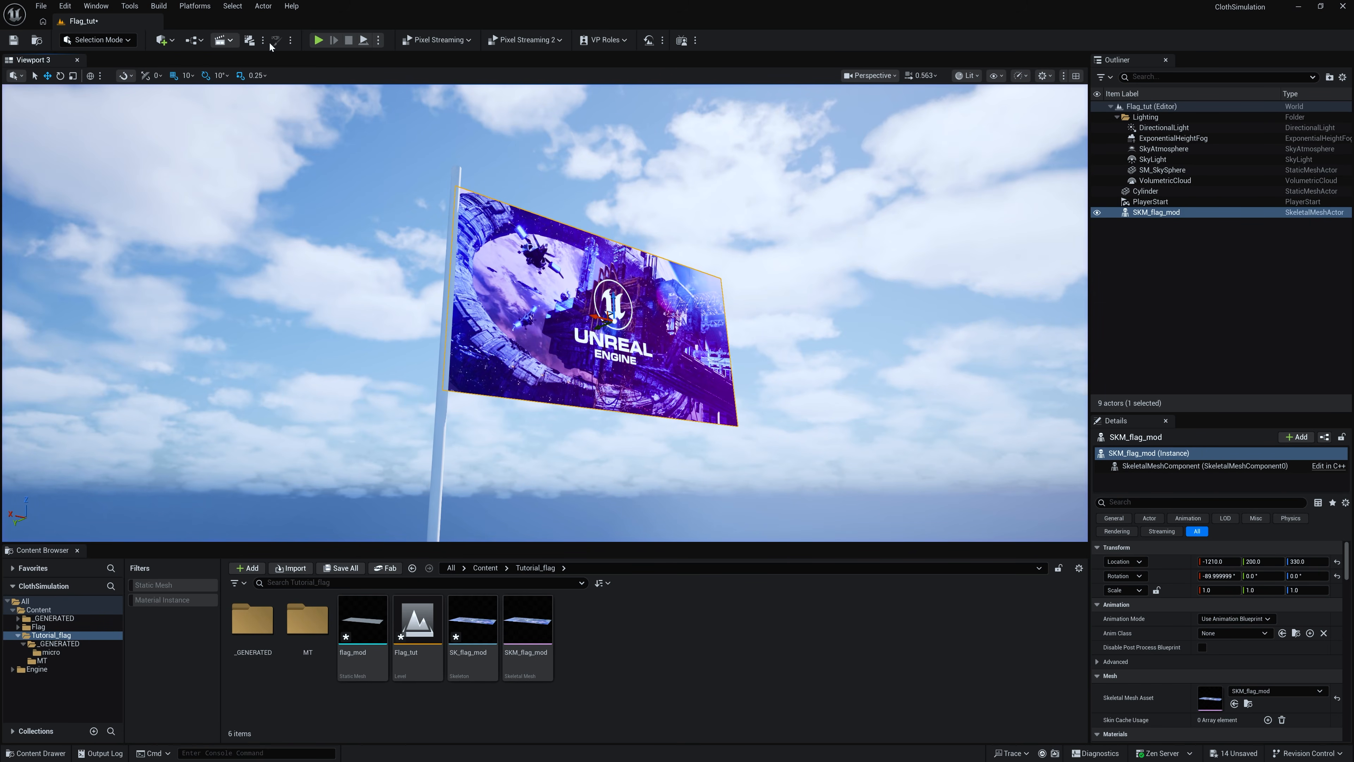
Step: Add a Wind Directional Source and place it on the pole side of the flag at about X -1080, Y 510, Z 460
left_click(161, 40)
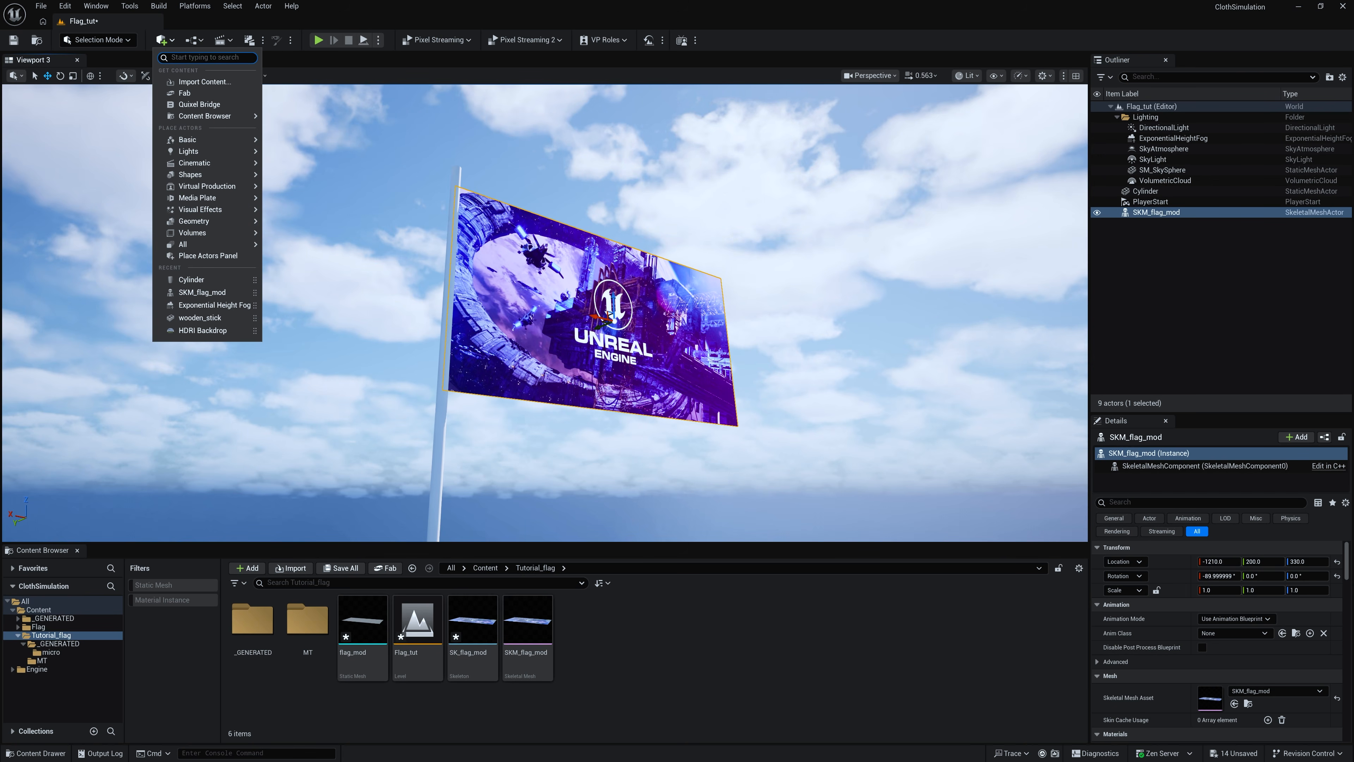
type("wind")
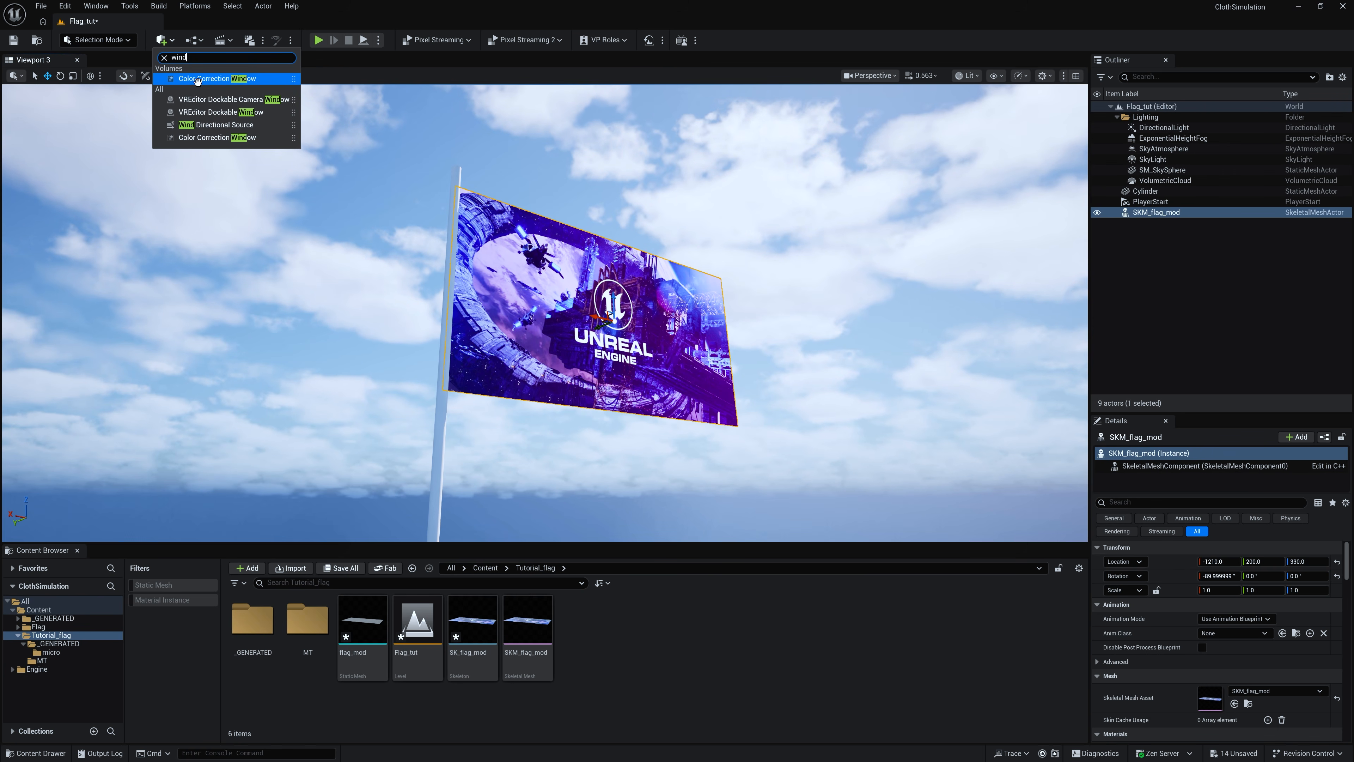
left_click(216, 125)
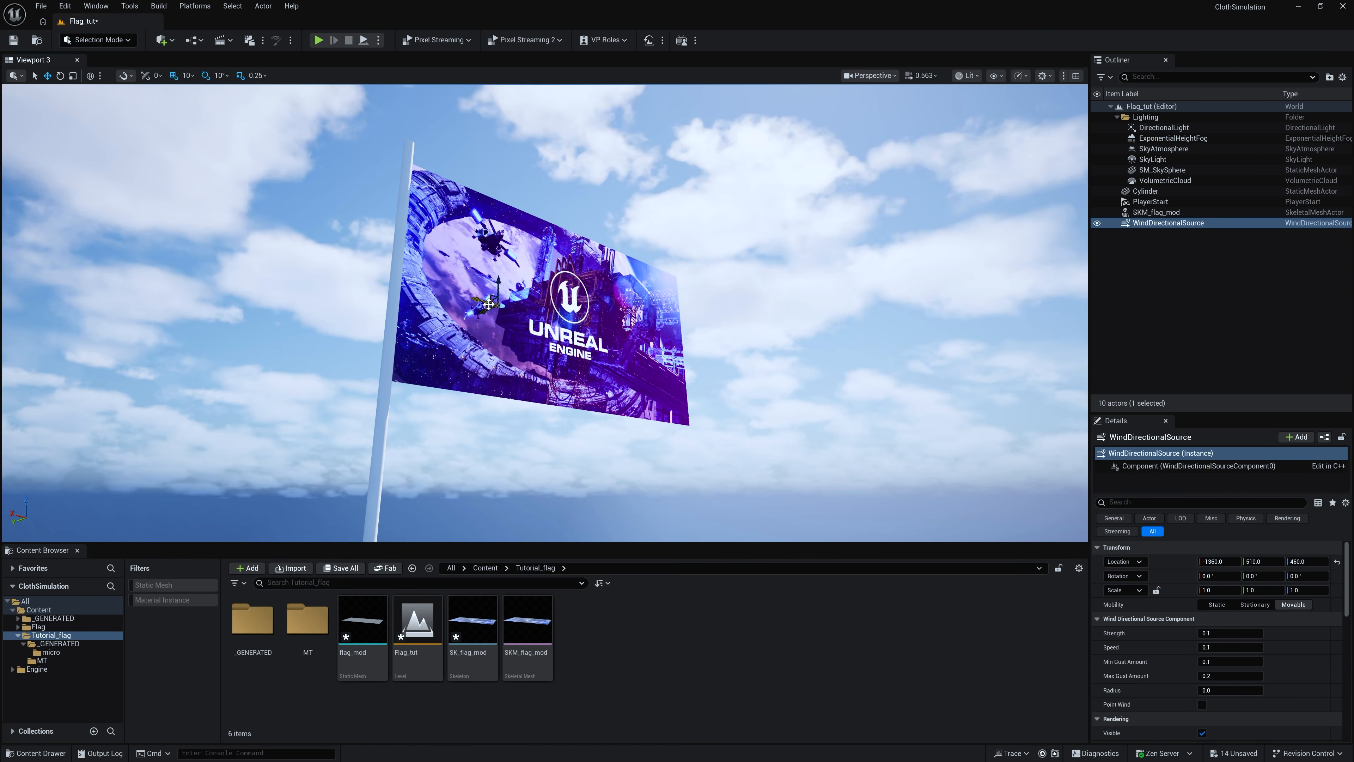
left_click_drag(429, 278, 300, 242)
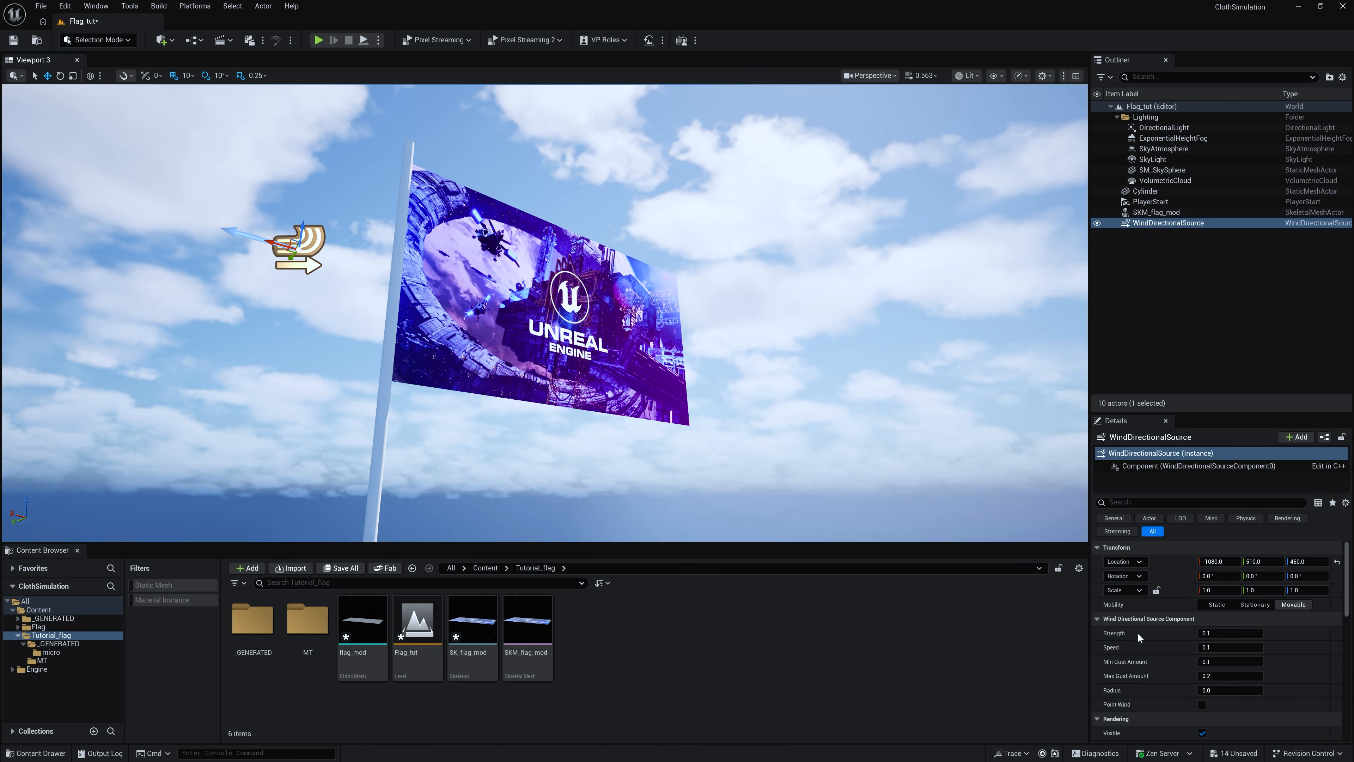
Step: Set the wind source's Strength and Speed to 10 each, and test the effect in a short simulation
left_click(1226, 633)
type("10")
key("Tab")
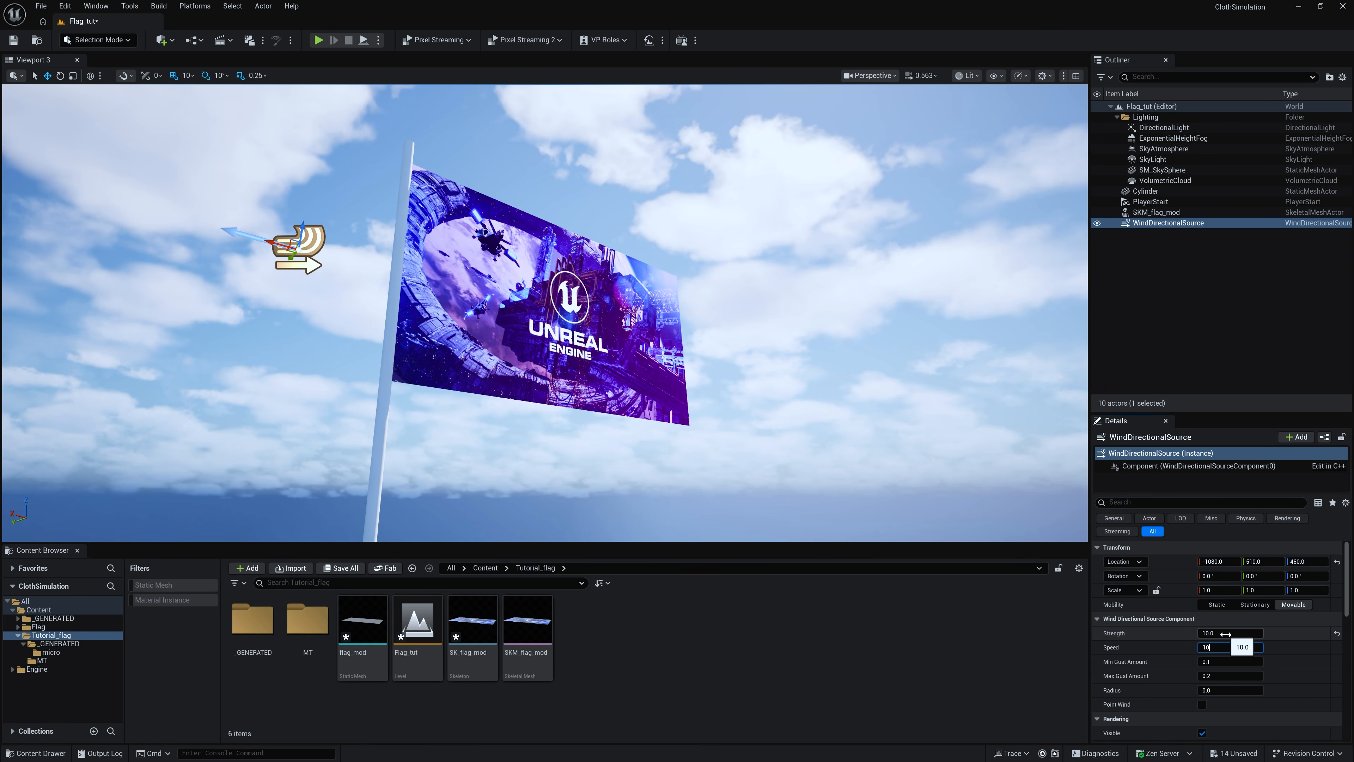
type("10")
key("Return")
left_click(363, 39)
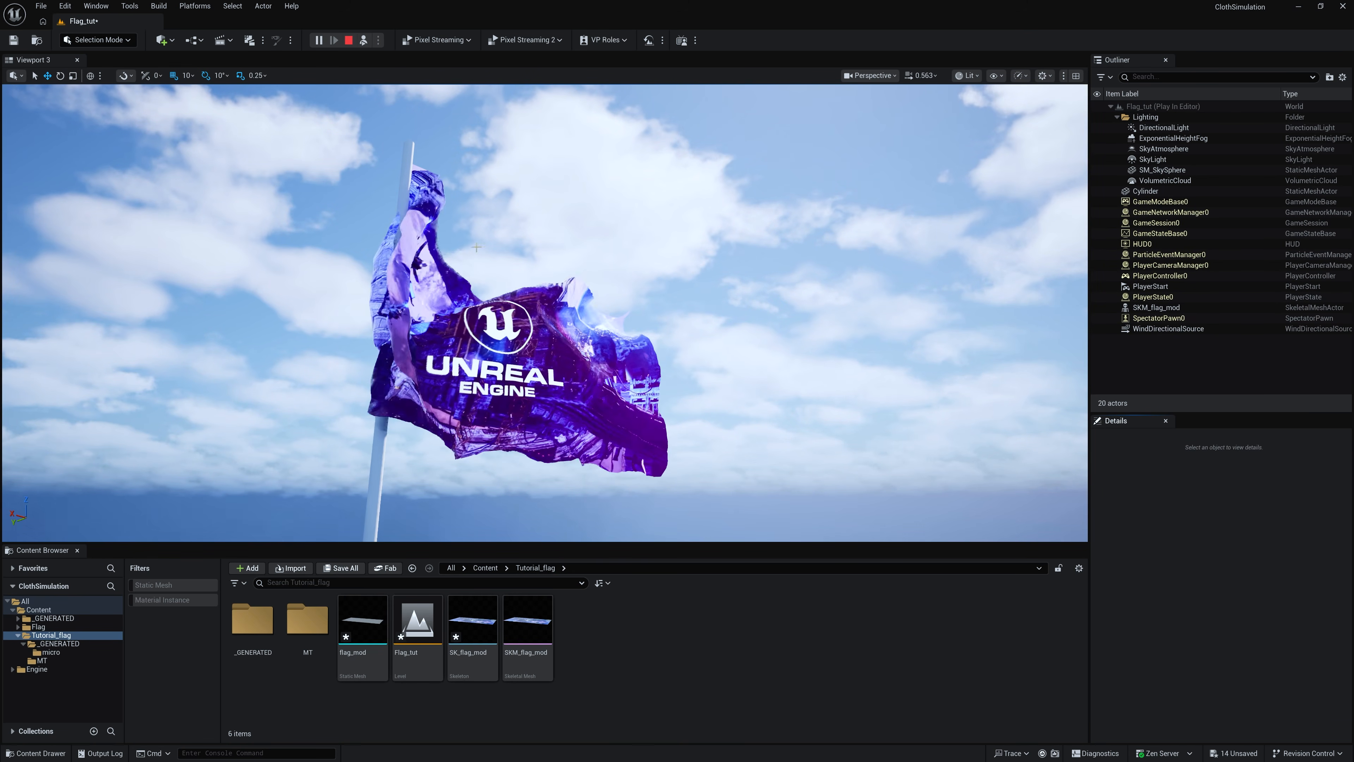
left_click(349, 41)
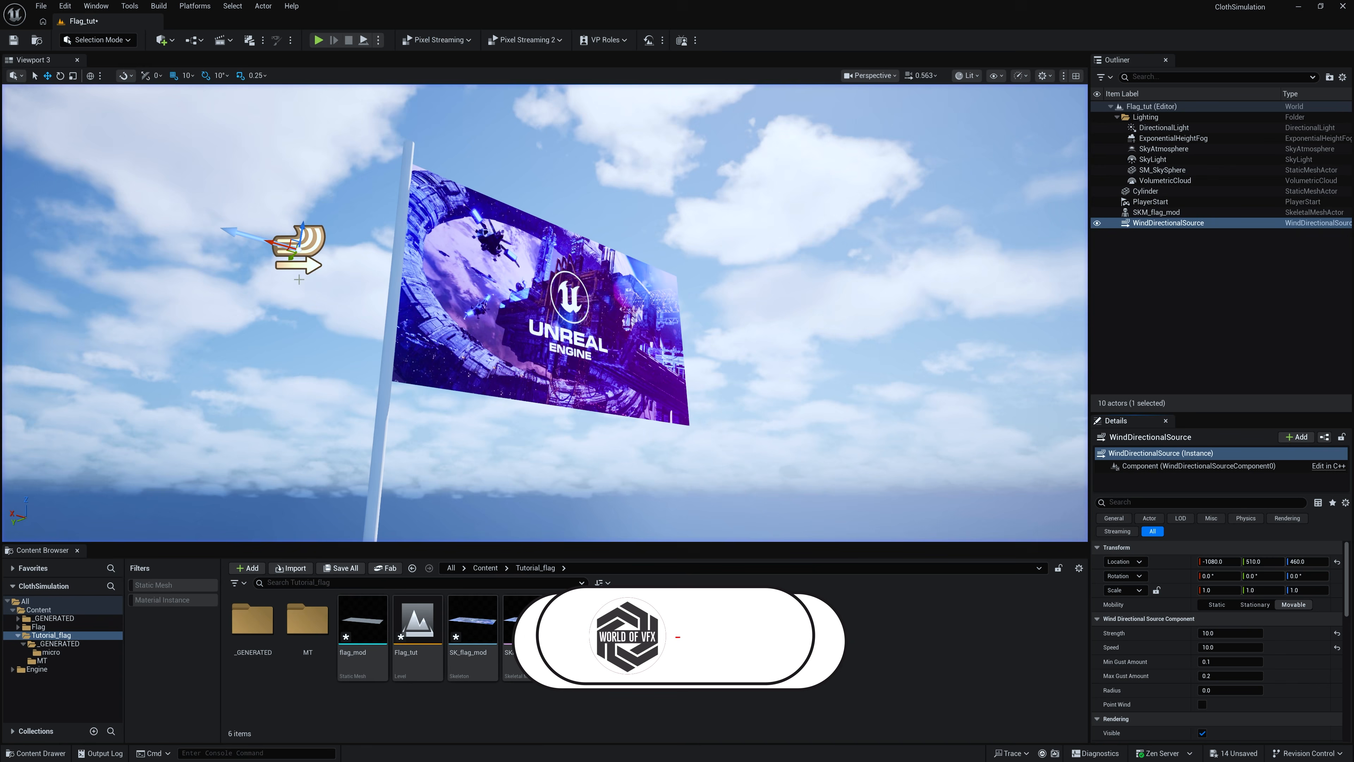
Step: Rotate the wind source about -170 degrees around Z so it blows toward the flag, and simulate the level
key("e")
mouse_move(320, 262)
left_mouse_down()
mouse_move(250, 235)
mouse_move(326, 237)
mouse_move(344, 261)
left_mouse_up()
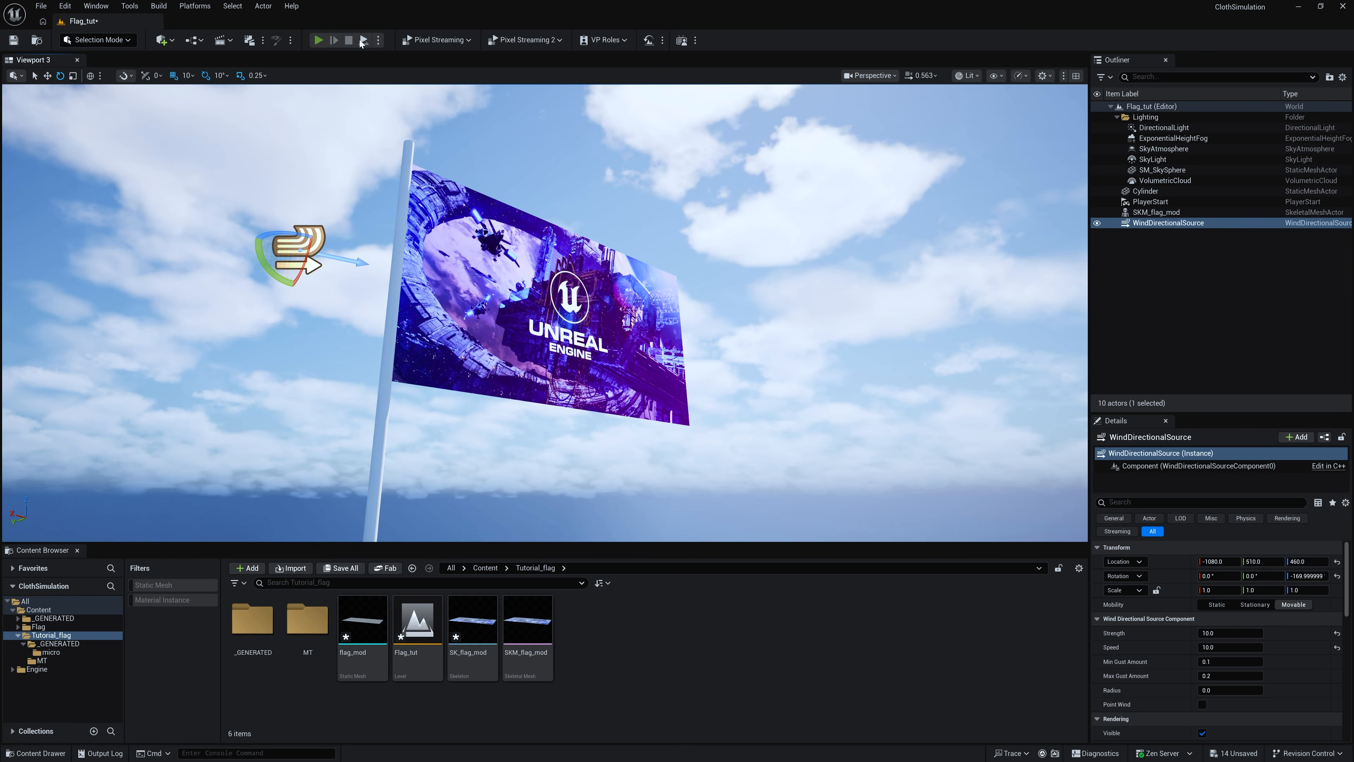
left_click(361, 42)
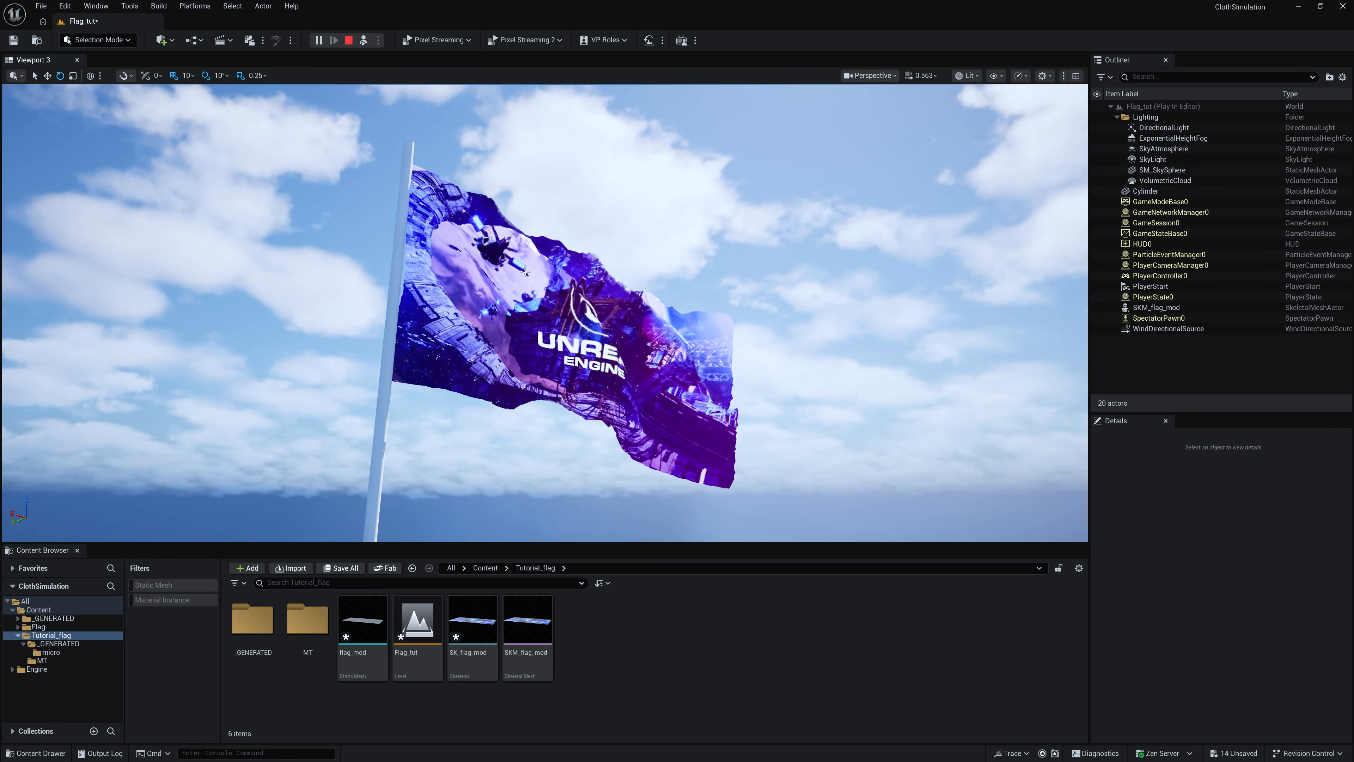